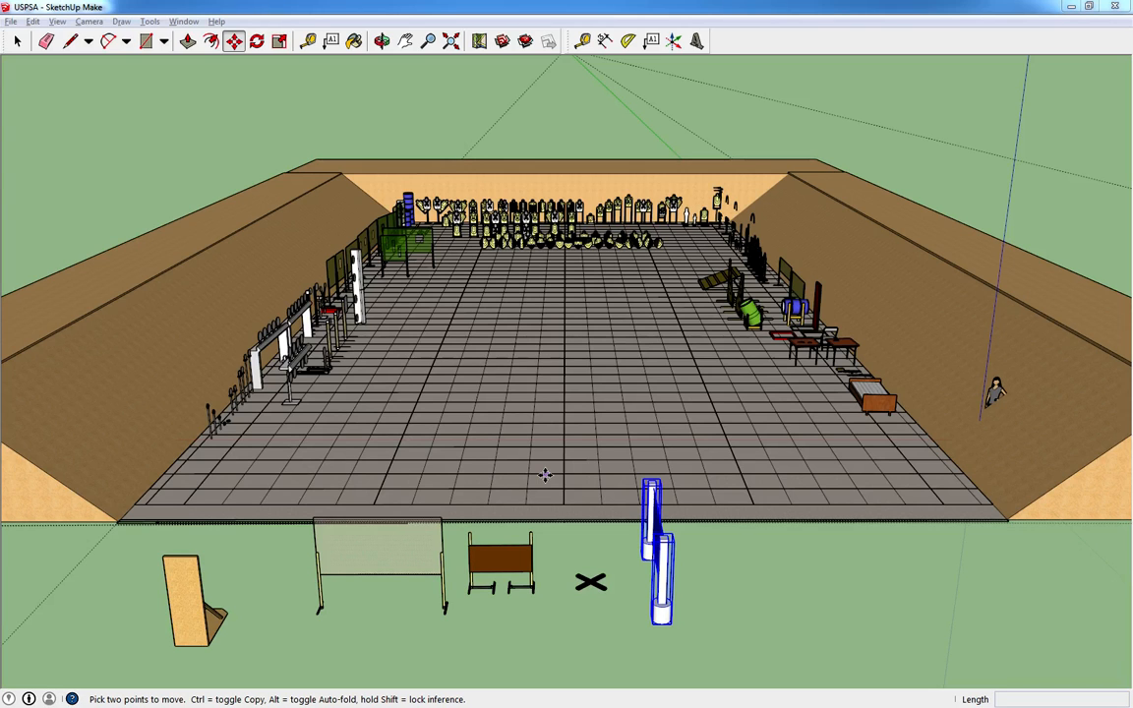
pyautogui.moveTo(569, 443); pyautogui.dragTo(557, 393, button='middle')
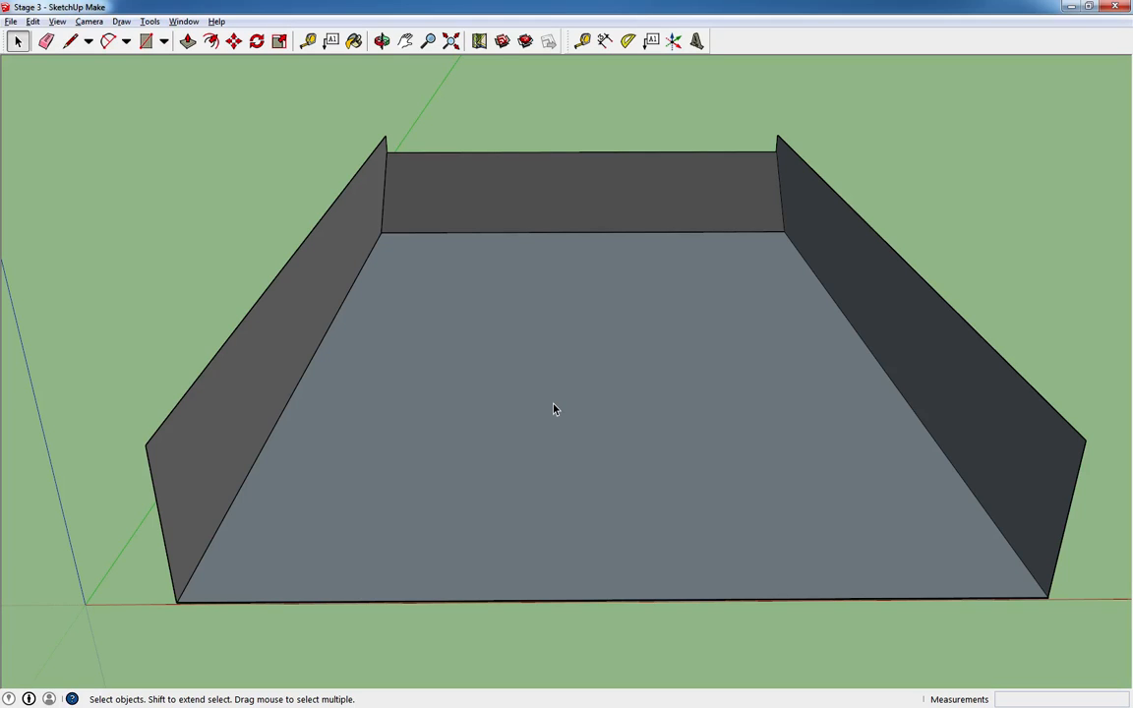
pyautogui.moveTo(537, 349); pyautogui.dragTo(658, 335, button='middle')
pyautogui.moveTo(753, 356); pyautogui.dragTo(660, 353, button='middle')
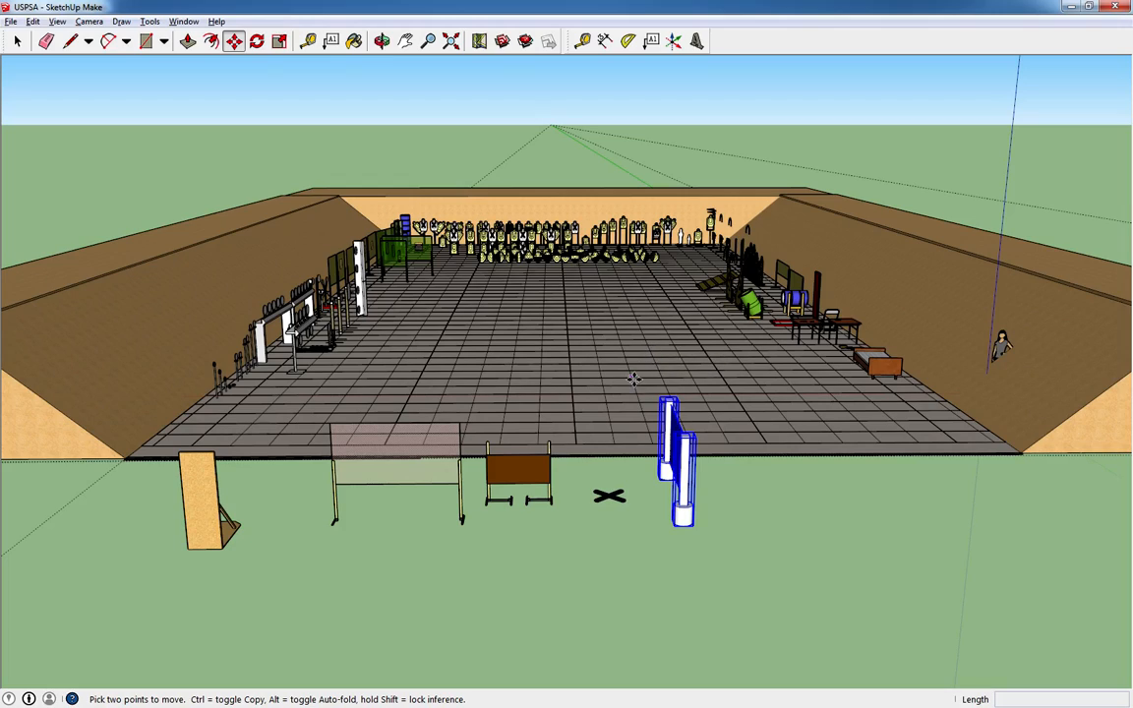
pyautogui.moveTo(551, 390)
pyautogui.mouseDown(button='middle')
pyautogui.moveTo(552, 375)
pyautogui.moveTo(531, 412)
pyautogui.moveTo(534, 451)
pyautogui.moveTo(547, 403)
pyautogui.mouseUp(button='middle')
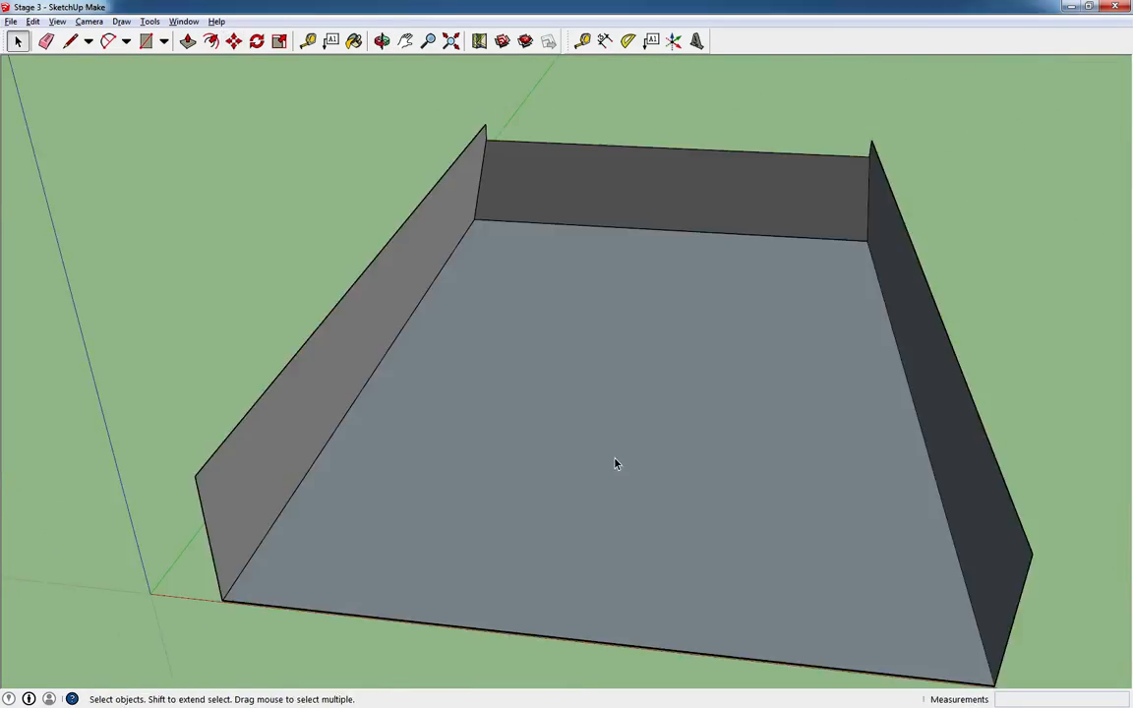
# Paste the copied blue wall with white posts into Stage 3, toward the rear of the bay near its left side wall.
pyautogui.hotkey('ctrl', 'v')
pyautogui.click(528, 280)
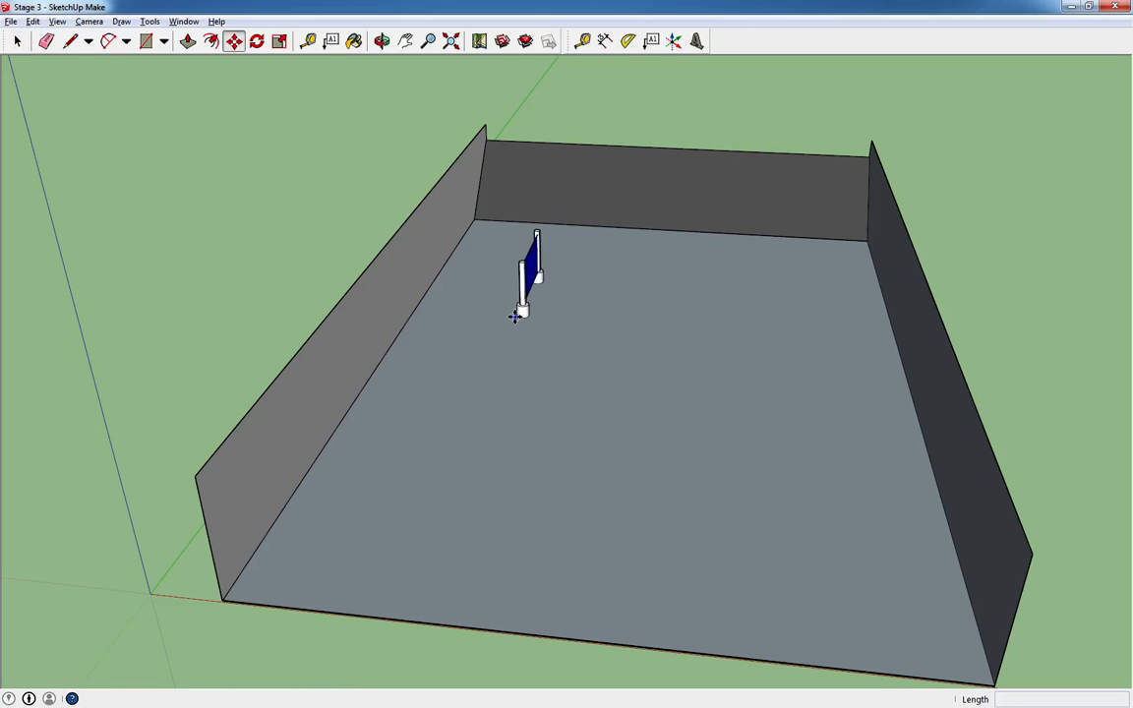
pyautogui.moveTo(527, 279); pyautogui.dragTo(767, 334, button='middle')
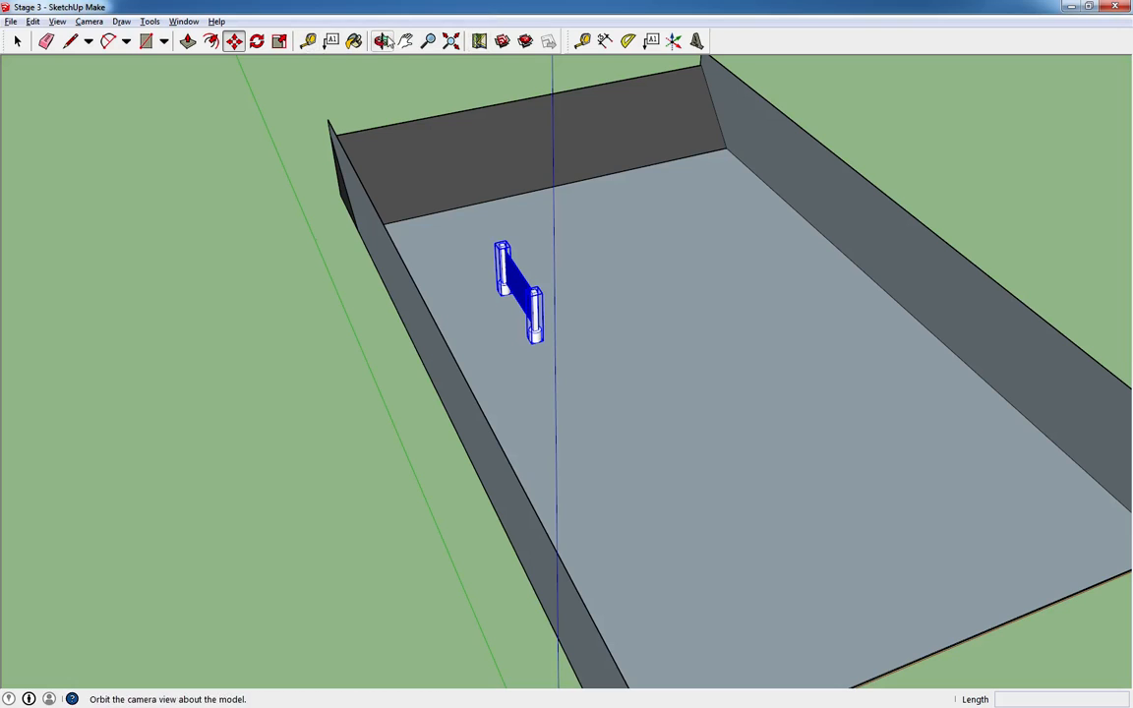
pyautogui.click(256, 40)
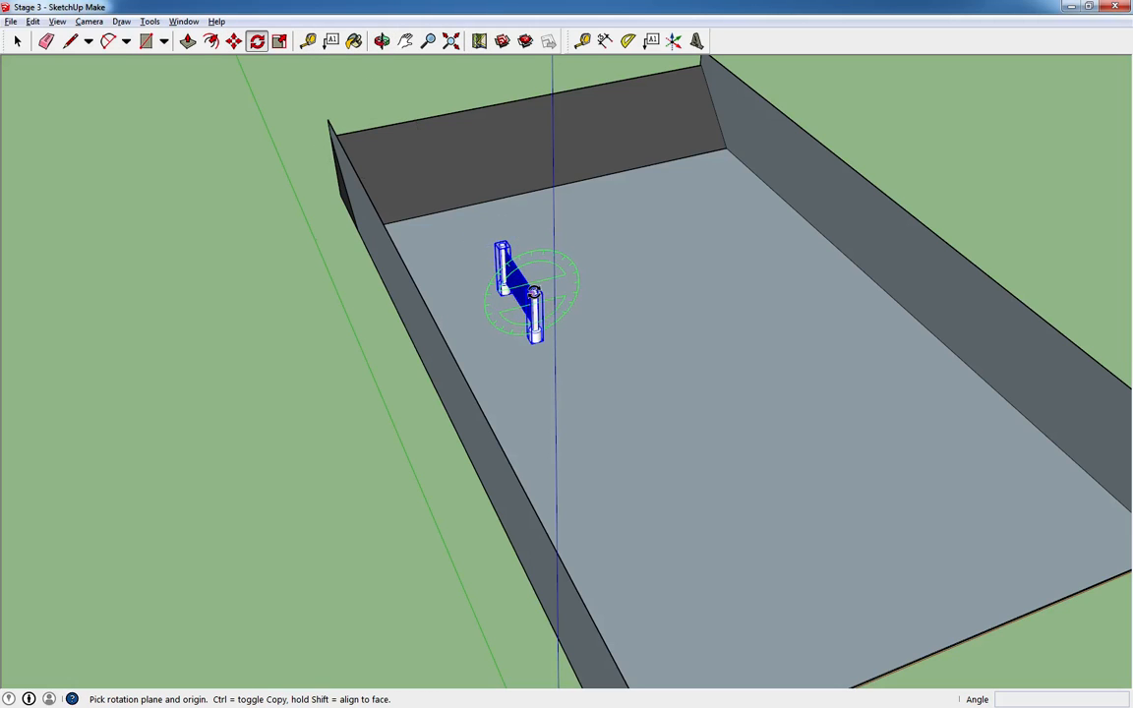
pyautogui.click(532, 292)
pyautogui.click(449, 219)
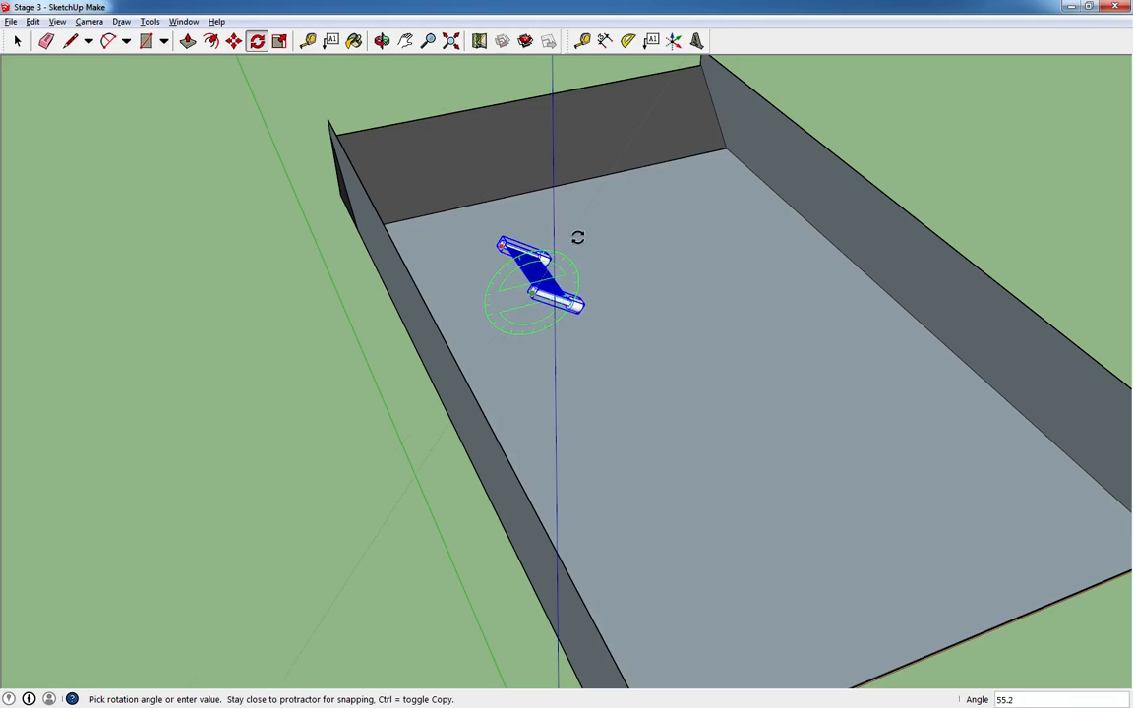
pyautogui.click(544, 279)
# Rotate the blue wall horizontally about its near post by about 87 degrees so it runs roughly parallel to the back wall.
pyautogui.moveTo(567, 221); pyautogui.dragTo(442, 252, button='middle')
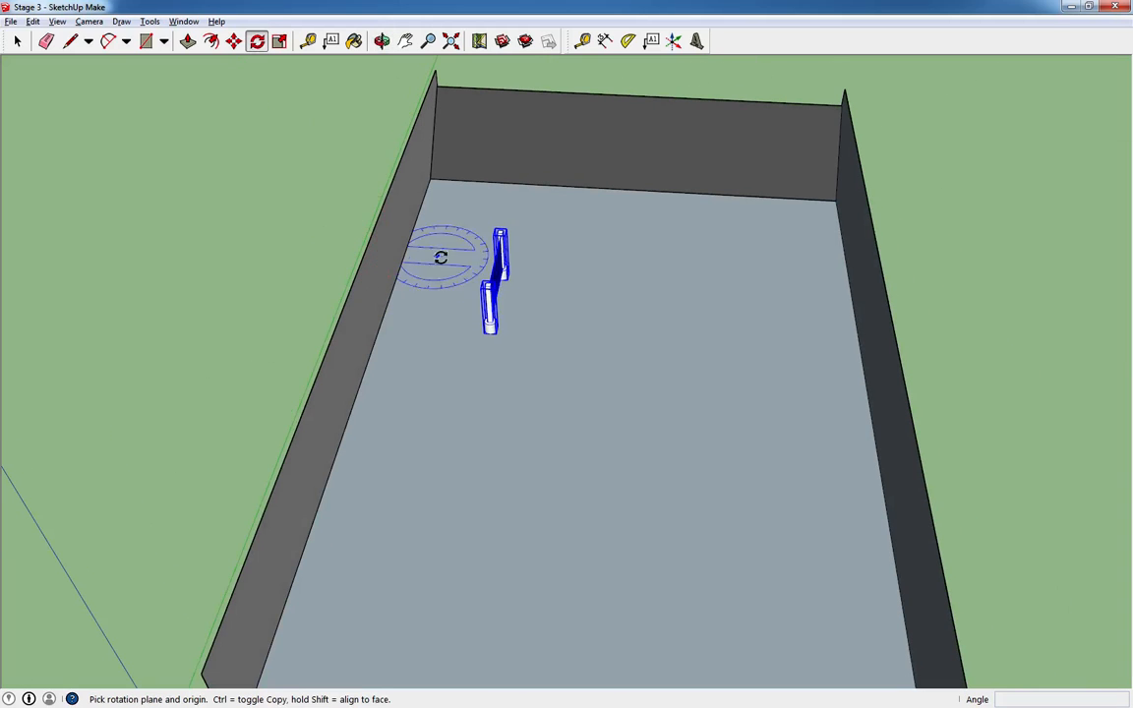
pyautogui.click(485, 287)
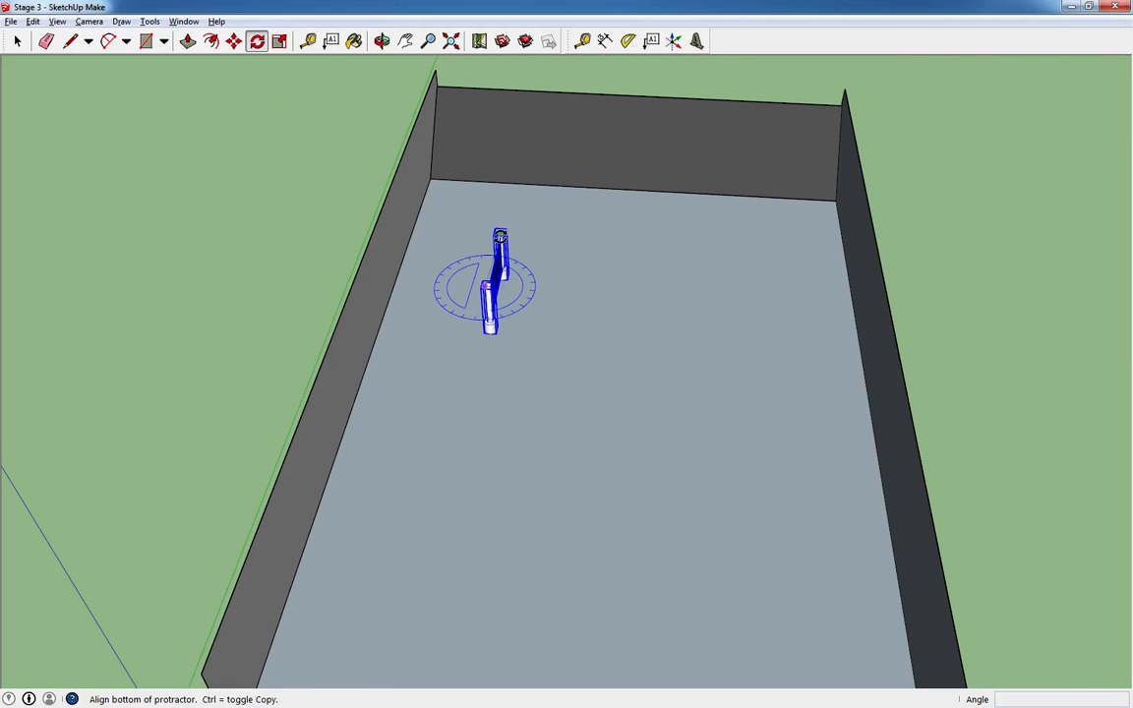
pyautogui.click(500, 234)
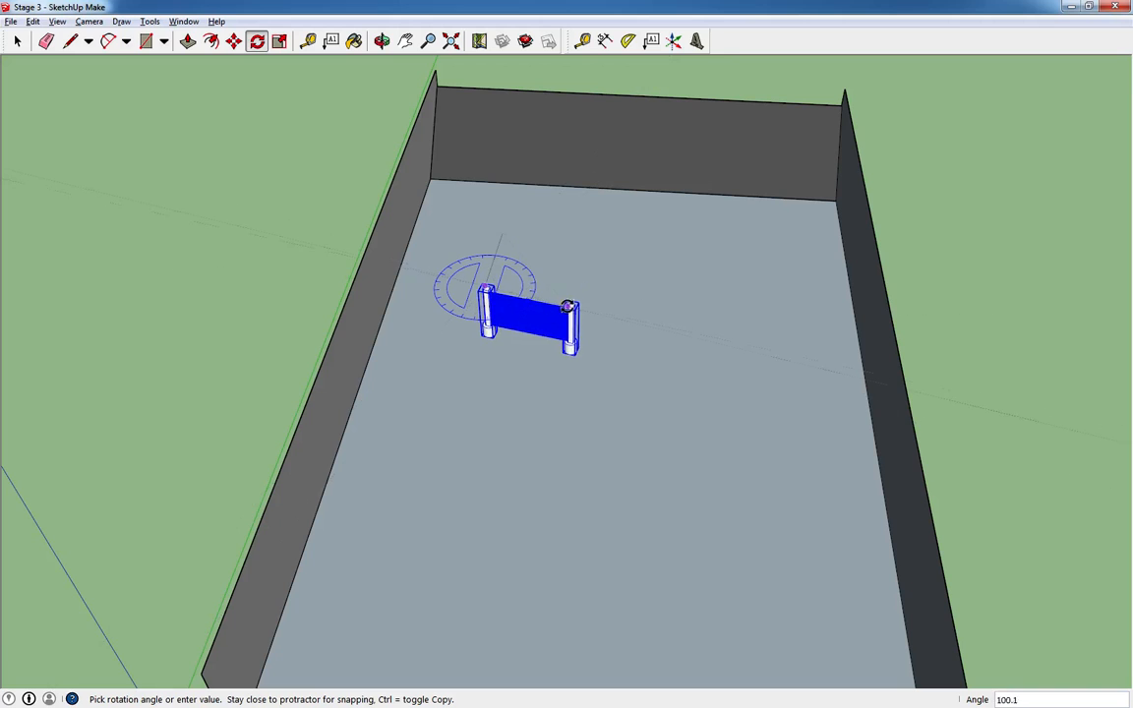
pyautogui.click(572, 298)
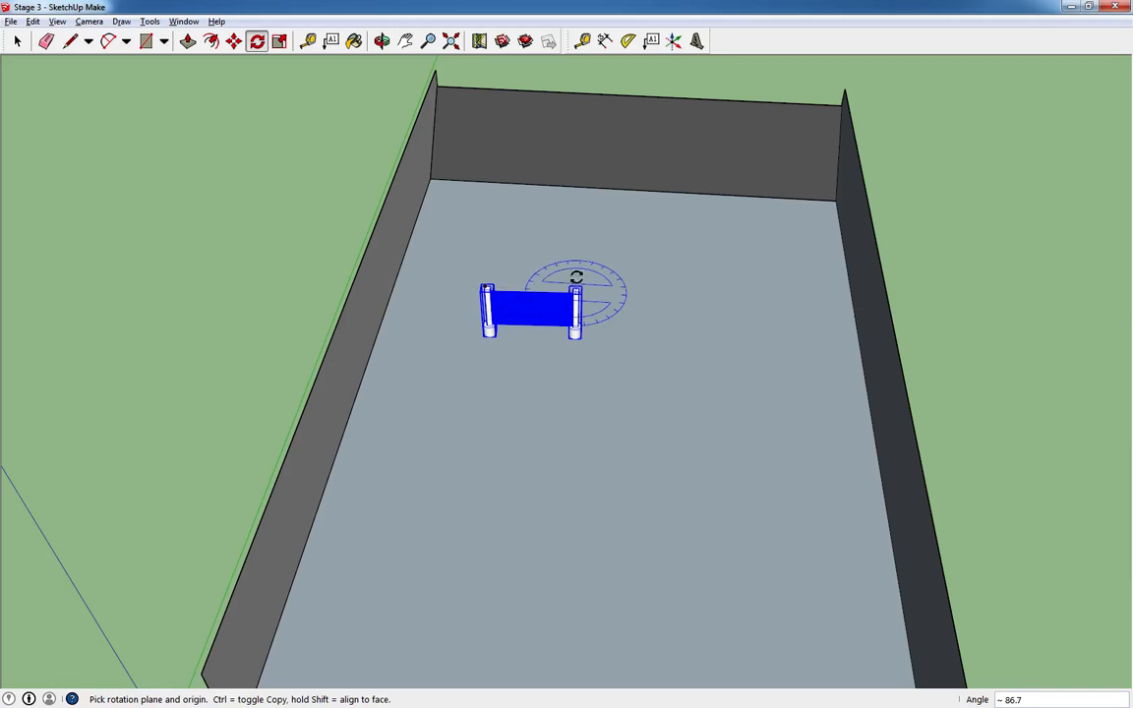
pyautogui.moveTo(559, 243); pyautogui.dragTo(620, 375, button='middle')
pyautogui.press('space')
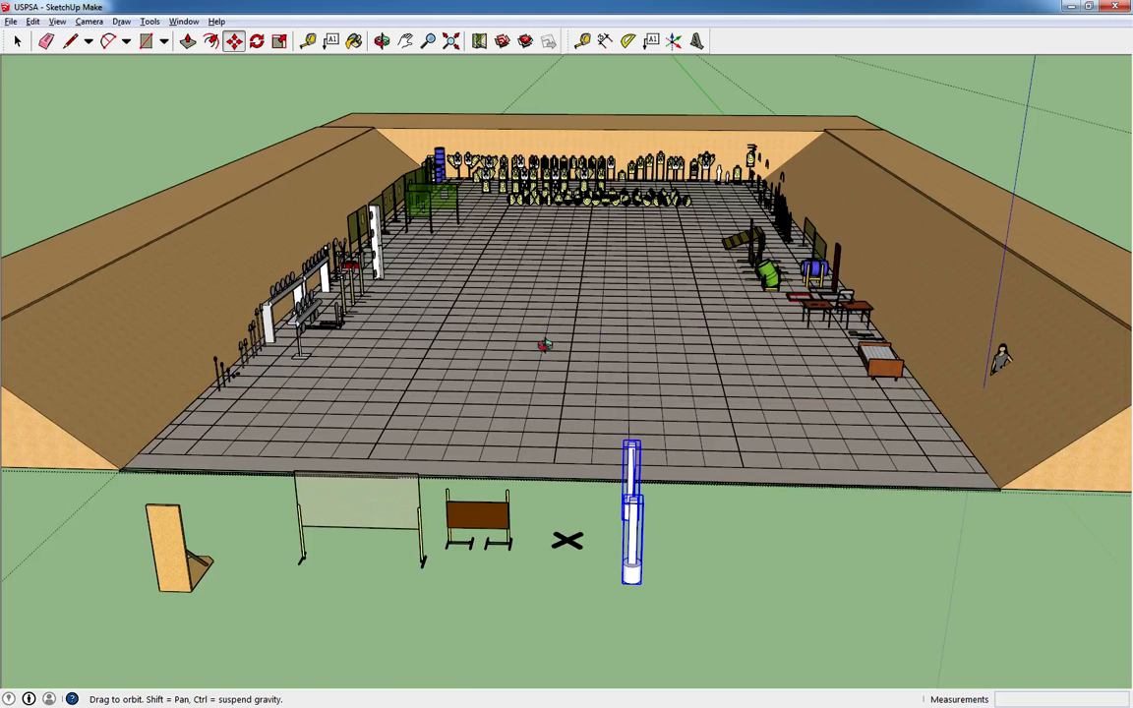
# Copy the blue wall with both its posts and place the duplicate beside it on the right, leaving a gap between them.
pyautogui.moveTo(544, 345); pyautogui.dragTo(610, 332, button='middle')
pyautogui.moveTo(814, 385); pyautogui.dragTo(782, 399, button='middle')
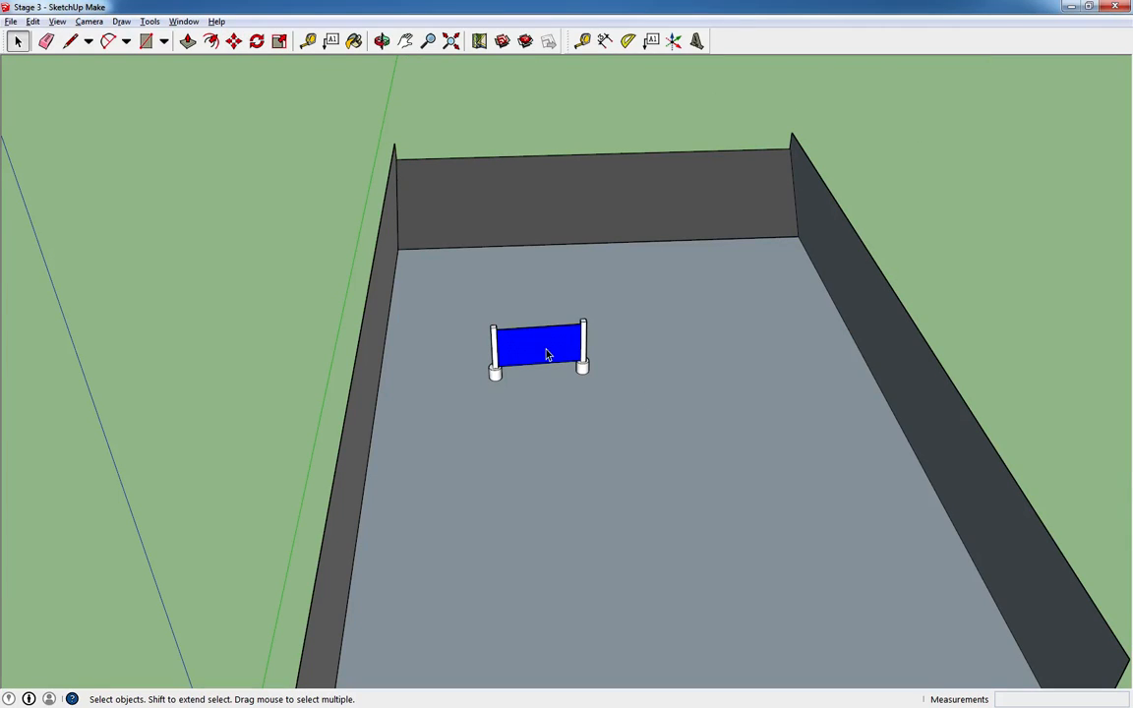
pyautogui.click(504, 343)
pyautogui.keyDown('shift'); pyautogui.click(584, 344); pyautogui.keyUp('shift')
pyautogui.hotkey('ctrl', 'c')
pyautogui.hotkey('ctrl', 'v')
pyautogui.click(667, 367)
# Make each of the two blue walls, including its posts, its own group.
pyautogui.moveTo(688, 336); pyautogui.dragTo(787, 442, button='middle')
pyautogui.moveTo(413, 479); pyautogui.dragTo(678, 328, button='middle')
pyautogui.press('space')
pyautogui.click(492, 380)
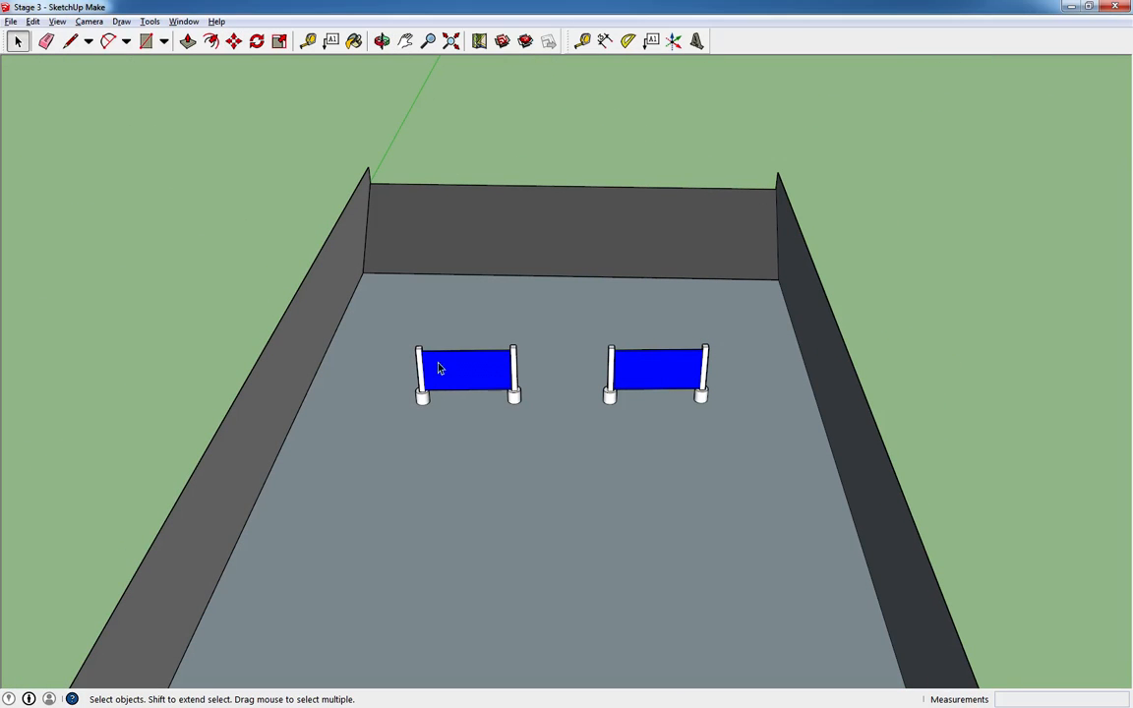
pyautogui.rightClick(481, 382)
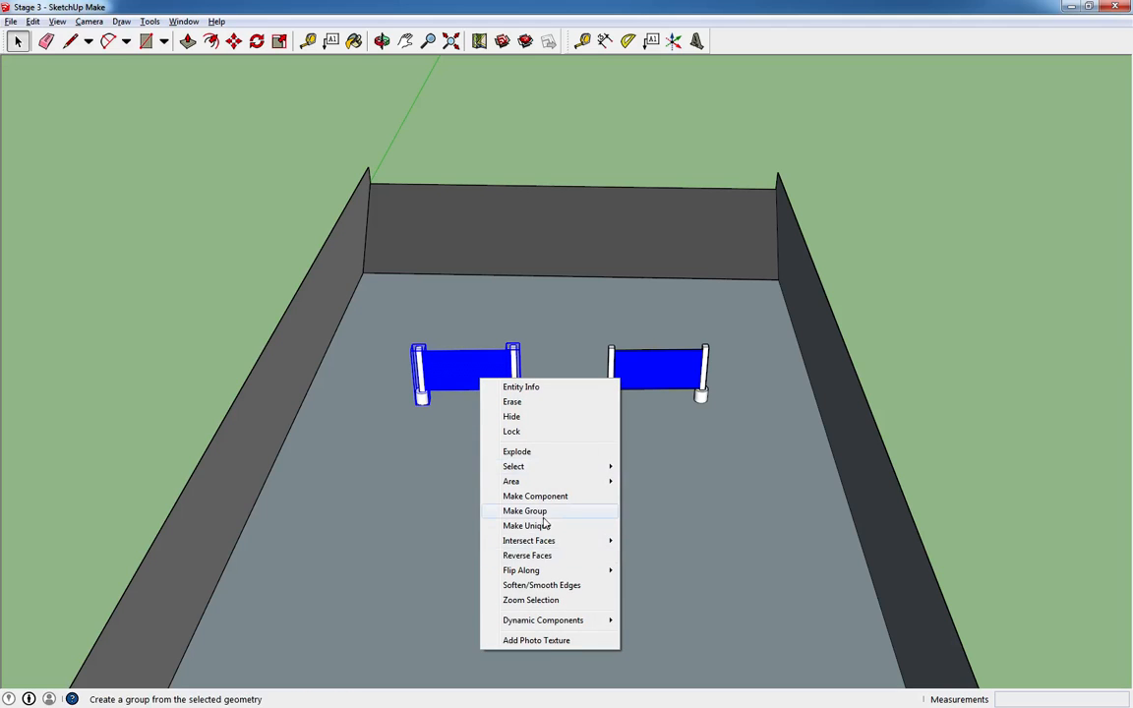
pyautogui.click(536, 525)
pyautogui.click(667, 396)
pyautogui.rightClick(668, 396)
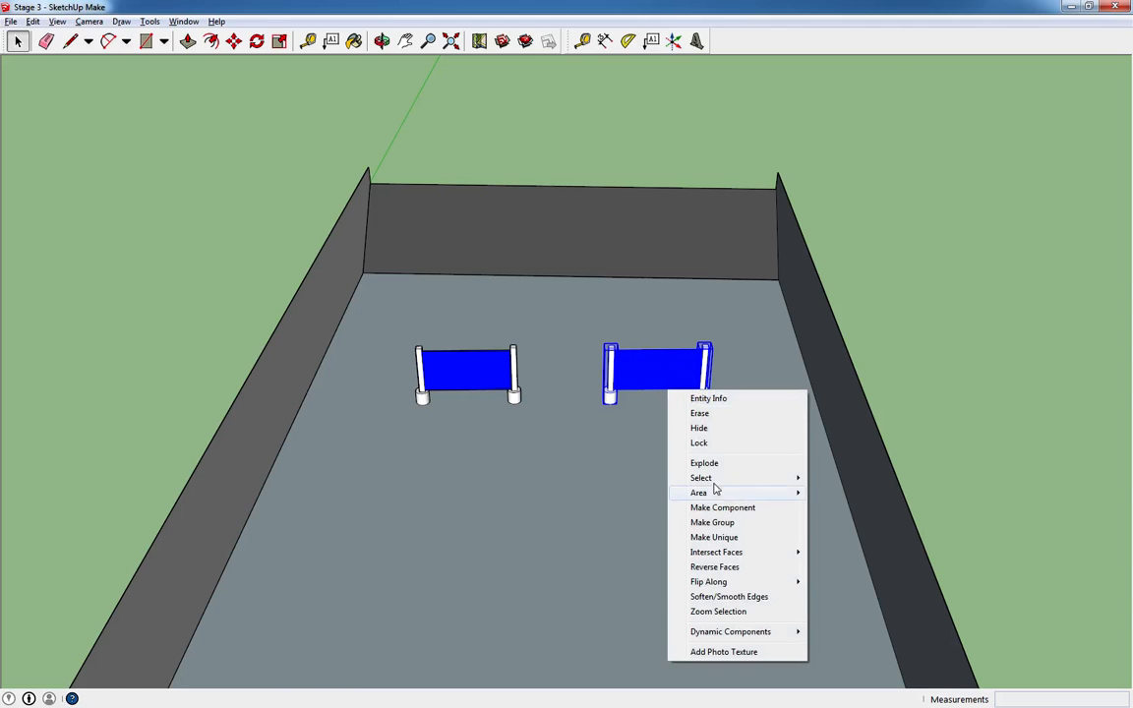
pyautogui.click(689, 523)
# Copy the stacked double target from the USPSA prop model and place it near the middle of Stage 3's back wall.
pyautogui.press('o')
pyautogui.moveTo(615, 296); pyautogui.dragTo(633, 359)
pyautogui.press('space')
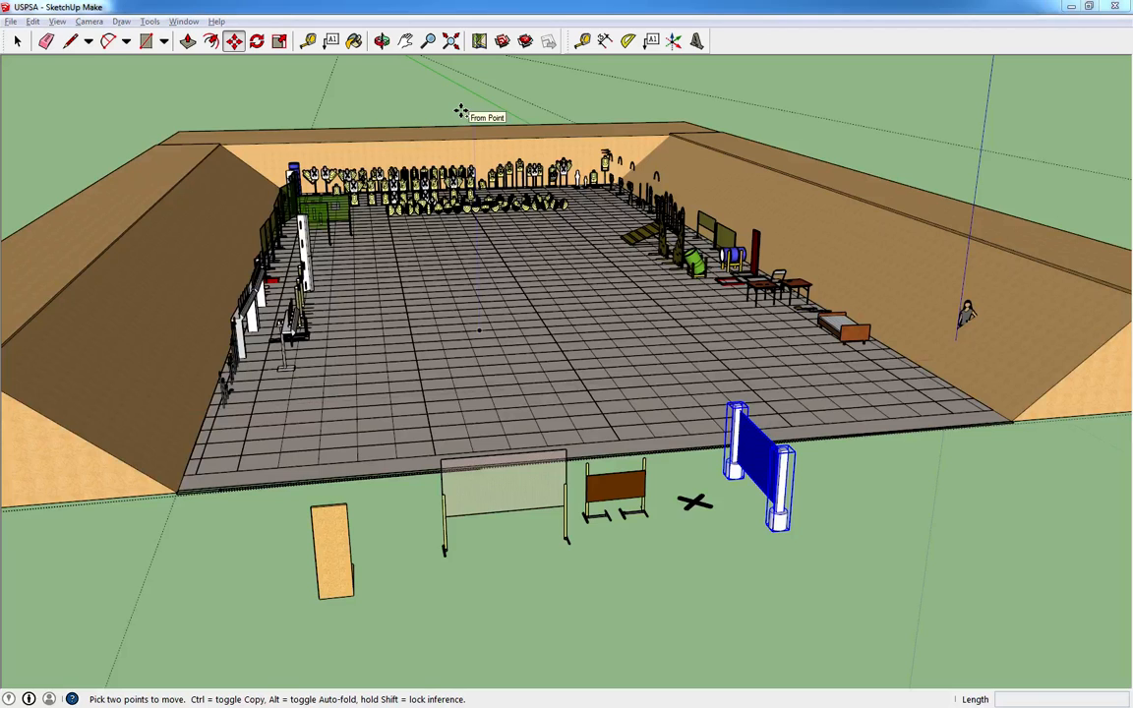
pyautogui.hotkey('alt', 'Tab')
pyautogui.moveTo(474, 155); pyautogui.dragTo(435, 169, button='middle')
pyautogui.keyDown('shift'); pyautogui.moveTo(471, 120); pyautogui.dragTo(572, 196, button='middle'); pyautogui.keyUp('shift')
pyautogui.scroll(2, 530, 292)
pyautogui.scroll(3, 530, 293)
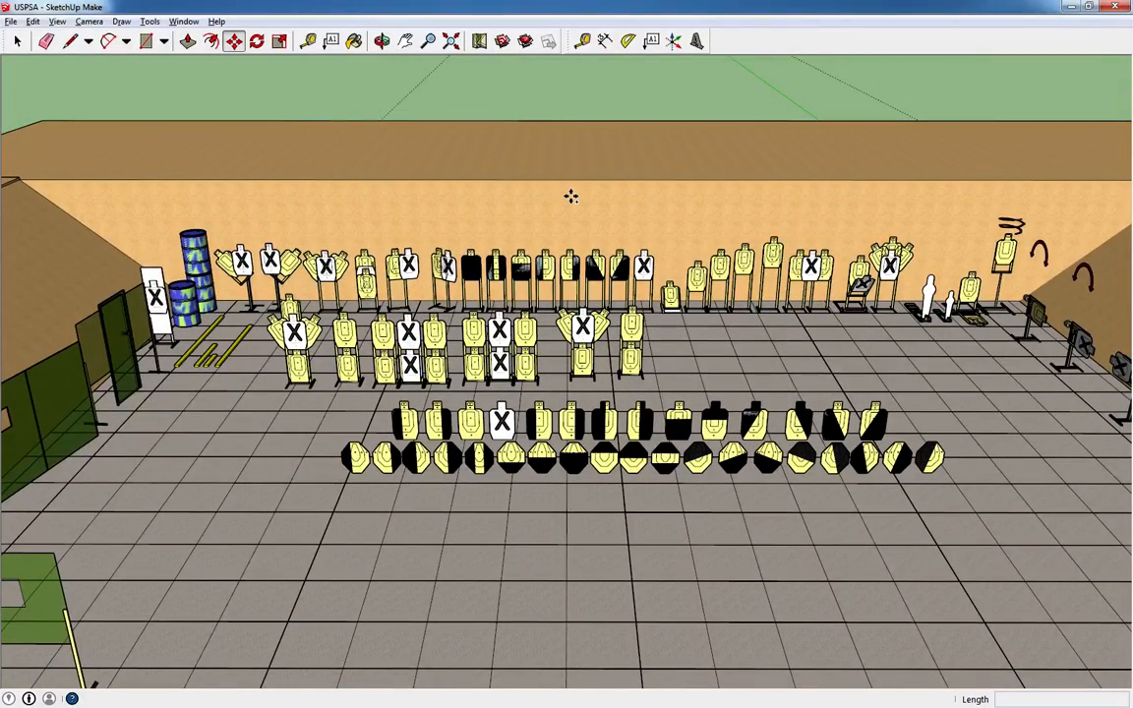
pyautogui.press('space')
pyautogui.click(365, 277)
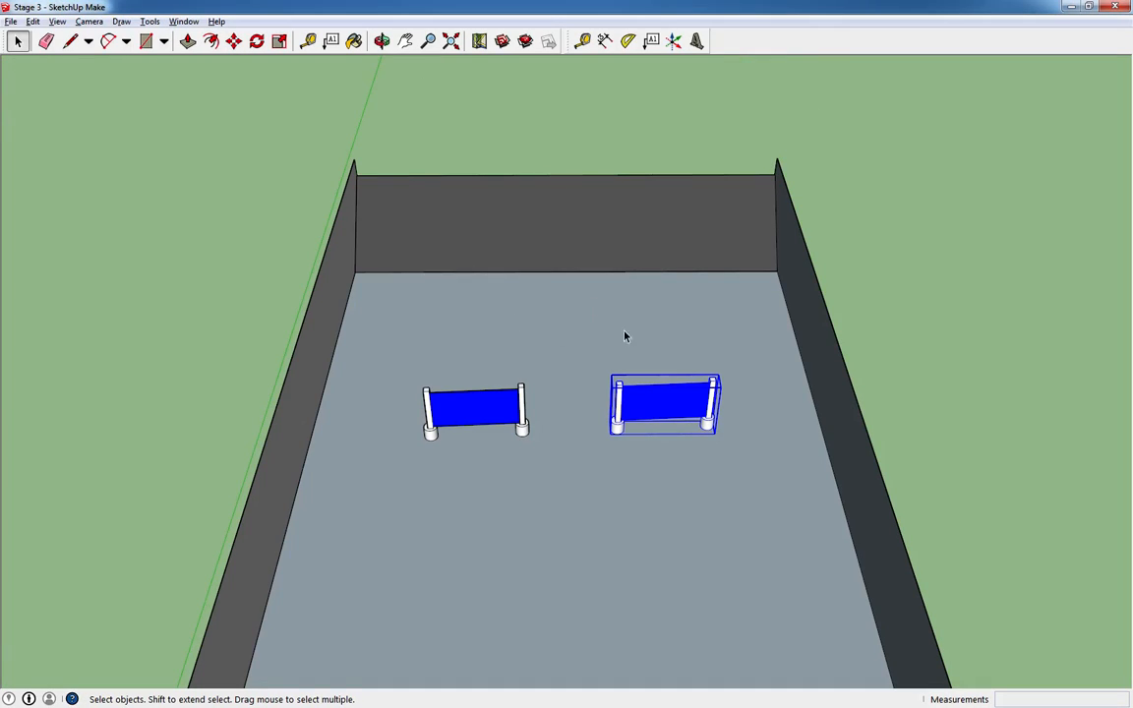
pyautogui.hotkey('ctrl', 'v')
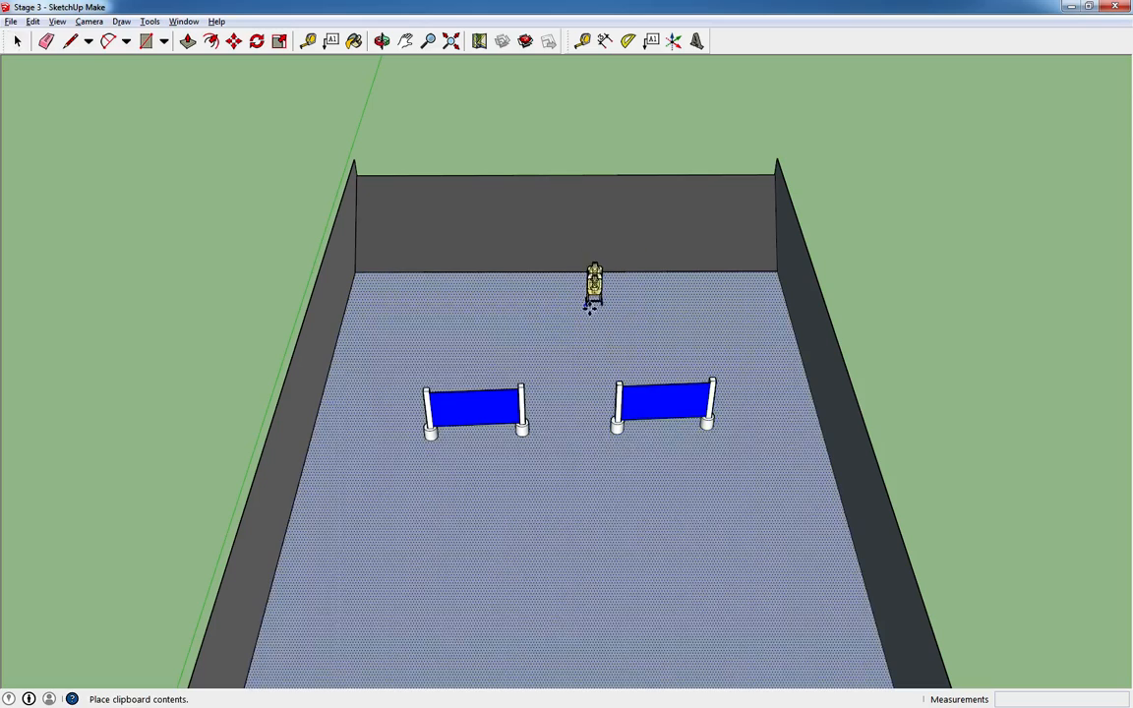
pyautogui.click(595, 308)
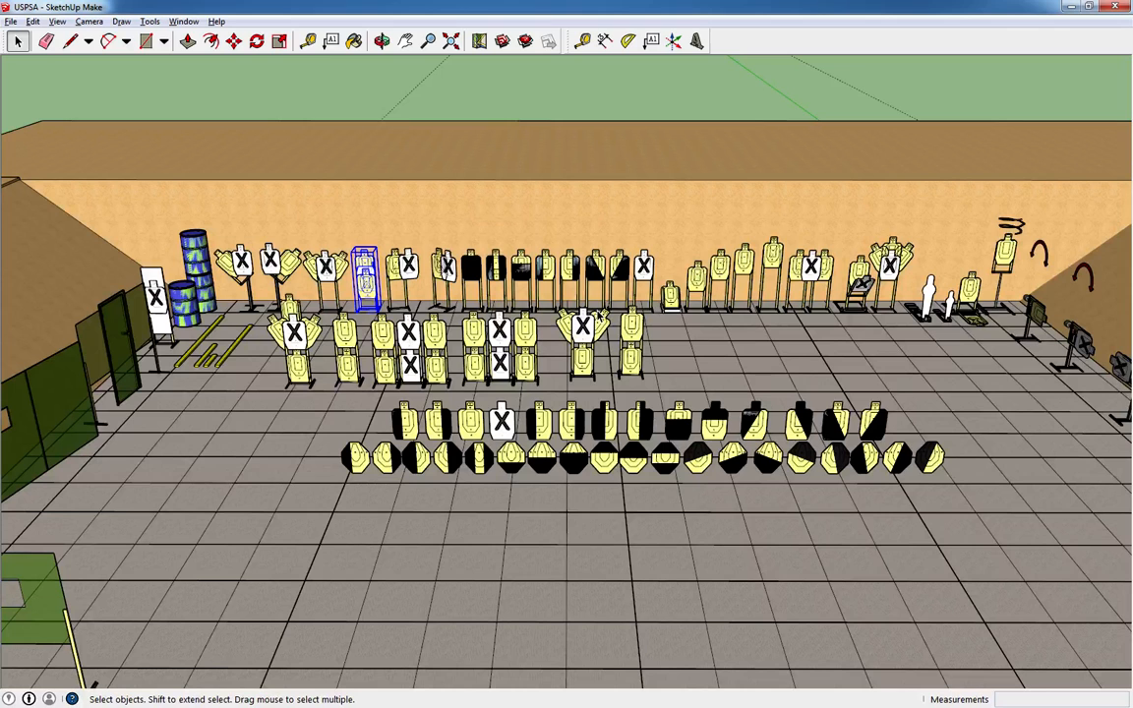
# Copy a tall single target stand from USPSA and place three in Stage 3 along the back wall, one right and two left of the stacked target.
pyautogui.click(744, 266)
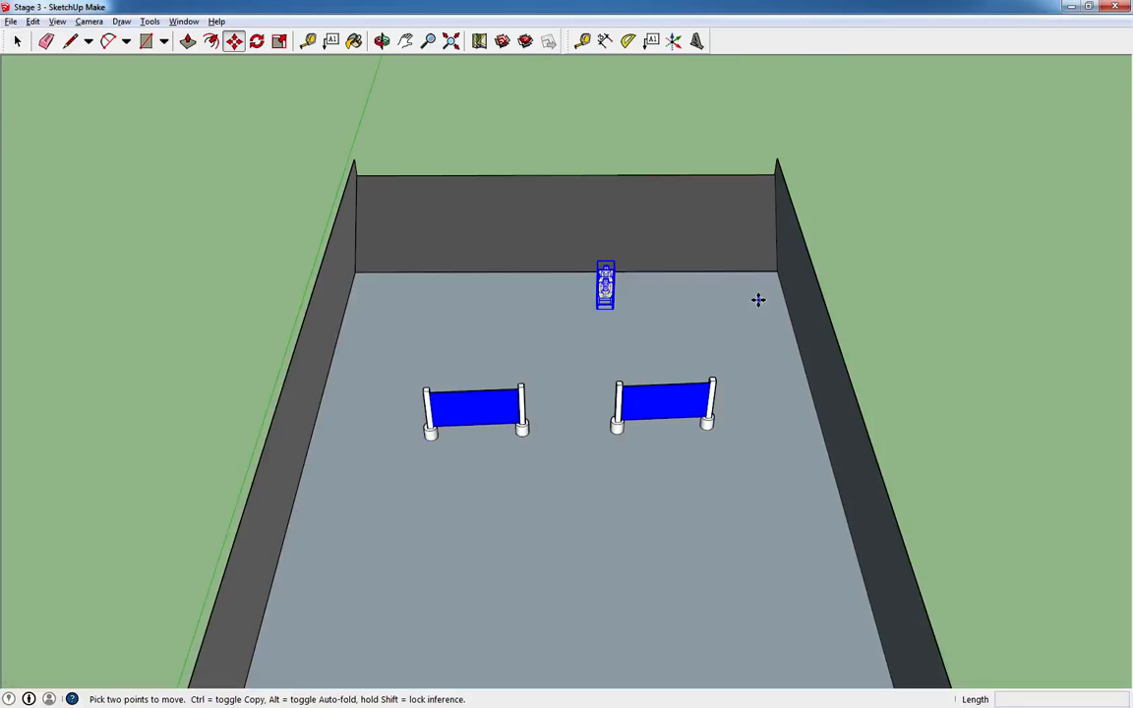
pyautogui.hotkey('ctrl', 'v')
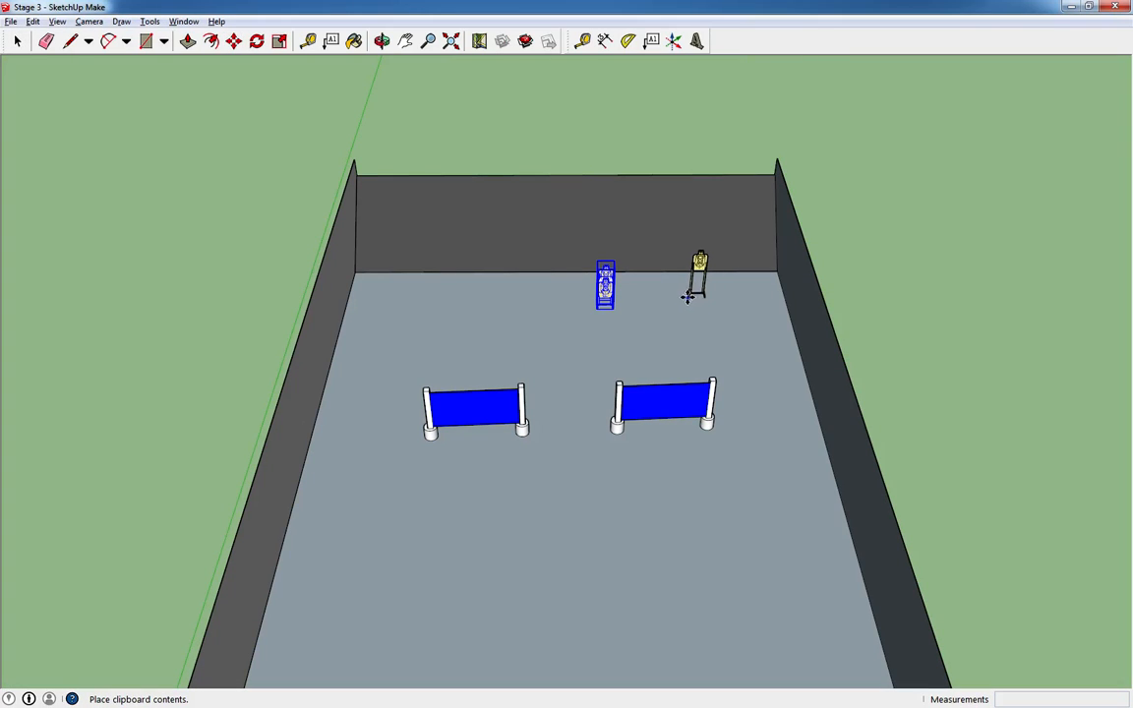
pyautogui.click(682, 298)
pyautogui.hotkey('ctrl', 'v')
pyautogui.click(491, 301)
pyautogui.hotkey('ctrl', 'v')
pyautogui.click(442, 293)
# Look over the available targets and props in the USPSA model and in the separate props model, enlarging the props window.
pyautogui.hotkey('alt', 'Tab')
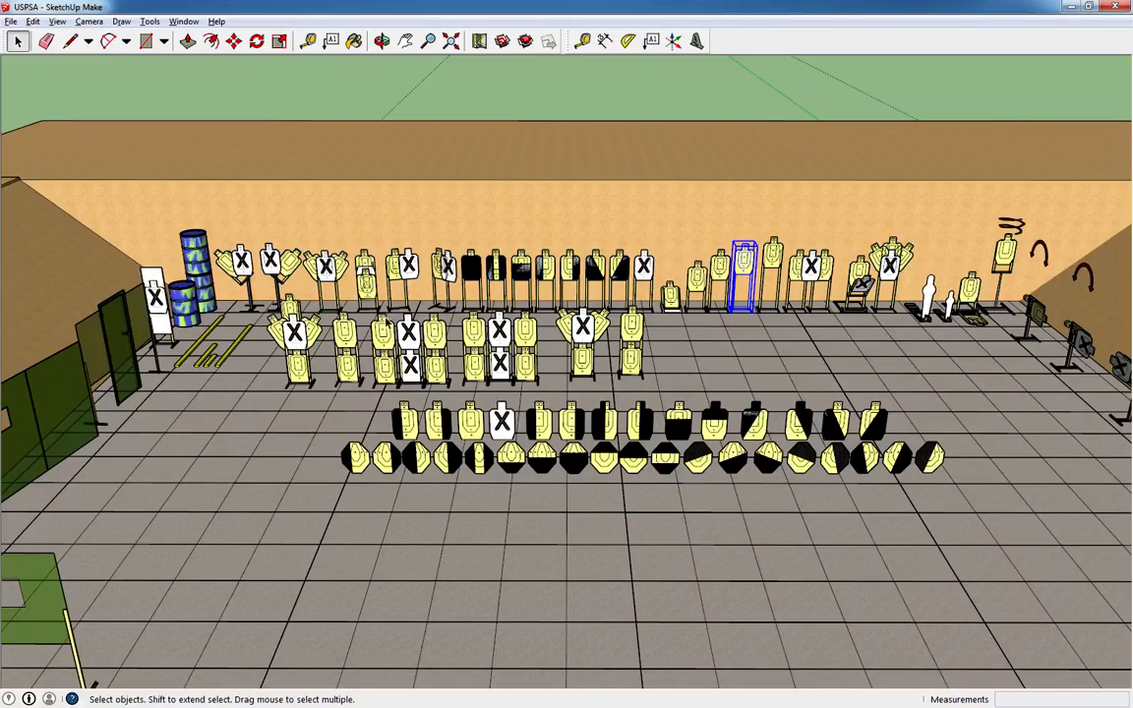
pyautogui.moveTo(701, 354)
pyautogui.mouseDown(button='middle')
pyautogui.moveTo(815, 333)
pyautogui.moveTo(708, 339)
pyautogui.mouseUp(button='middle')
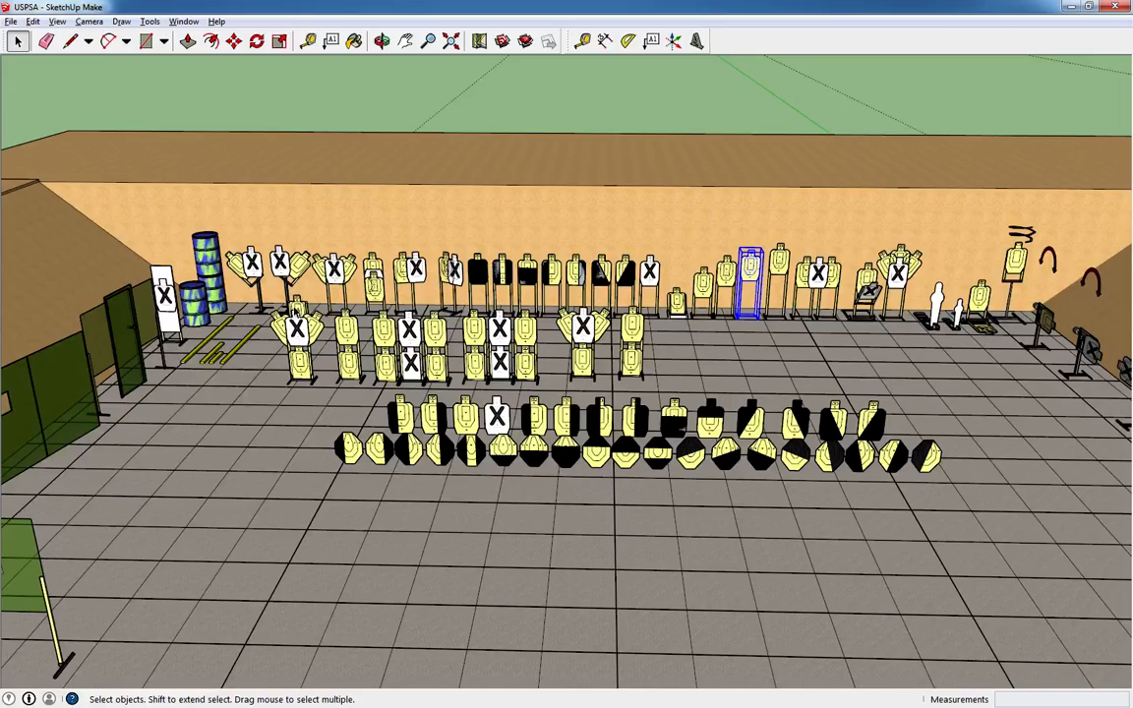
pyautogui.moveTo(563, 360); pyautogui.dragTo(571, 388, button='middle')
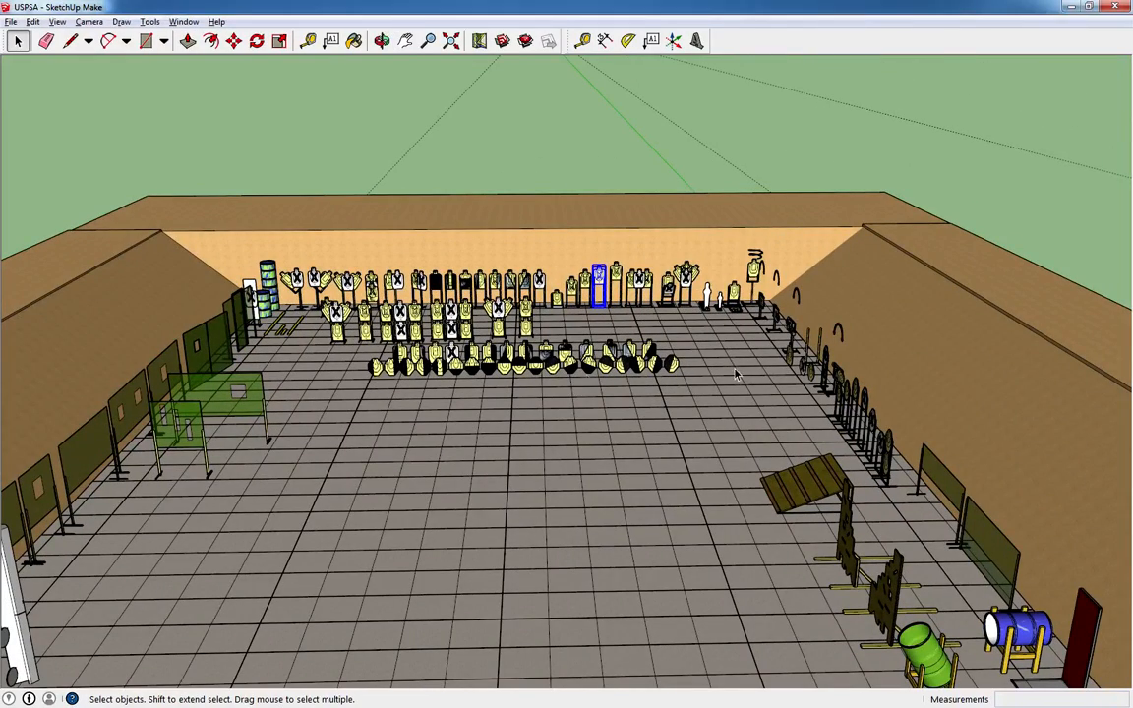
pyautogui.click(152, 298)
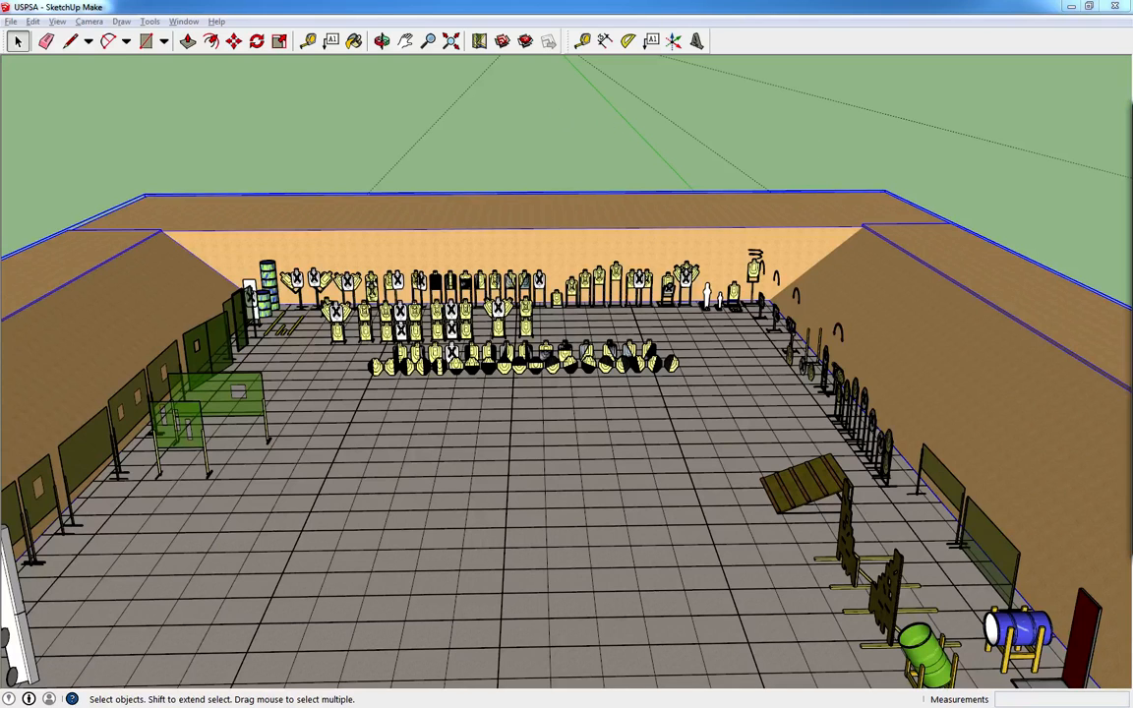
pyautogui.moveTo(1132, 118)
pyautogui.mouseDown()
pyautogui.moveTo(651, 53)
pyautogui.moveTo(655, 42)
pyautogui.mouseUp()
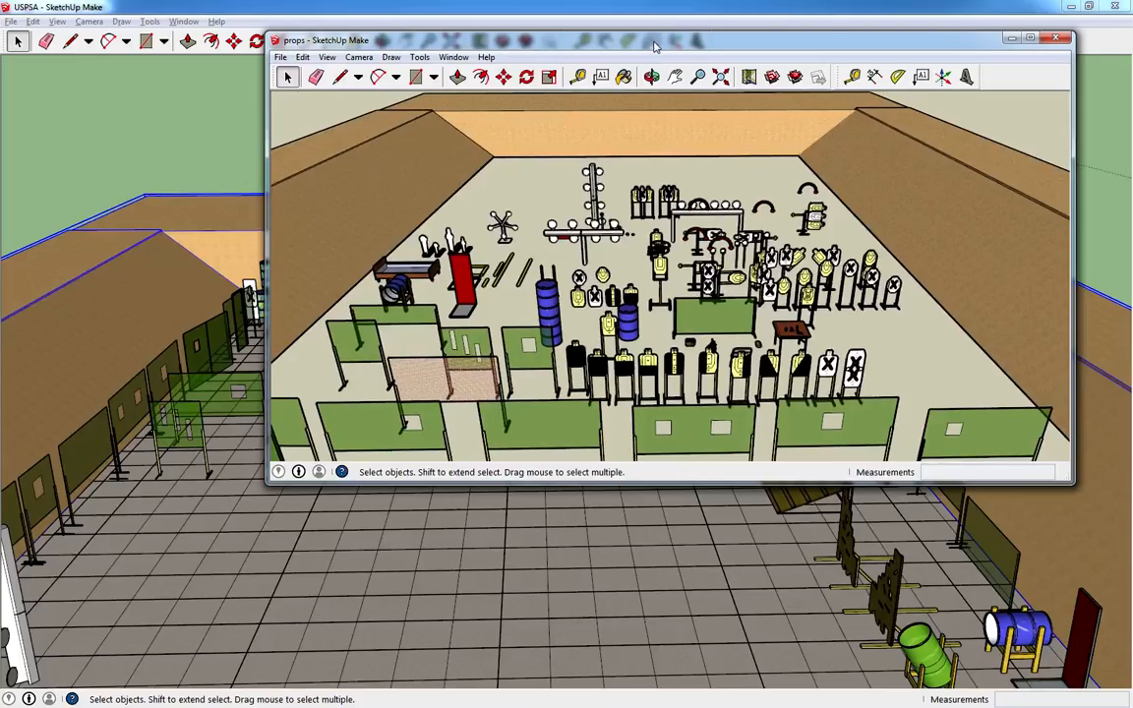
pyautogui.doubleClick(656, 42)
pyautogui.moveTo(822, 457); pyautogui.dragTo(791, 413, button='middle')
pyautogui.keyDown('shift'); pyautogui.moveTo(588, 600); pyautogui.dragTo(693, 444, button='middle'); pyautogui.keyUp('shift')
pyautogui.scroll(-4, 694, 441)
pyautogui.moveTo(696, 270); pyautogui.dragTo(721, 265, button='middle')
pyautogui.hotkey('alt', 'Tab')
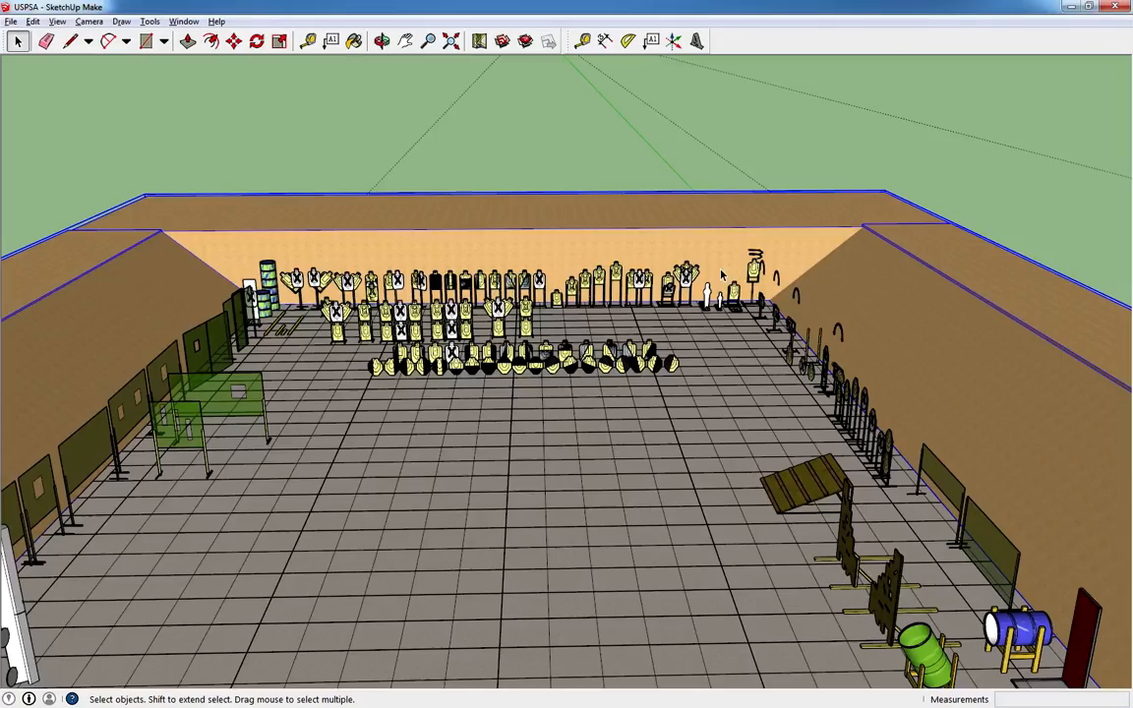
# Copy a single target stand together with the loose X no-shoot target from USPSA and place both in Stage 3, the stand behind the right wall.
pyautogui.scroll(2, 494, 349)
pyautogui.click(494, 348)
pyautogui.click(321, 143)
pyautogui.scroll(-2, 510, 149)
pyautogui.moveTo(542, 134); pyautogui.dragTo(540, 336, button='middle')
pyautogui.click(716, 385)
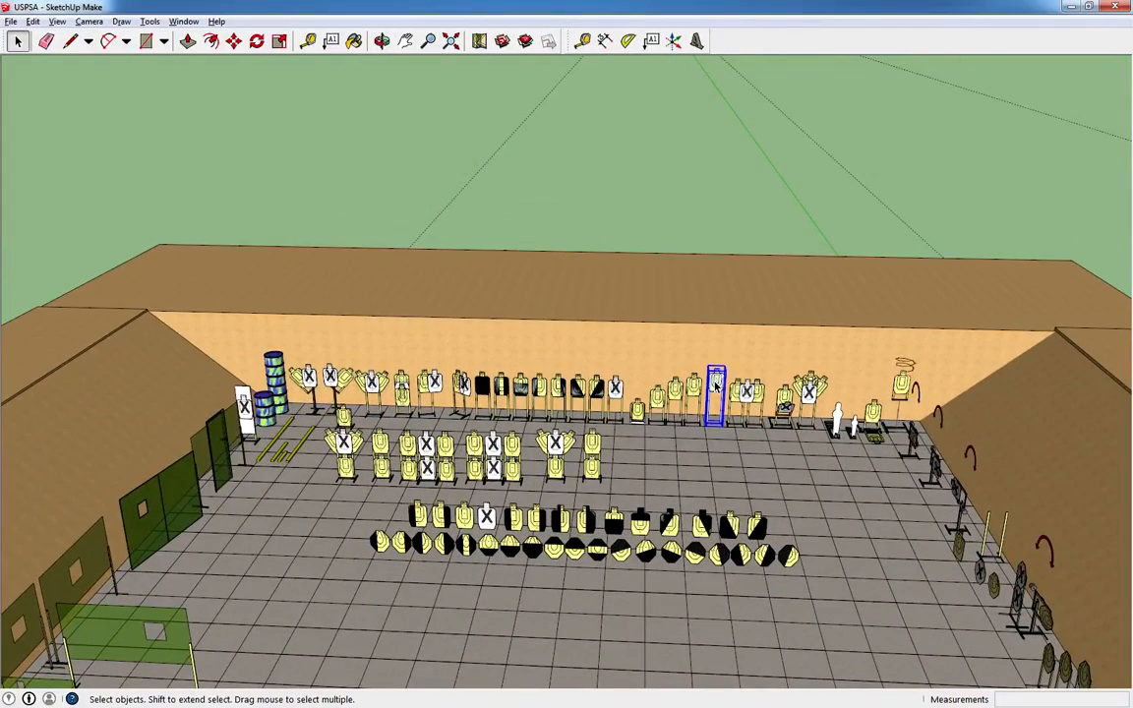
pyautogui.keyDown('shift'); pyautogui.click(492, 521); pyautogui.keyUp('shift')
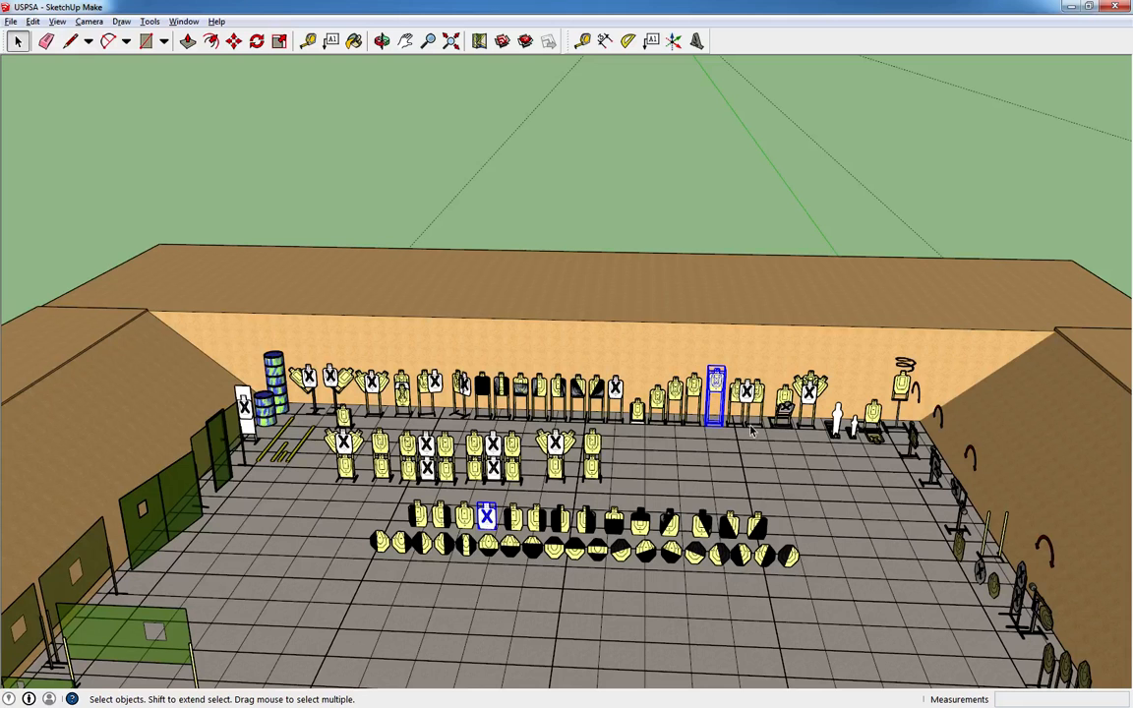
pyautogui.click(694, 390)
pyautogui.keyDown('shift'); pyautogui.click(483, 517); pyautogui.keyUp('shift')
pyautogui.hotkey('alt', 'Tab')
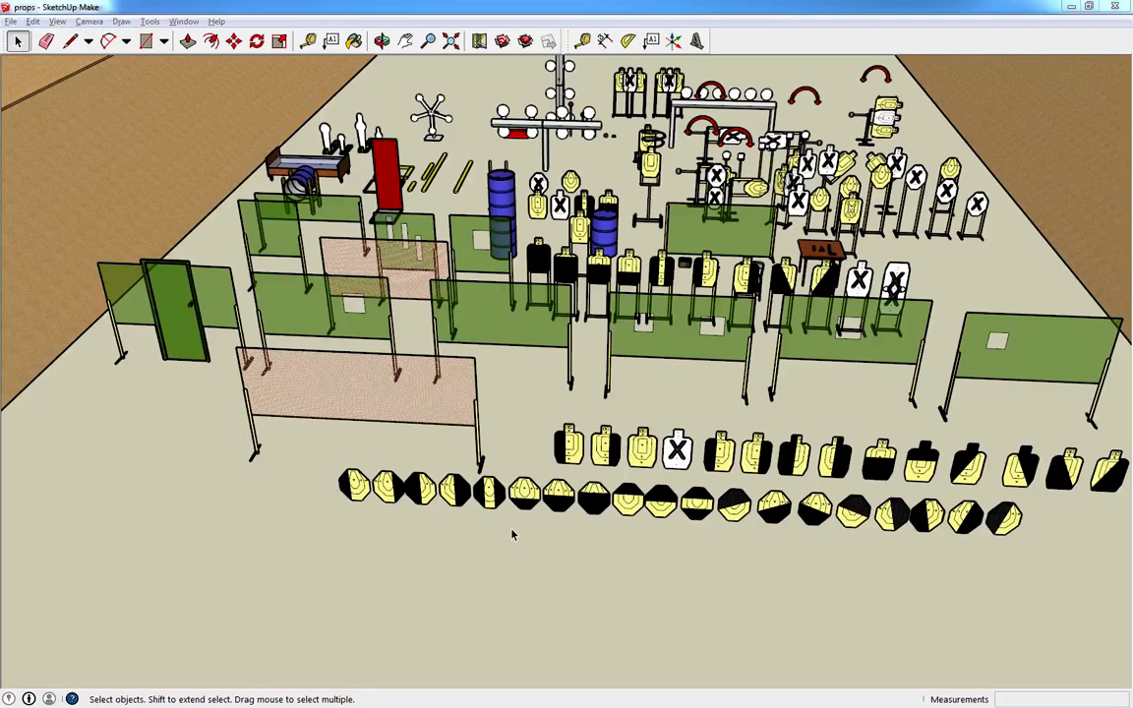
pyautogui.hotkey('ctrl', 'v')
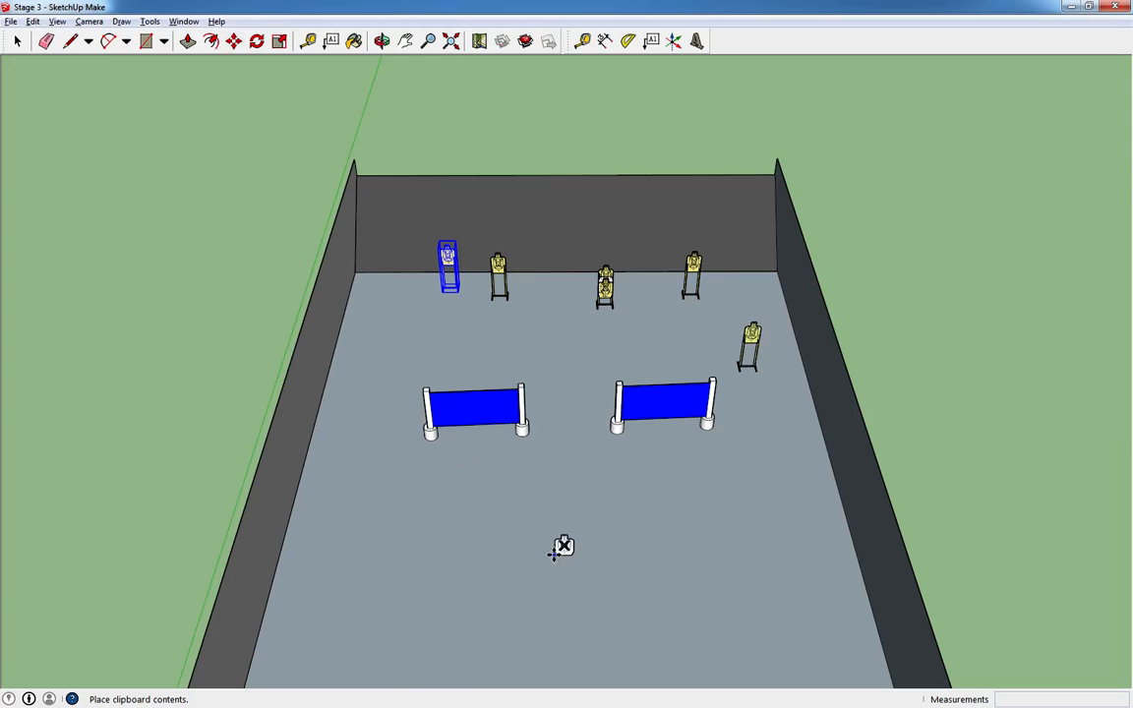
pyautogui.click(518, 532)
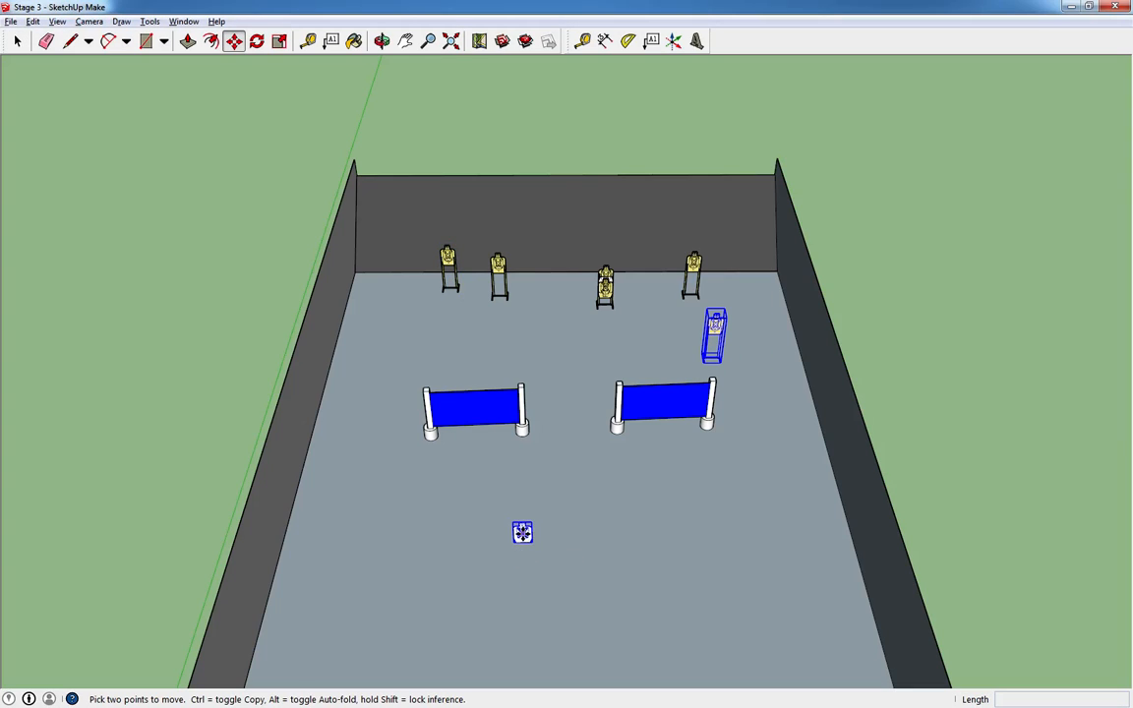
# Move the loose X no-shoot from the bay floor onto the single target stand behind the right blue wall.
pyautogui.press('space')
pyautogui.press('m')
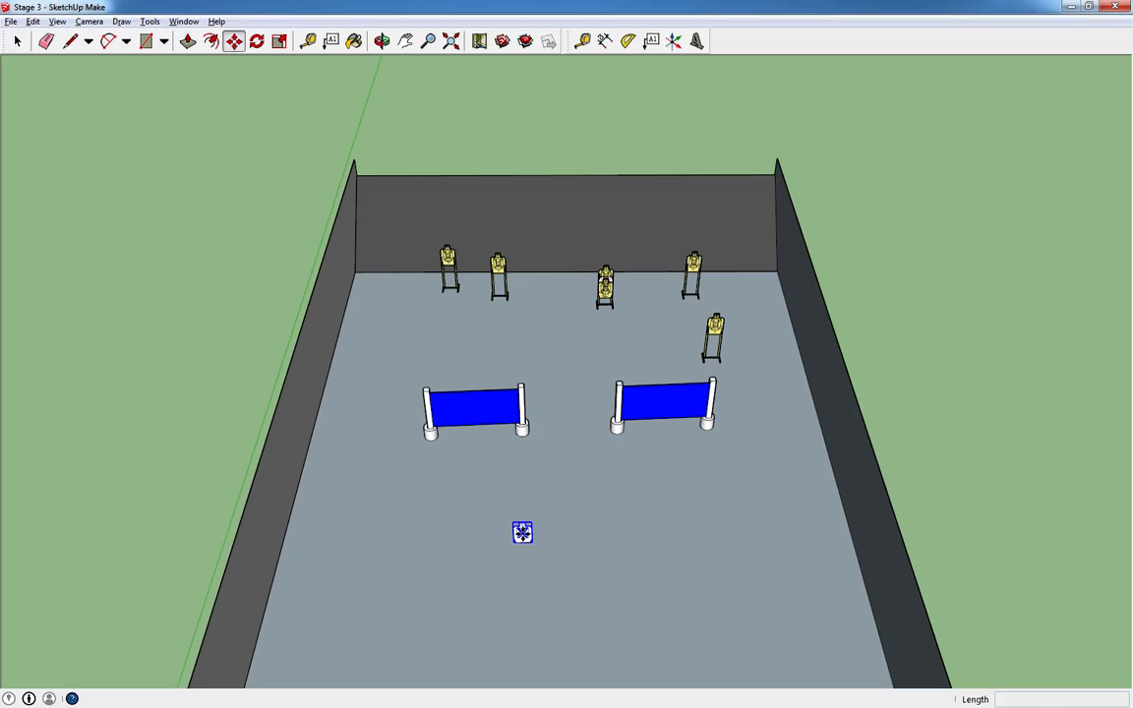
pyautogui.click(522, 532)
pyautogui.click(717, 341)
pyautogui.scroll(3, 733, 346)
pyautogui.scroll(5, 735, 349)
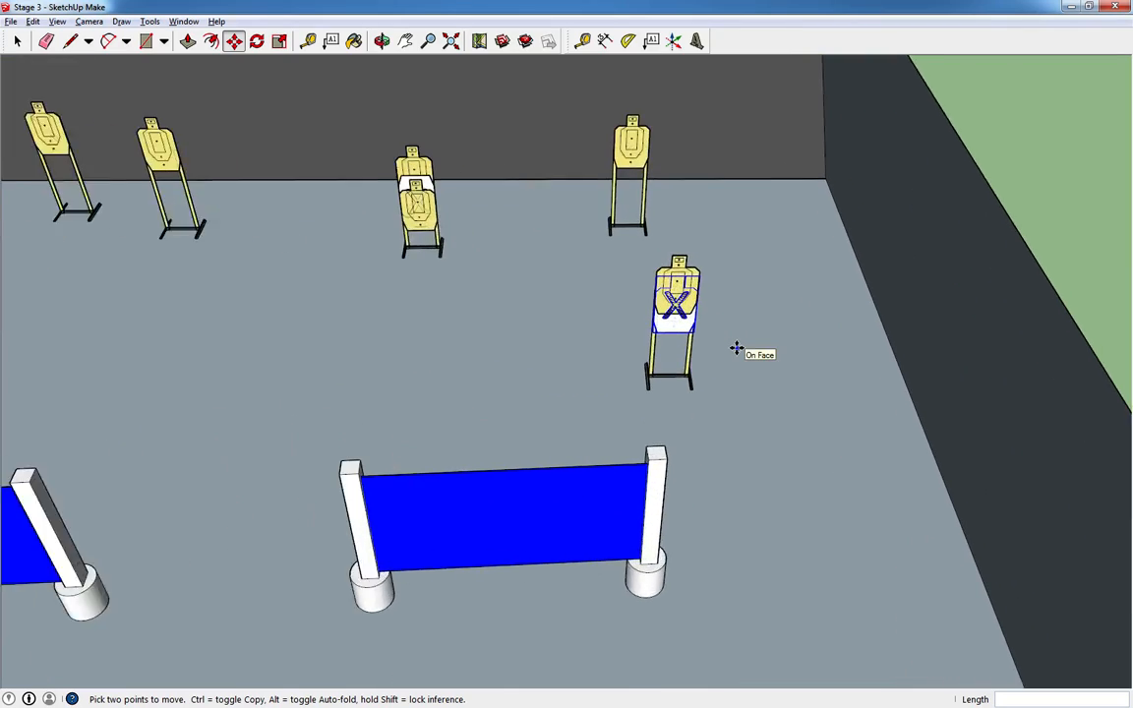
pyautogui.click(575, 278)
pyautogui.write('2')
pyautogui.press('Return')
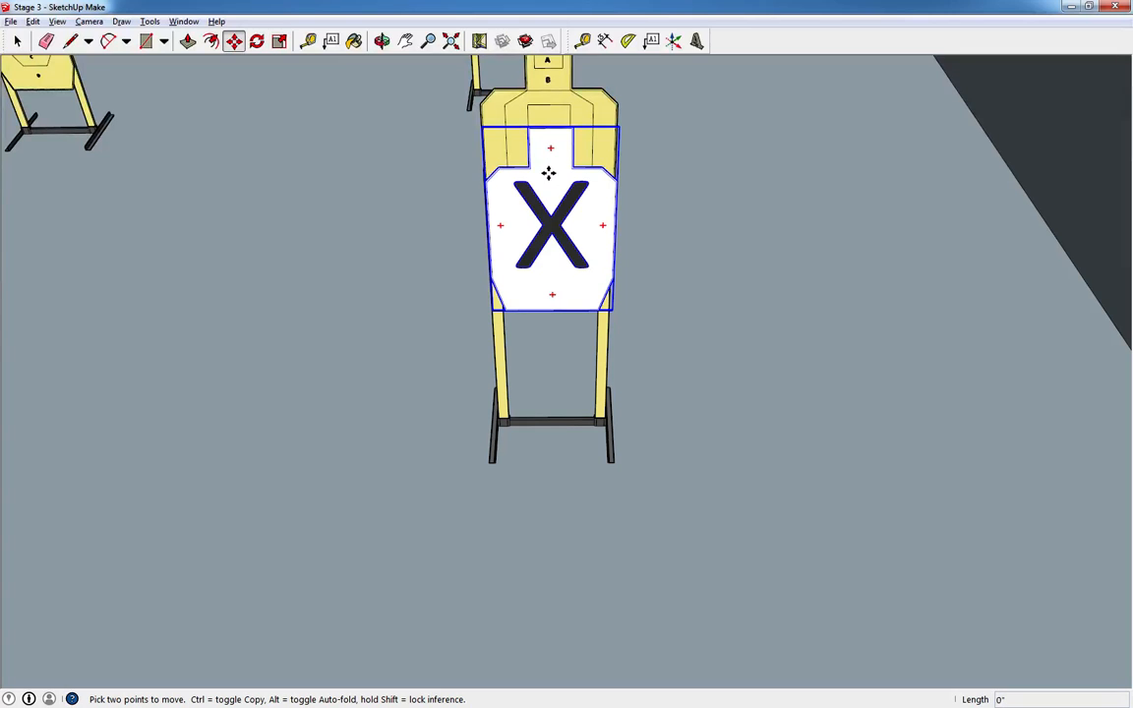
# Adjust the X no-shoot's height on the stand so it covers the lower part of the target.
pyautogui.hotkey('ctrl', 'z')
pyautogui.hotkey('ctrl', 'y')
pyautogui.moveTo(603, 141); pyautogui.dragTo(547, 304, button='middle')
pyautogui.moveTo(545, 303); pyautogui.dragTo(545, 317)
pyautogui.click(544, 317)
pyautogui.moveTo(648, 234); pyautogui.dragTo(665, 333, button='middle')
pyautogui.scroll(-5, 665, 335)
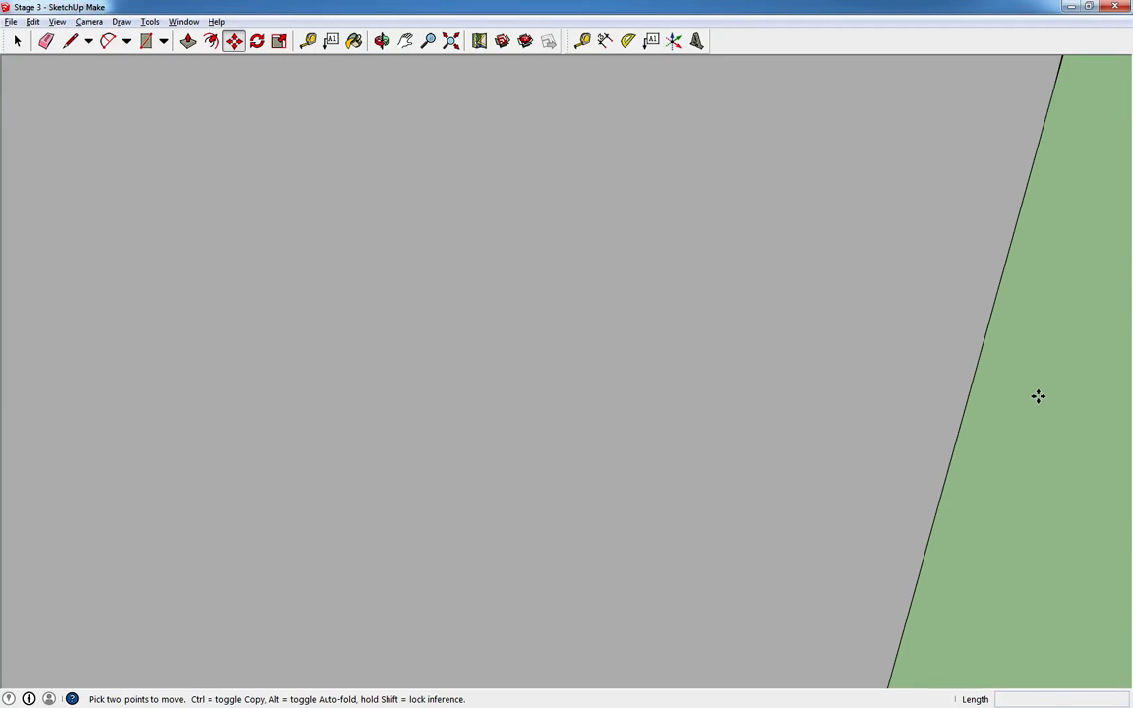
pyautogui.click(1023, 423)
pyautogui.moveTo(1033, 409); pyautogui.dragTo(449, 315, button='middle')
pyautogui.click(639, 467)
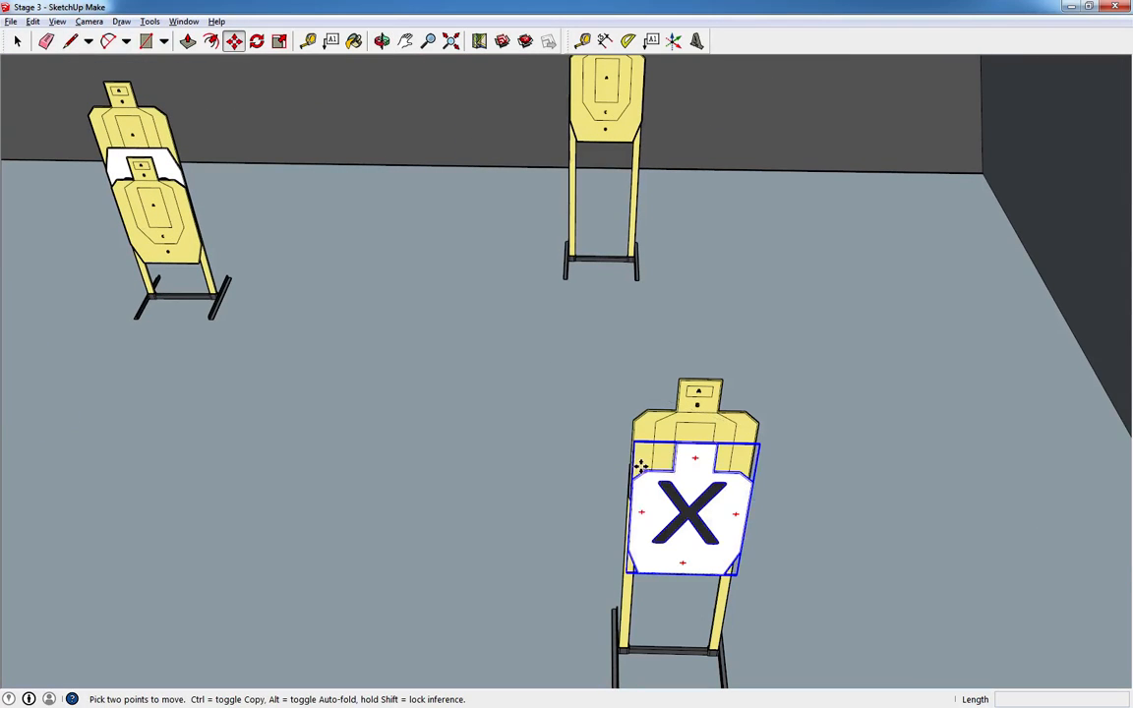
# Nudge the X no-shoot 1" toward the face of its target stand to close the gap.
pyautogui.press('space')
pyautogui.moveTo(556, 574); pyautogui.dragTo(801, 469, button='middle')
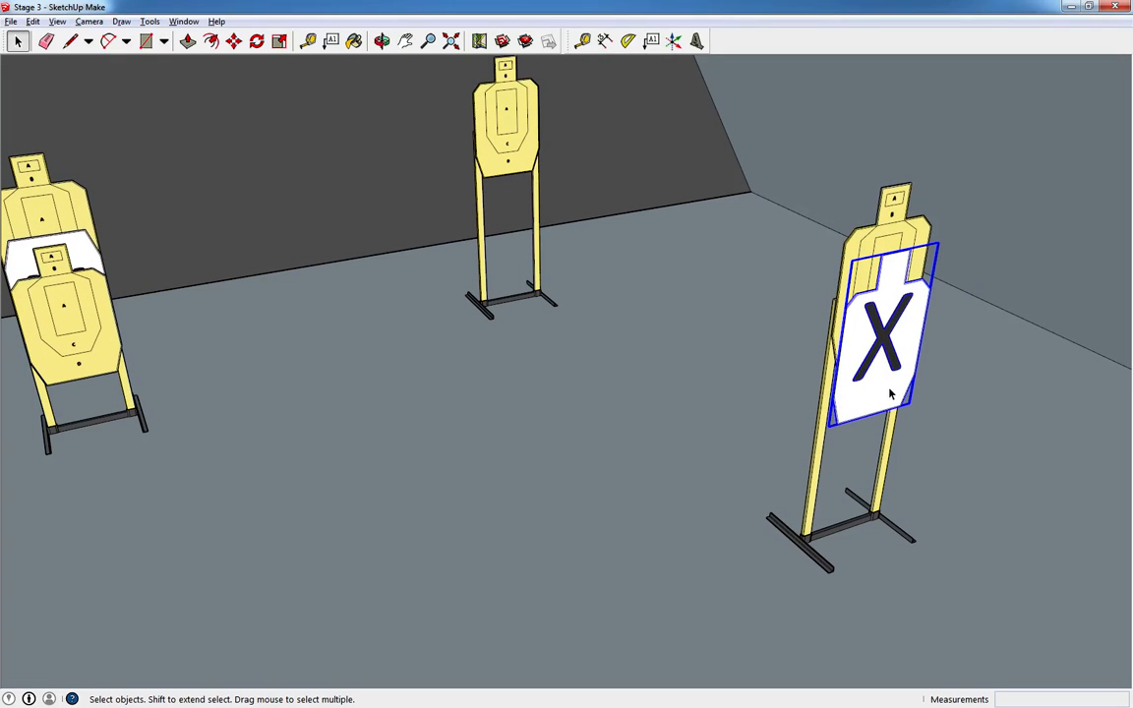
pyautogui.press('m')
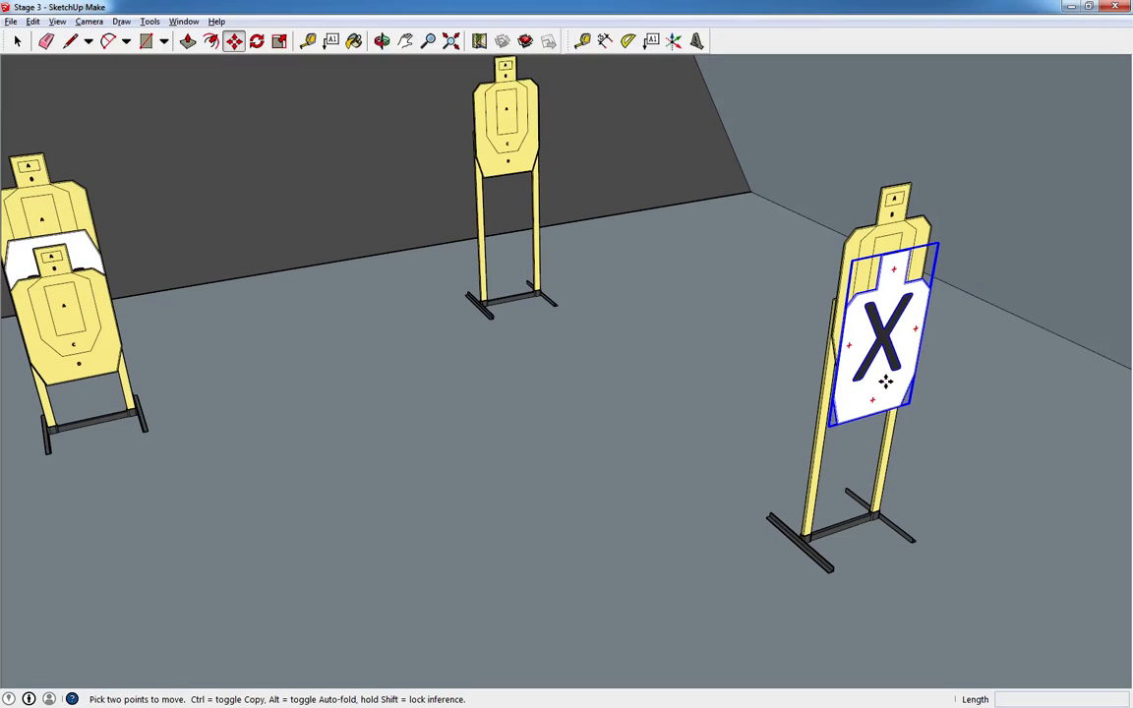
pyautogui.click(886, 382)
pyautogui.click(882, 395)
pyautogui.moveTo(881, 391); pyautogui.dragTo(986, 382, button='middle')
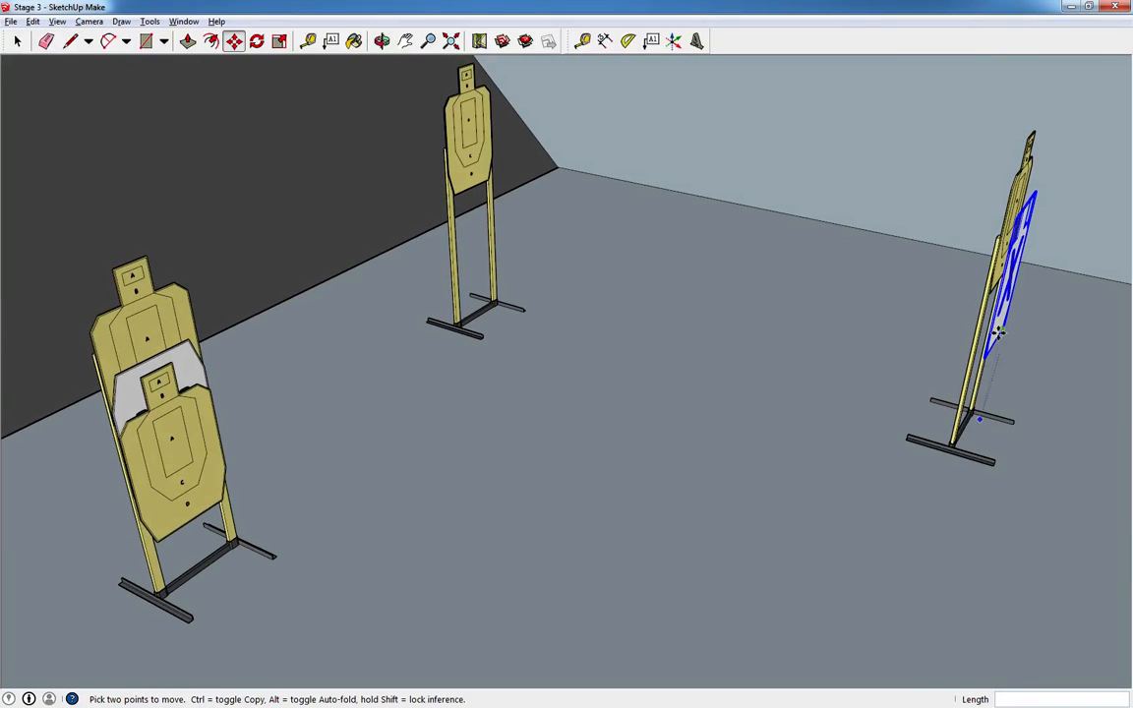
pyautogui.press('ctrl')
pyautogui.click(1008, 279)
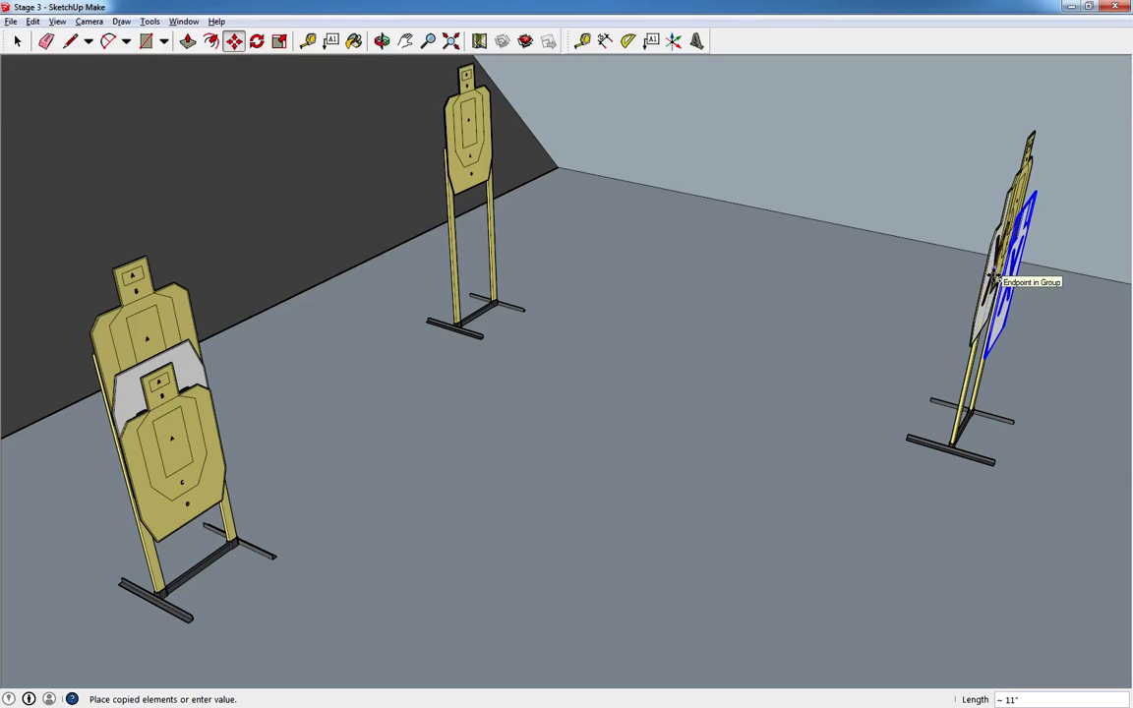
pyautogui.press('Escape')
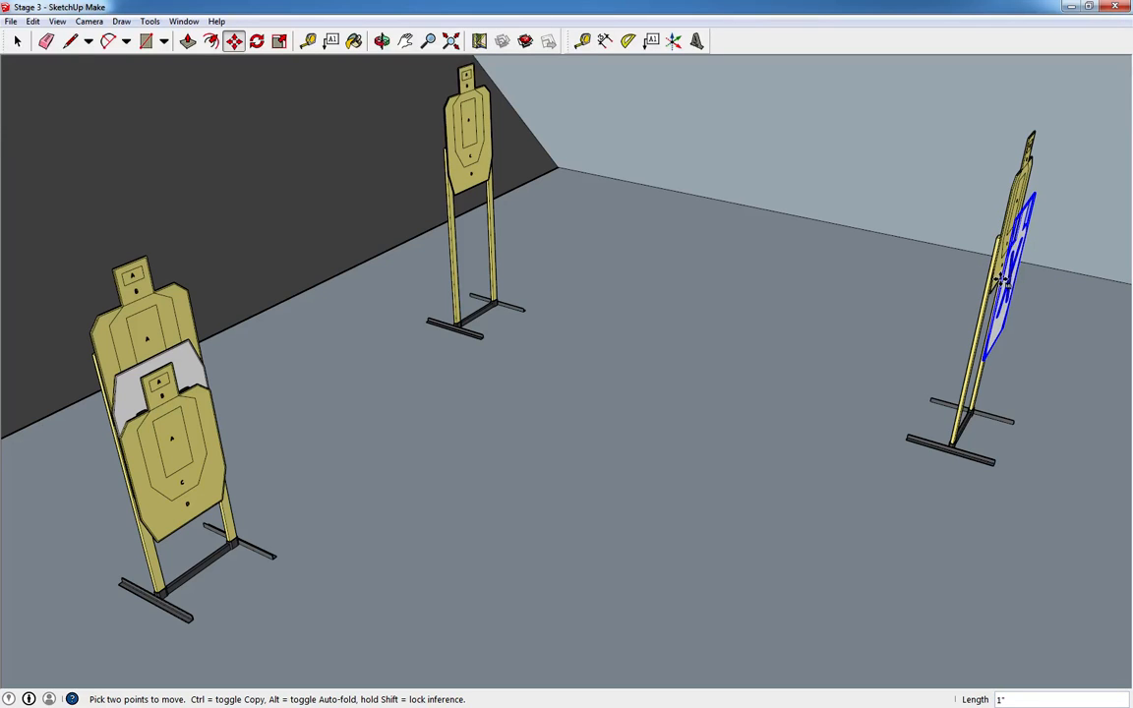
# Group the X no-shoot with the single target stand behind it.
pyautogui.moveTo(1001, 286); pyautogui.dragTo(764, 278, button='middle')
pyautogui.press('space')
pyautogui.click(648, 213)
pyautogui.moveTo(648, 212); pyautogui.dragTo(664, 302, button='middle')
pyautogui.rightClick(662, 306)
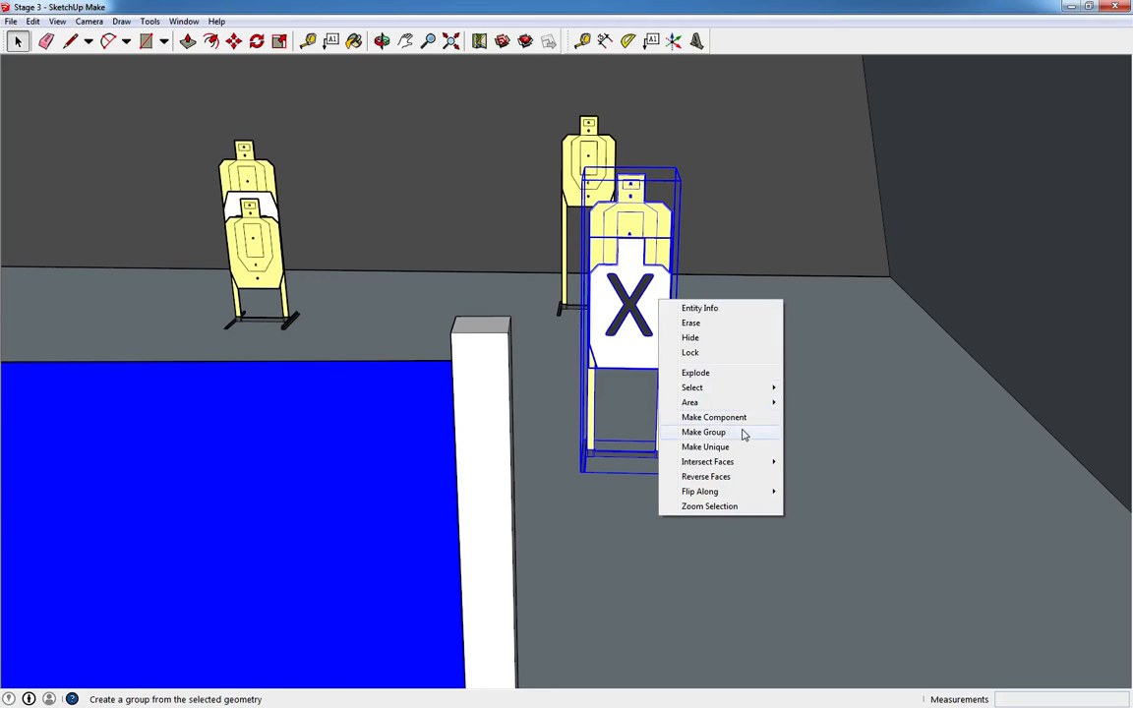
pyautogui.click(746, 432)
pyautogui.moveTo(695, 205); pyautogui.dragTo(684, 243, button='middle')
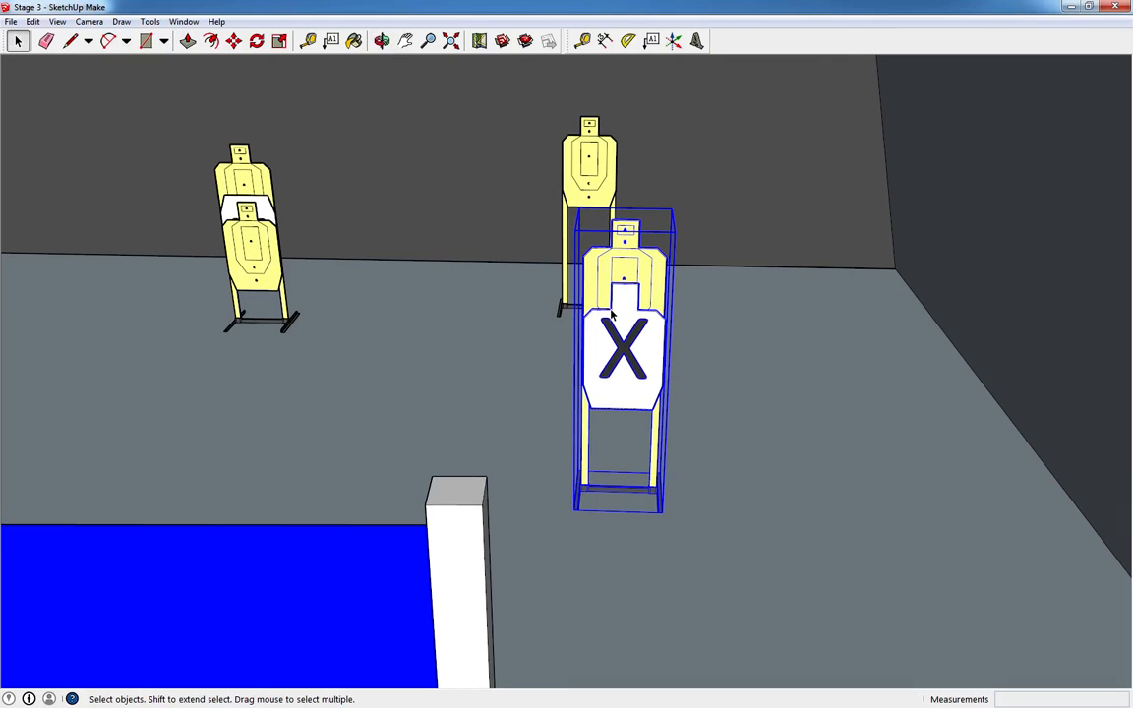
# Move the grouped X no-shoot target to the back wall, between the two leftmost single targets.
pyautogui.moveTo(660, 193); pyautogui.dragTo(594, 261, button='middle')
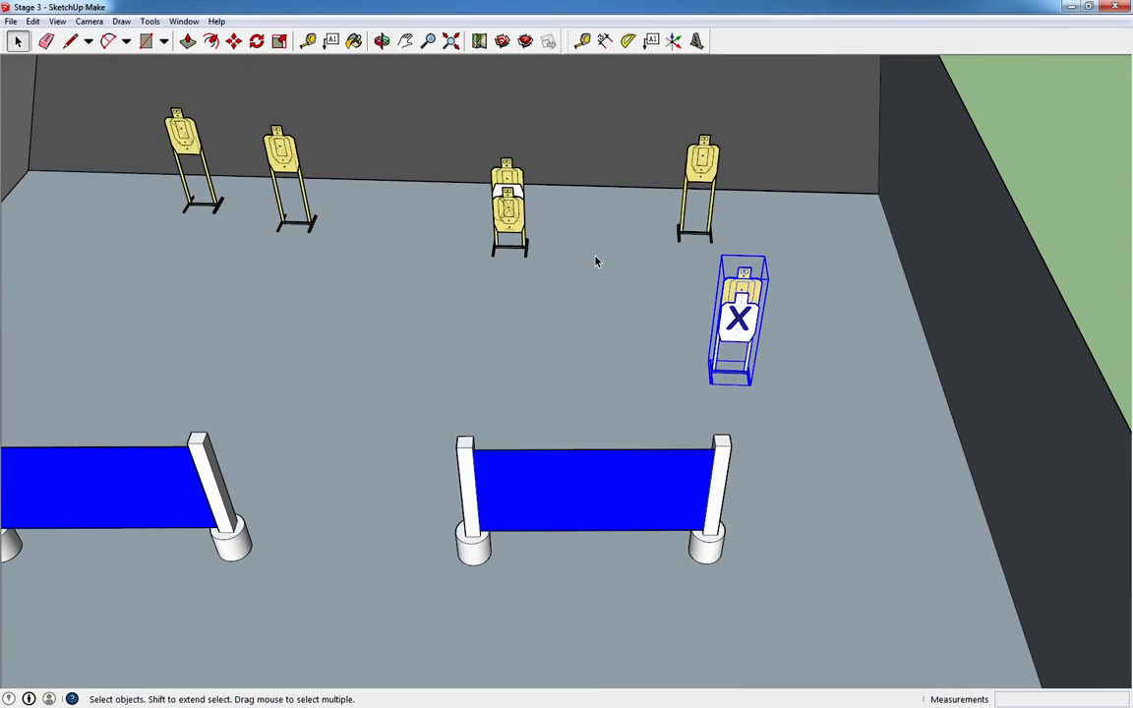
pyautogui.press('m')
pyautogui.click(738, 319)
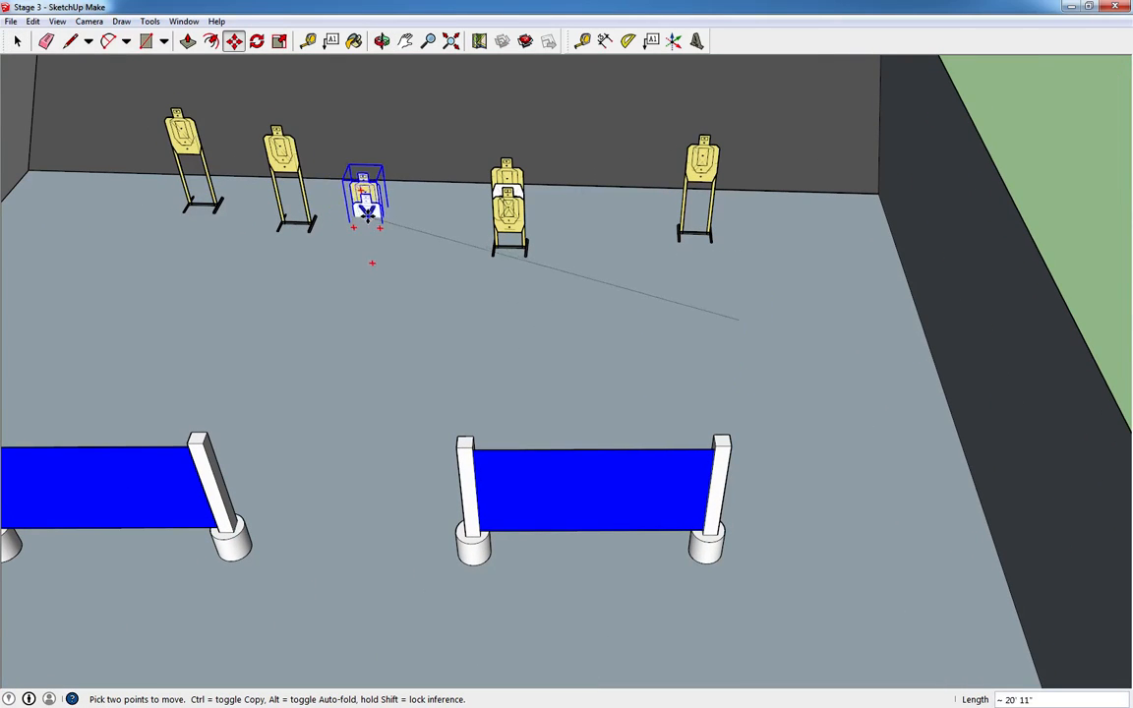
pyautogui.click(247, 182)
# Move the second single target to between the X target and the stacked target, and shift the X target 1' 6" right.
pyautogui.press('space')
pyautogui.click(283, 157)
pyautogui.press('m')
pyautogui.click(283, 147)
pyautogui.click(384, 149)
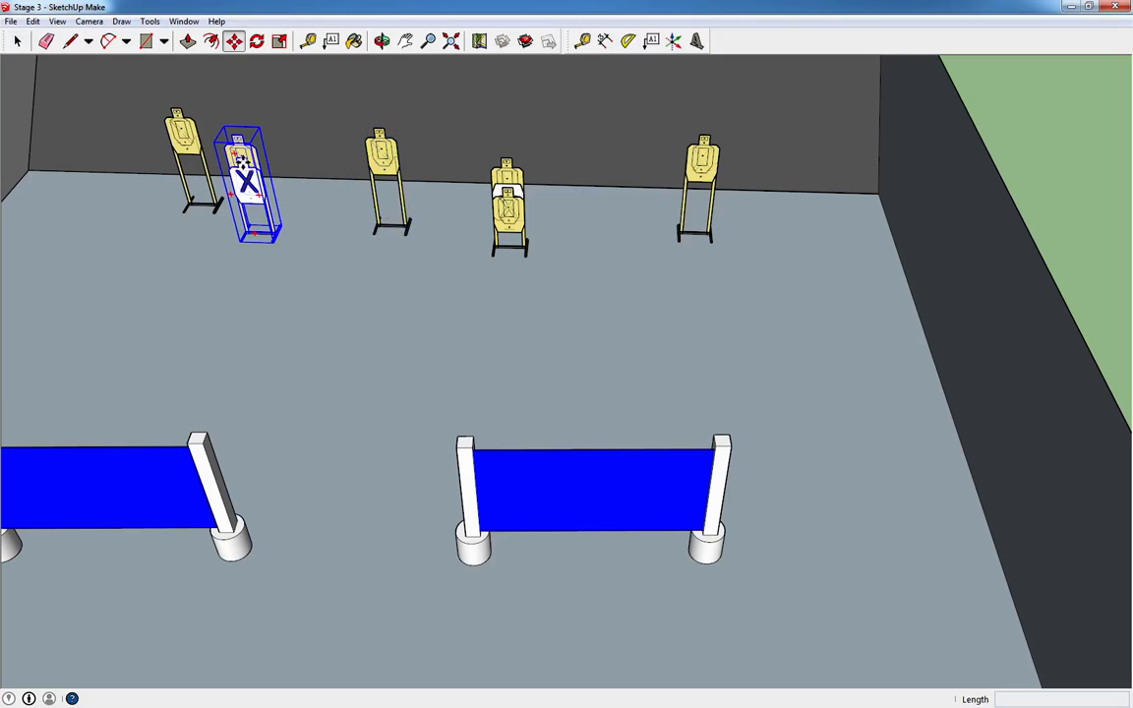
pyautogui.click(241, 157)
pyautogui.click(276, 163)
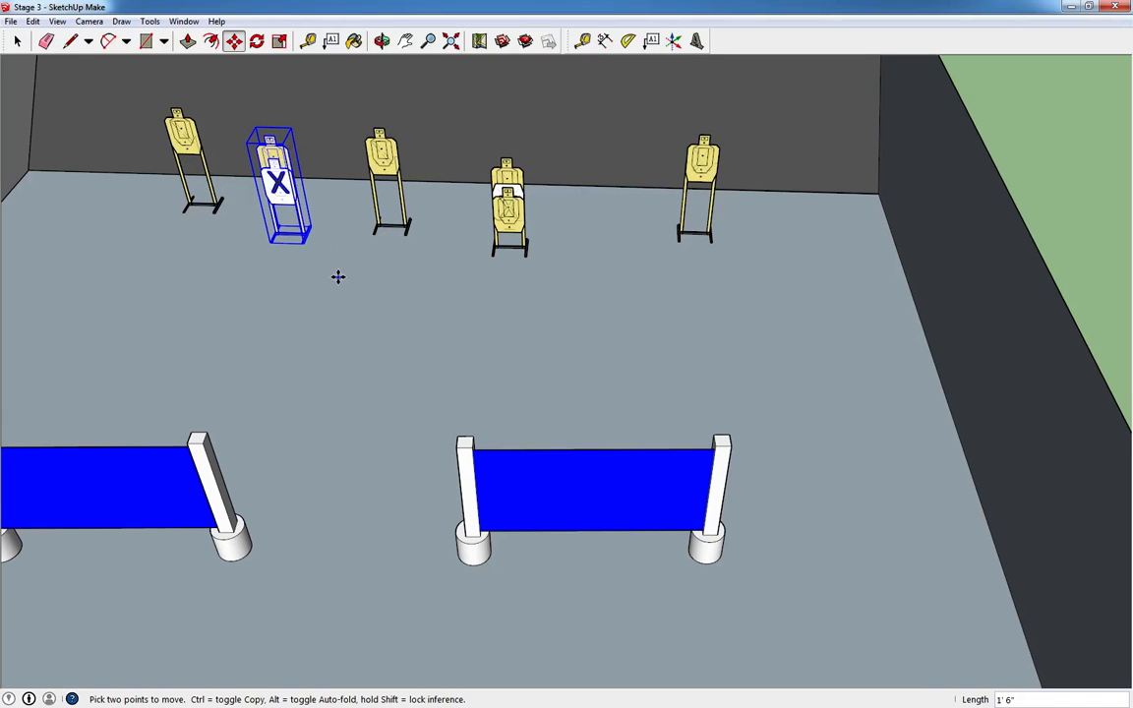
# Draw a line about 45' 5" long across the bay floor from side wall to side wall, in front of the blue walls.
pyautogui.moveTo(338, 278); pyautogui.dragTo(534, 226, button='middle')
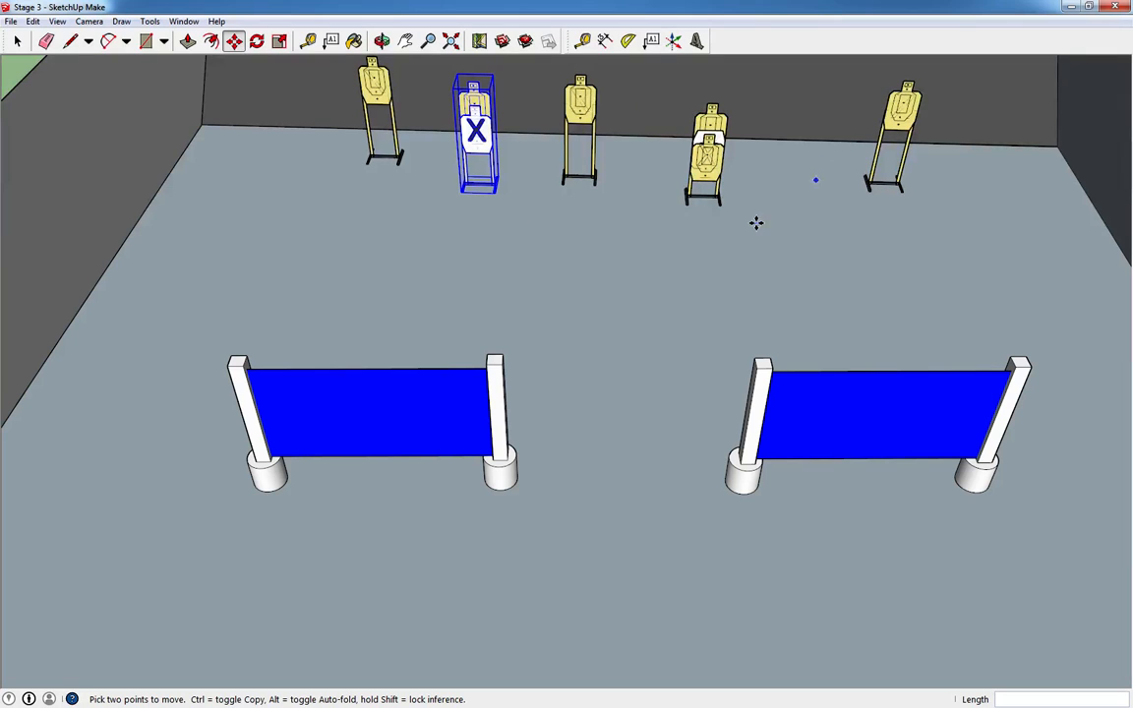
pyautogui.moveTo(784, 449); pyautogui.dragTo(786, 283, button='middle')
pyautogui.scroll(-4, 824, 357)
pyautogui.moveTo(910, 371); pyautogui.dragTo(1005, 397, button='middle')
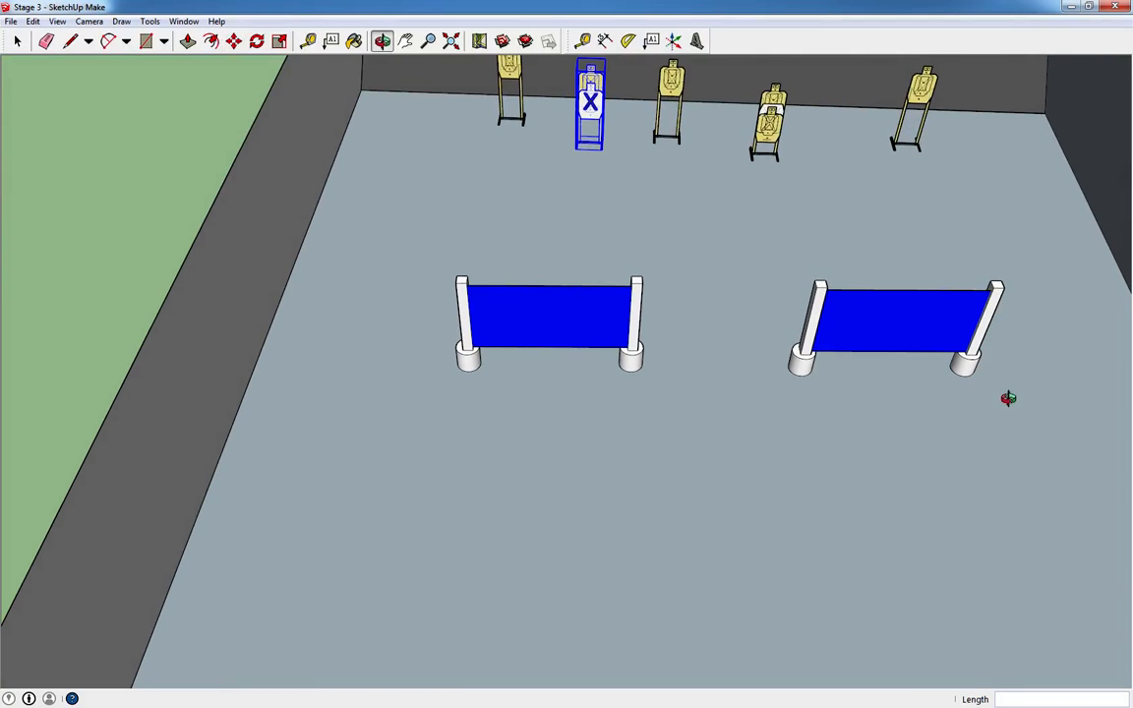
pyautogui.moveTo(869, 421); pyautogui.dragTo(812, 354, button='middle')
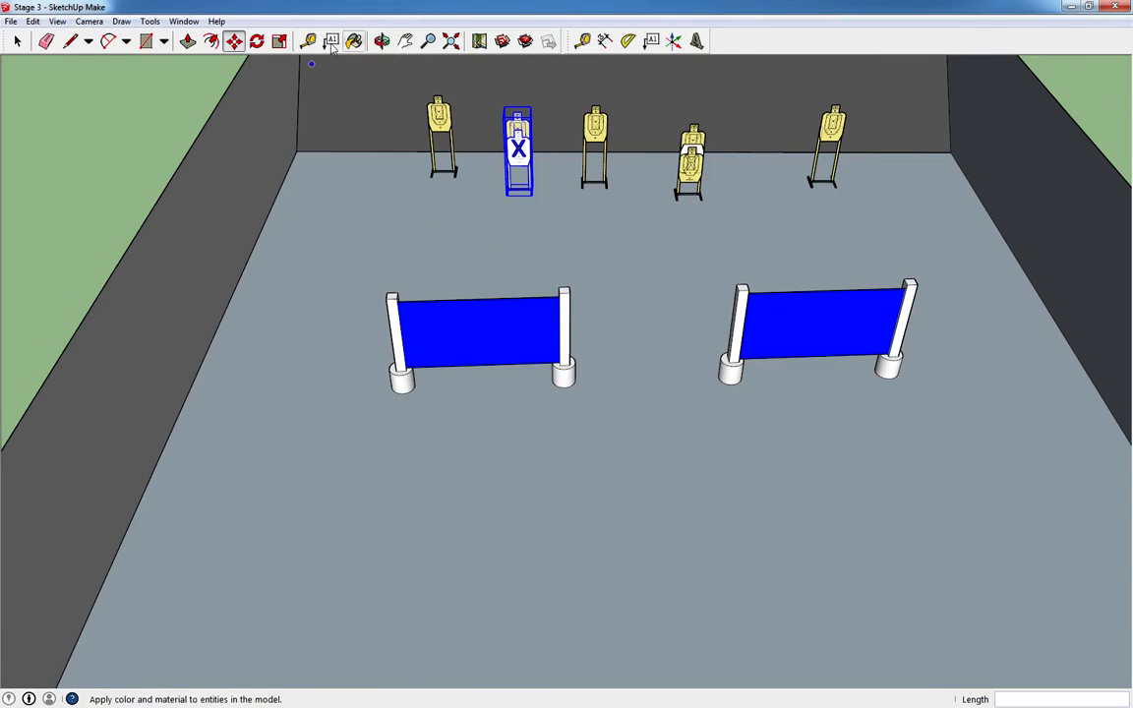
pyautogui.click(605, 40)
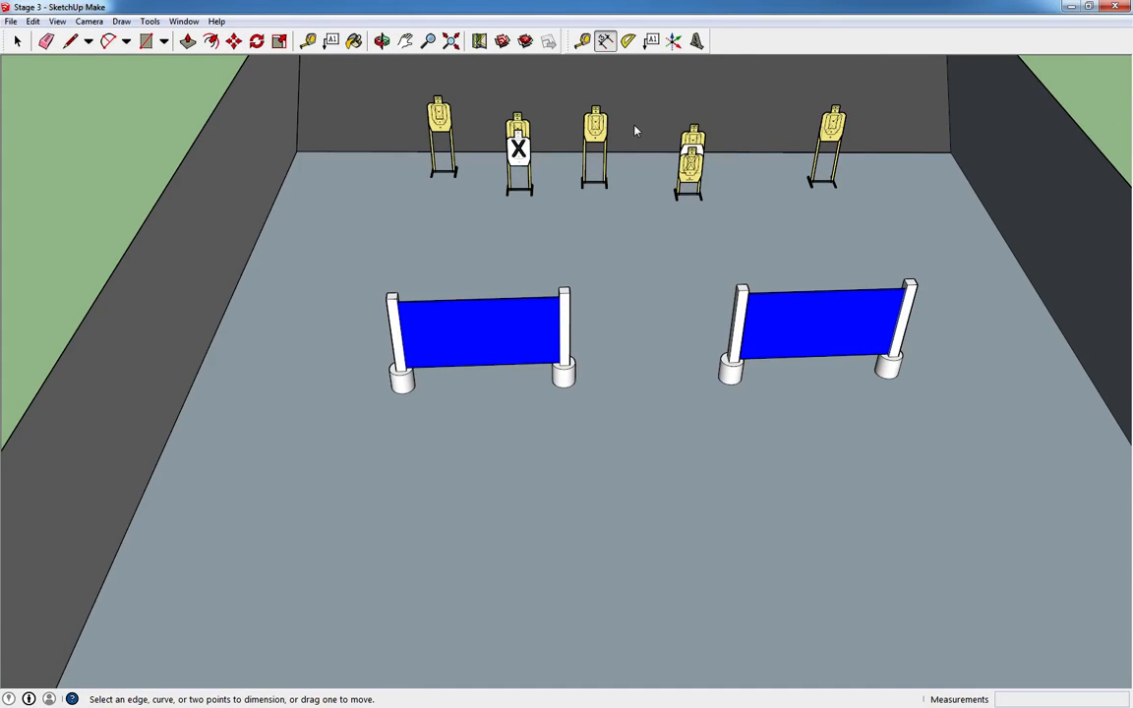
pyautogui.click(157, 21)
pyautogui.click(150, 21)
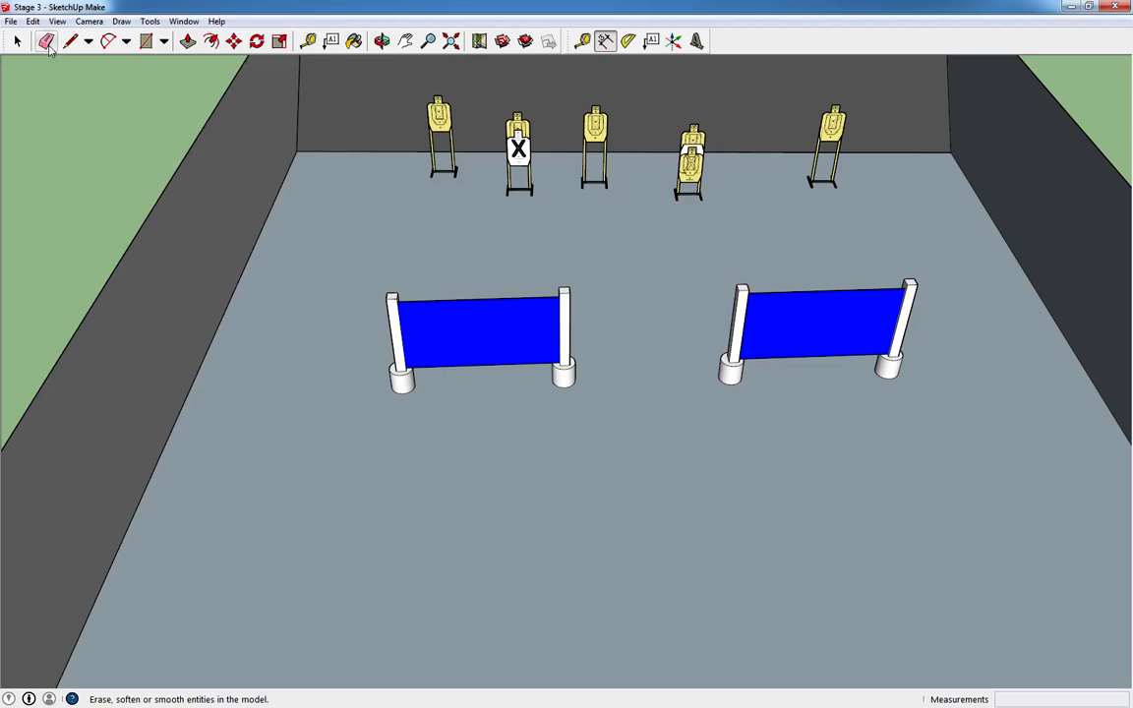
pyautogui.click(70, 41)
pyautogui.click(161, 454)
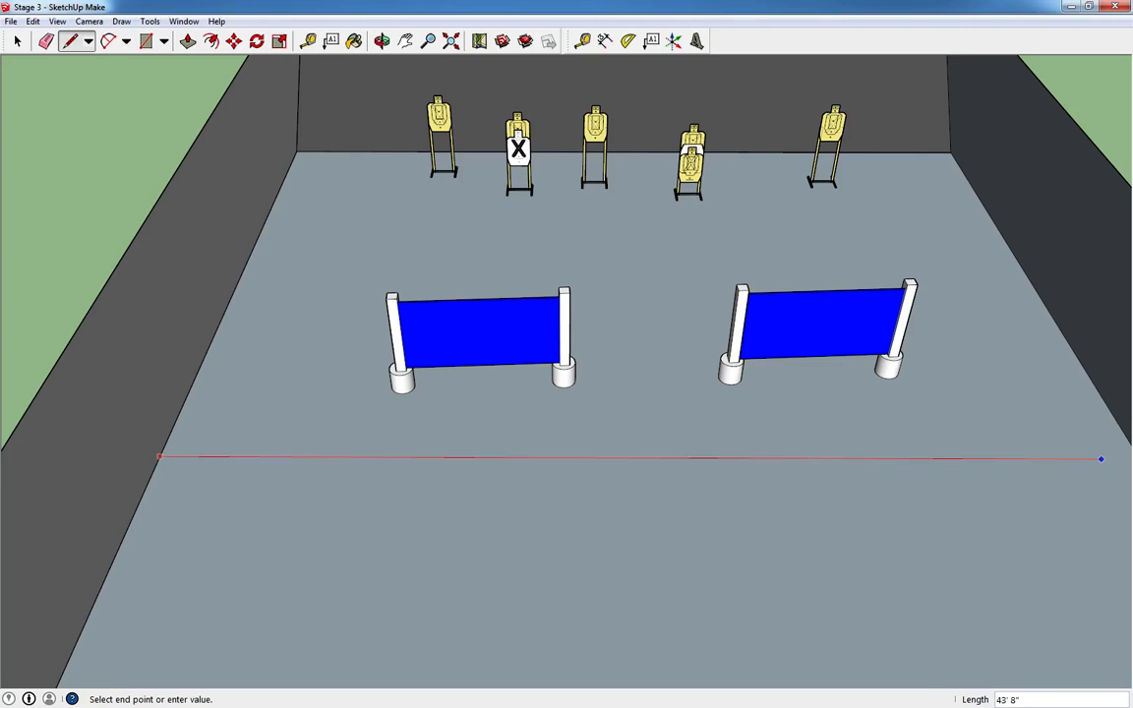
pyautogui.moveTo(1109, 455); pyautogui.dragTo(1048, 436, button='middle')
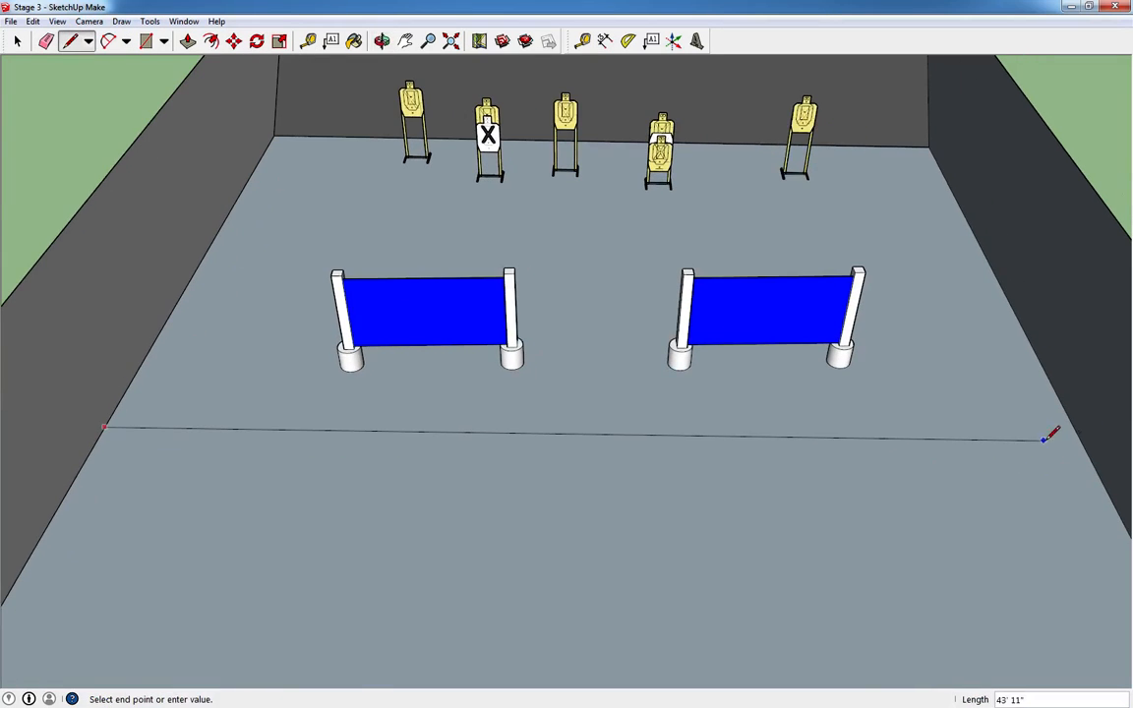
pyautogui.click(1086, 451)
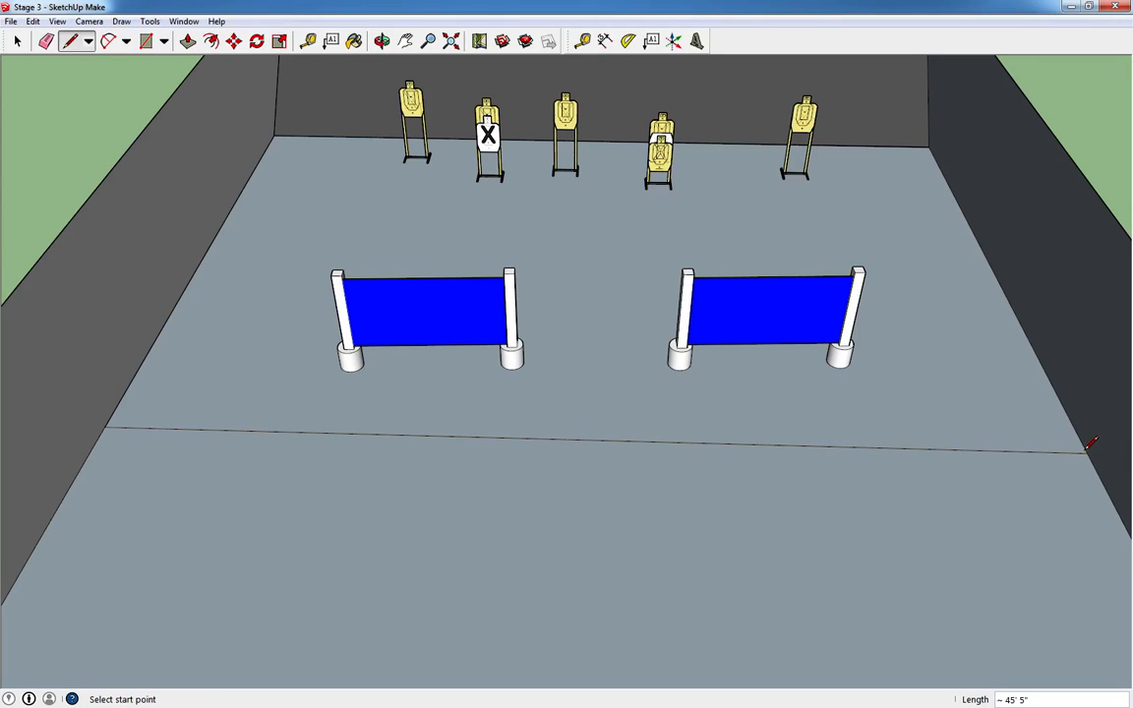
pyautogui.press('space')
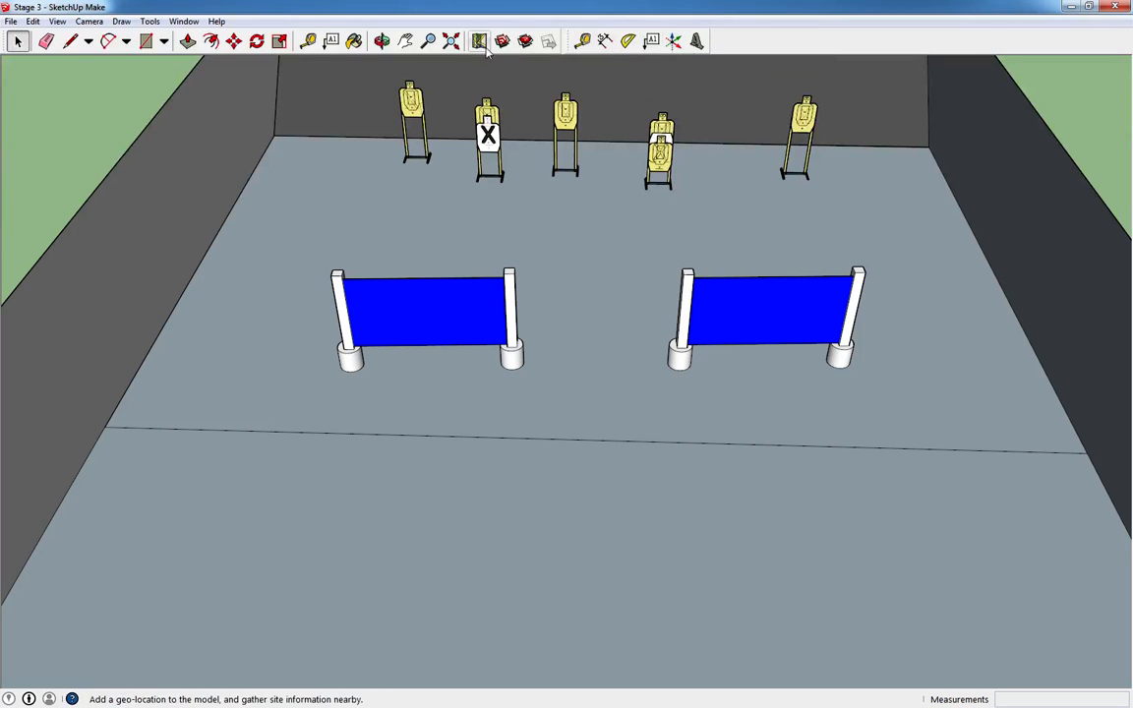
pyautogui.click(604, 42)
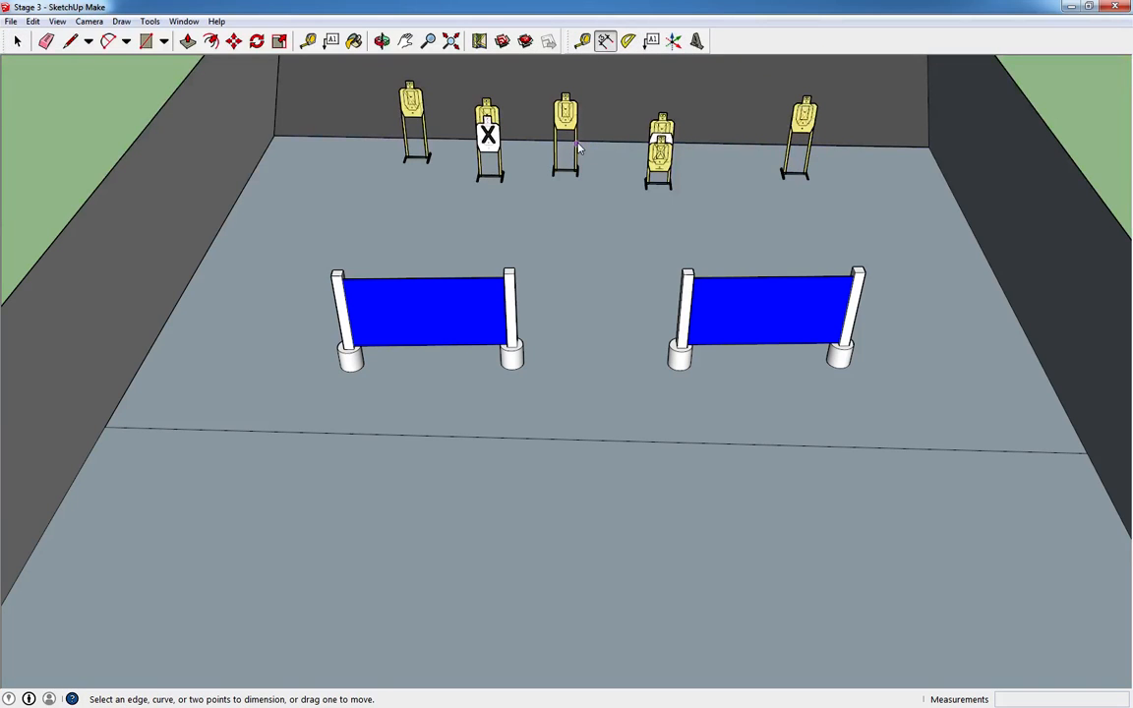
pyautogui.click(579, 148)
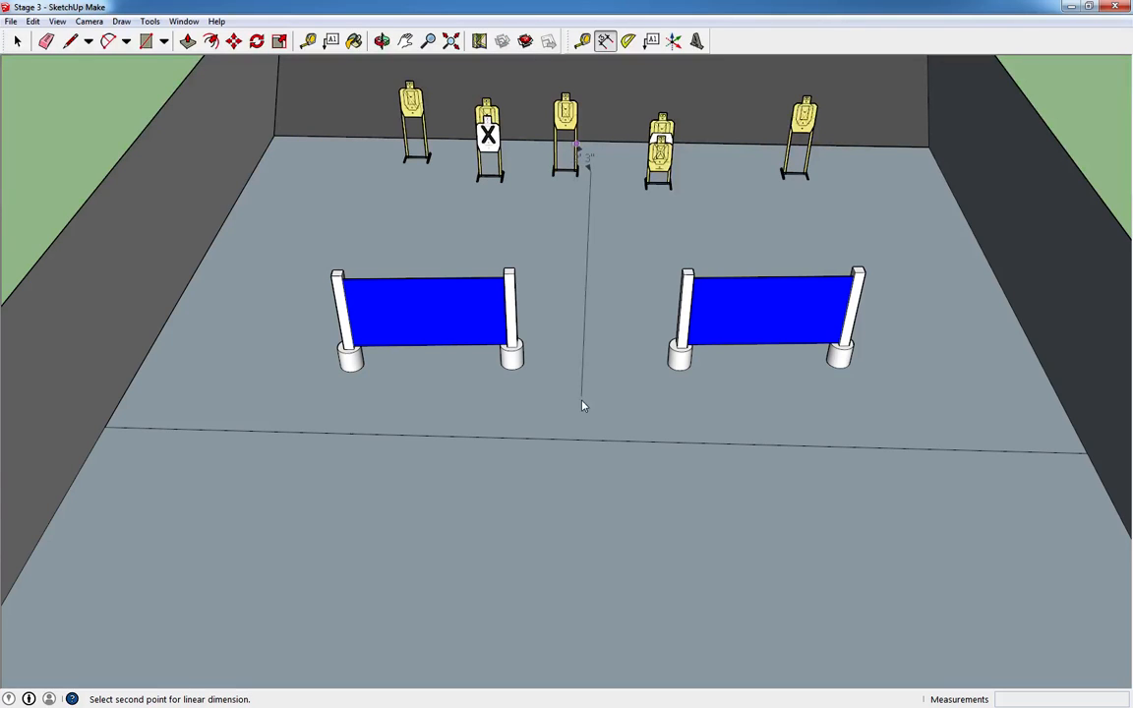
pyautogui.click(1088, 455)
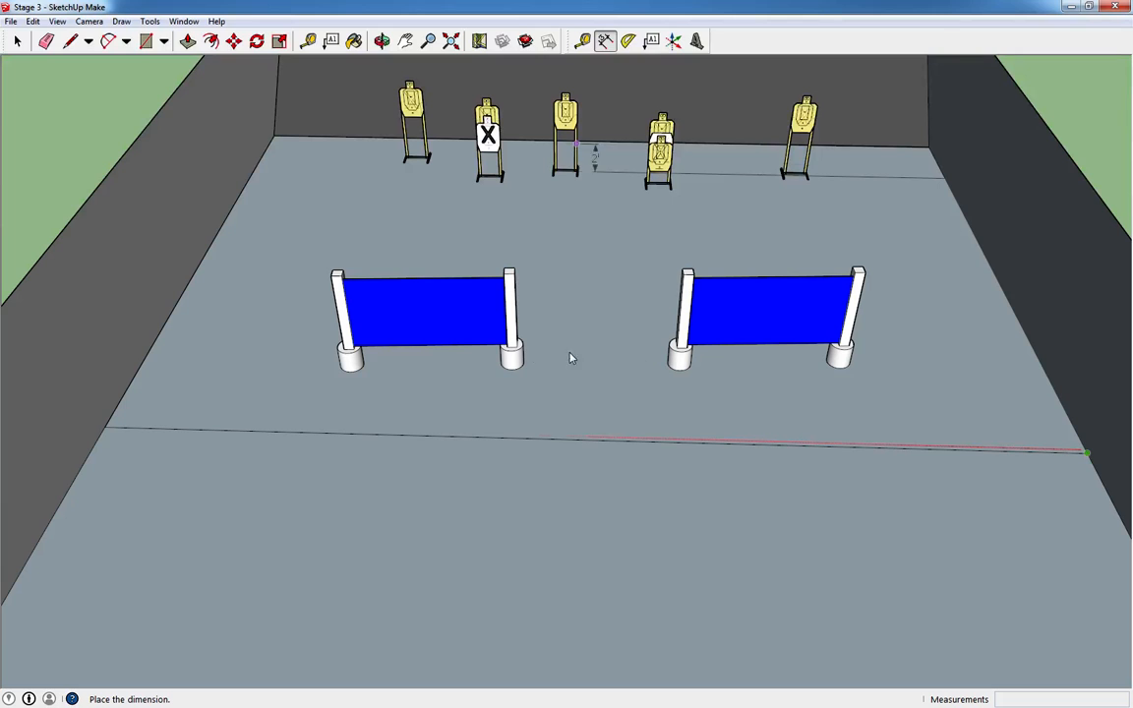
pyautogui.moveTo(536, 416); pyautogui.dragTo(544, 457, button='middle')
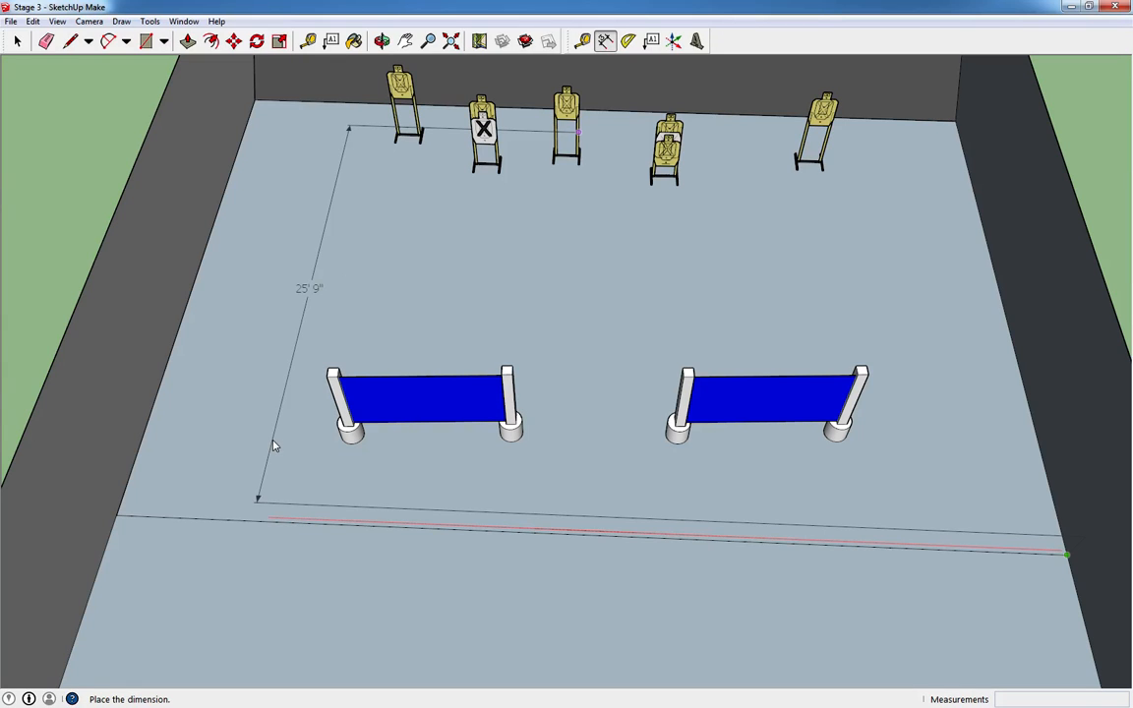
pyautogui.moveTo(252, 430); pyautogui.dragTo(254, 392, button='middle')
pyautogui.press('Escape')
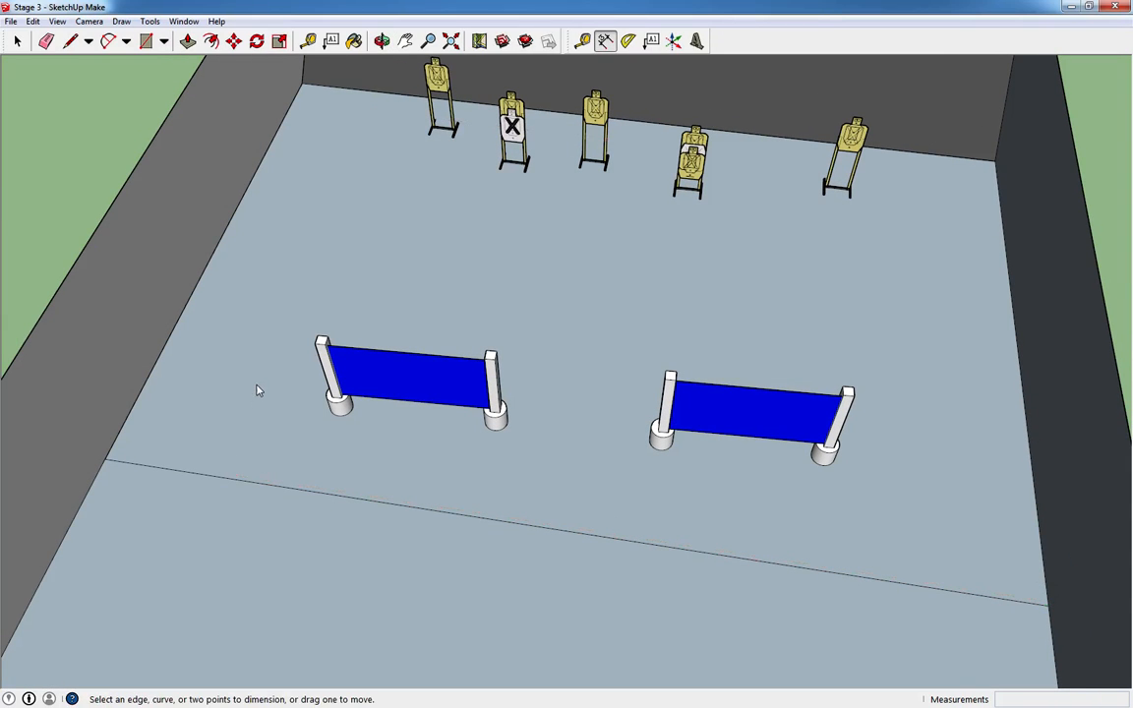
# Dimension the distance from the bay's back right corner to the floor line, placing the dimension between the two blue walls.
pyautogui.moveTo(696, 264)
pyautogui.mouseDown(button='middle')
pyautogui.moveTo(594, 192)
pyautogui.moveTo(536, 190)
pyautogui.moveTo(482, 106)
pyautogui.moveTo(401, 118)
pyautogui.mouseUp(button='middle')
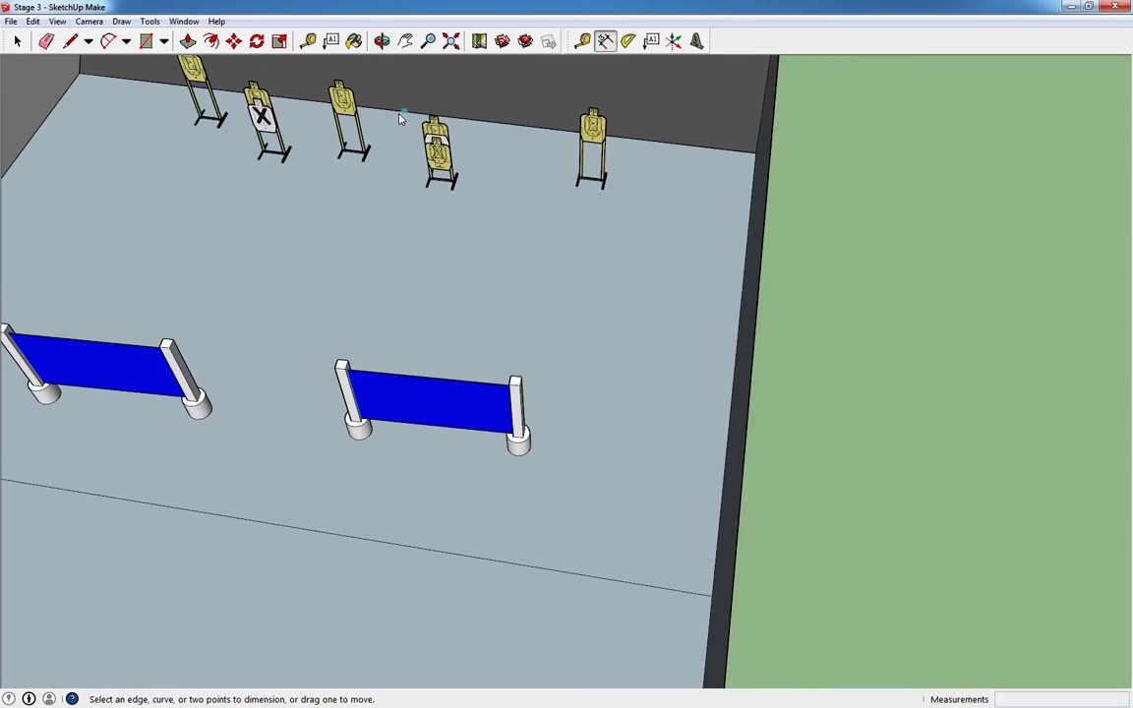
pyautogui.click(756, 154)
pyautogui.click(713, 604)
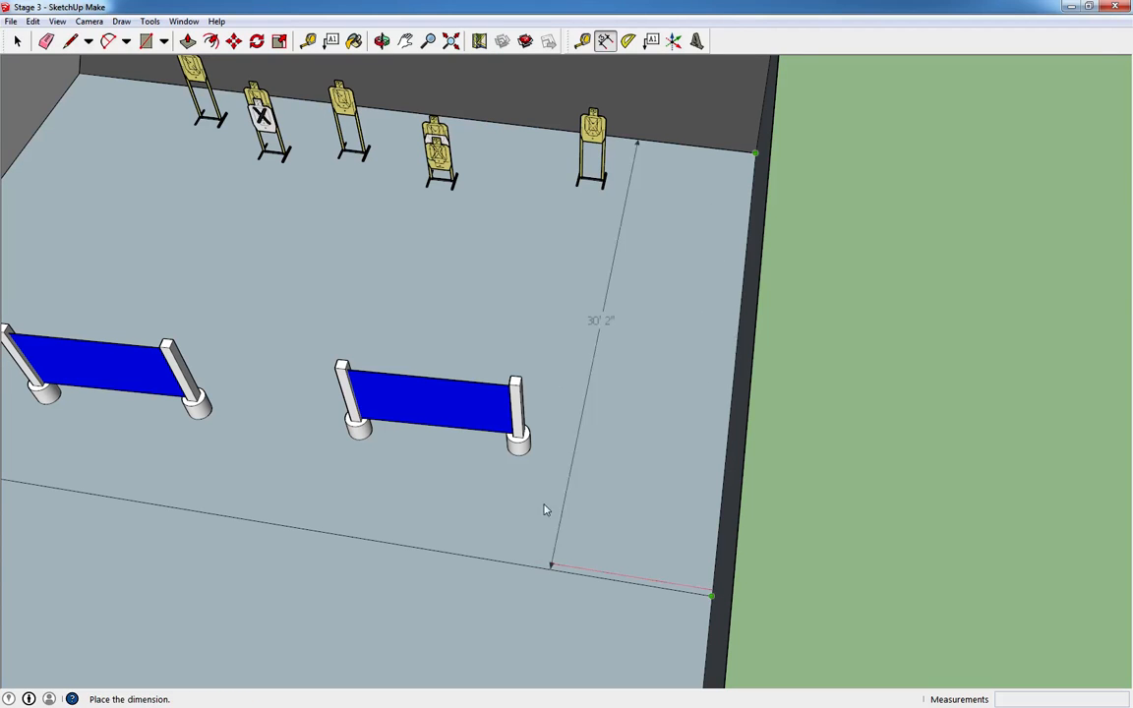
pyautogui.click(263, 495)
# Select all five targets in front of the back wall and move them together closer to that wall.
pyautogui.press('o')
pyautogui.moveTo(263, 495); pyautogui.dragTo(514, 422, button='middle')
pyautogui.moveTo(262, 523); pyautogui.dragTo(342, 448, button='middle')
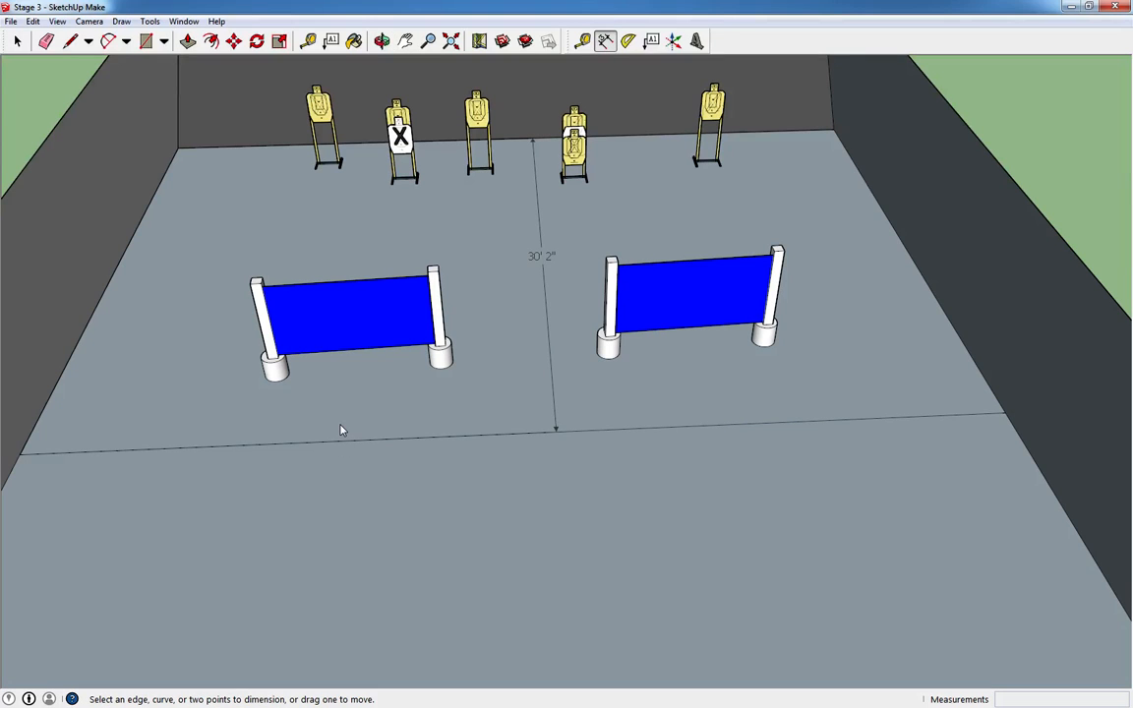
pyautogui.press('space')
pyautogui.click(321, 110)
pyautogui.keyDown('shift'); pyautogui.click(397, 122); pyautogui.keyUp('shift')
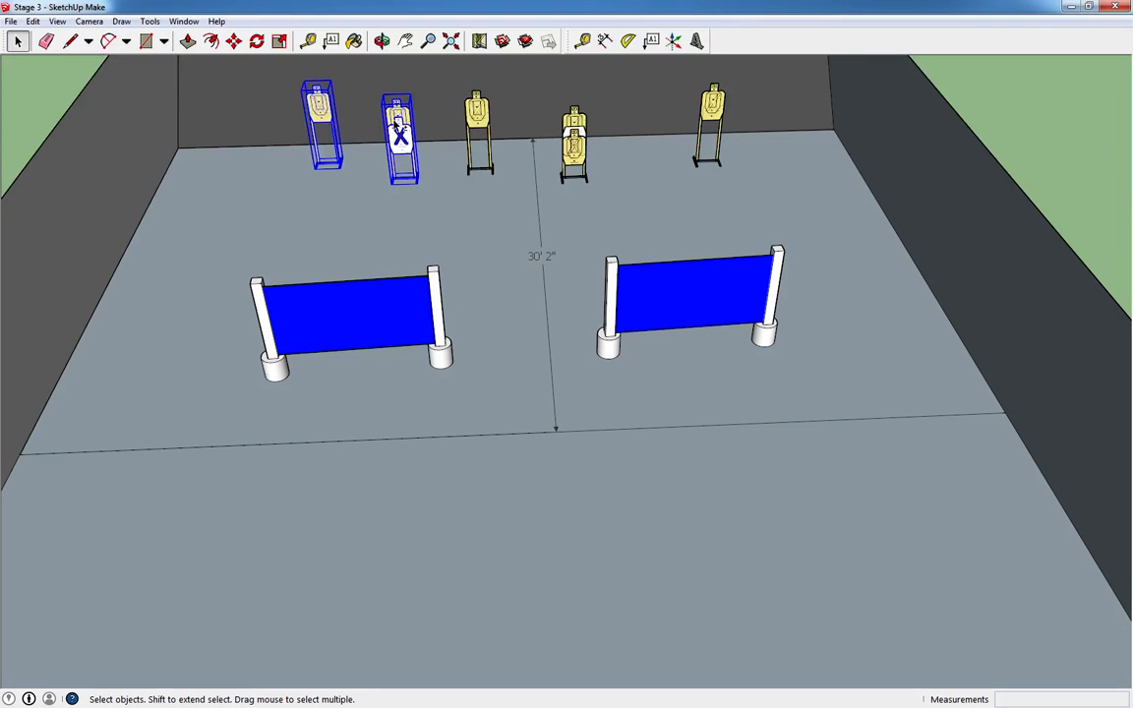
pyautogui.keyDown('shift'); pyautogui.click(714, 112); pyautogui.keyUp('shift')
pyautogui.moveTo(714, 111); pyautogui.dragTo(582, 138, button='middle')
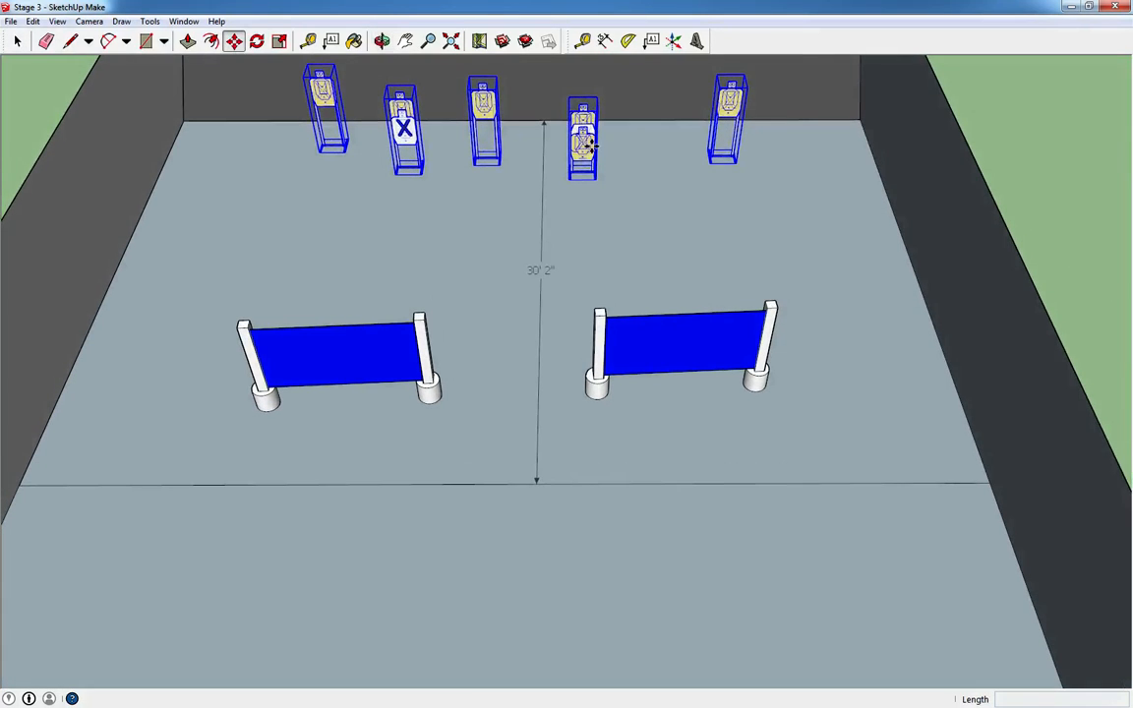
pyautogui.press('m')
pyautogui.moveTo(580, 151); pyautogui.dragTo(580, 129)
pyautogui.press('space')
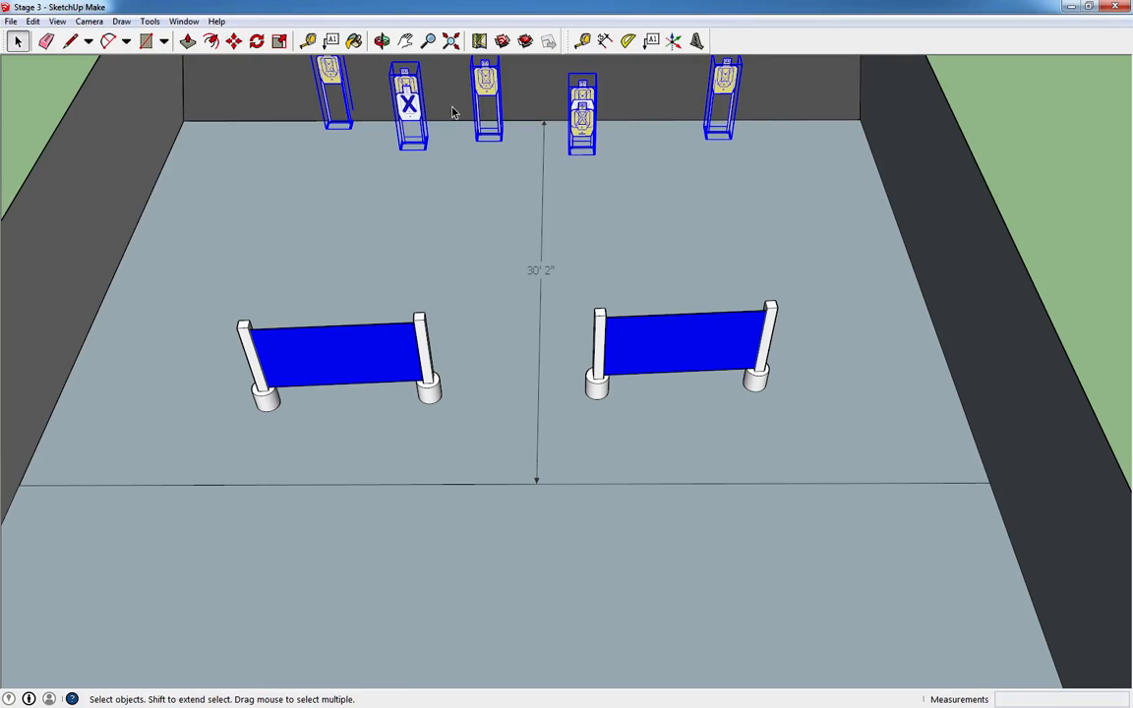
# Move the X no-shoot target 2' 3" back against the back wall, and bring the middle single target back in line with it.
pyautogui.click(407, 103)
pyautogui.press('m')
pyautogui.moveTo(408, 102); pyautogui.dragTo(412, 83)
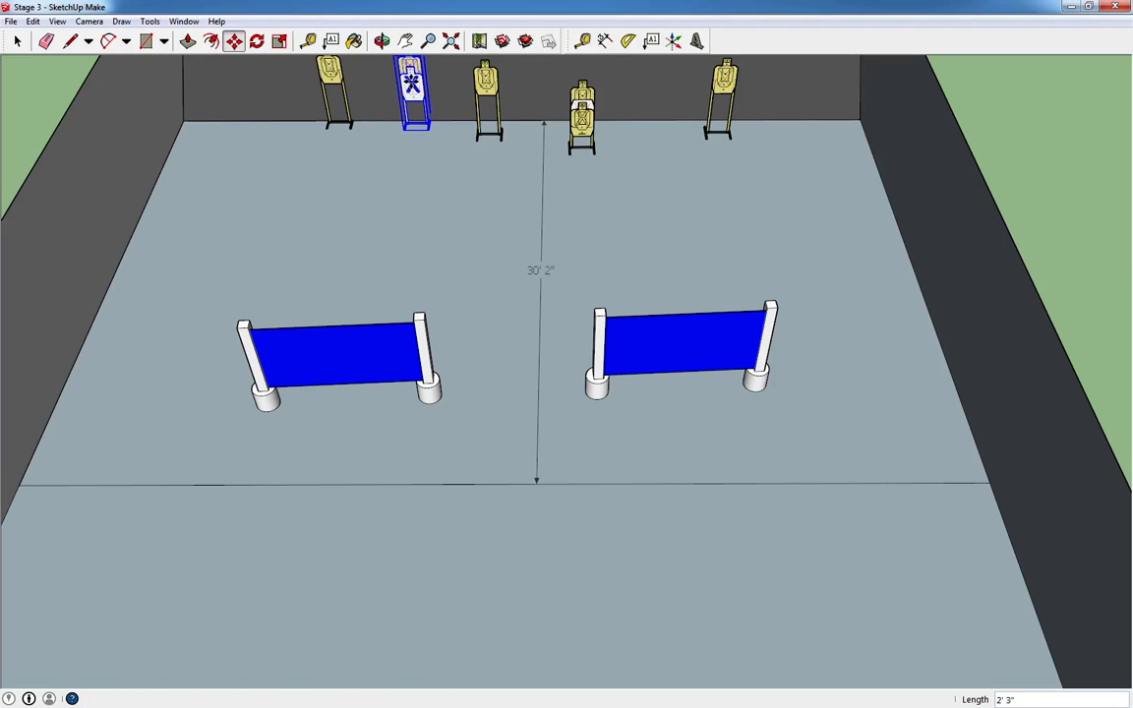
pyautogui.press('space')
pyautogui.click(488, 91)
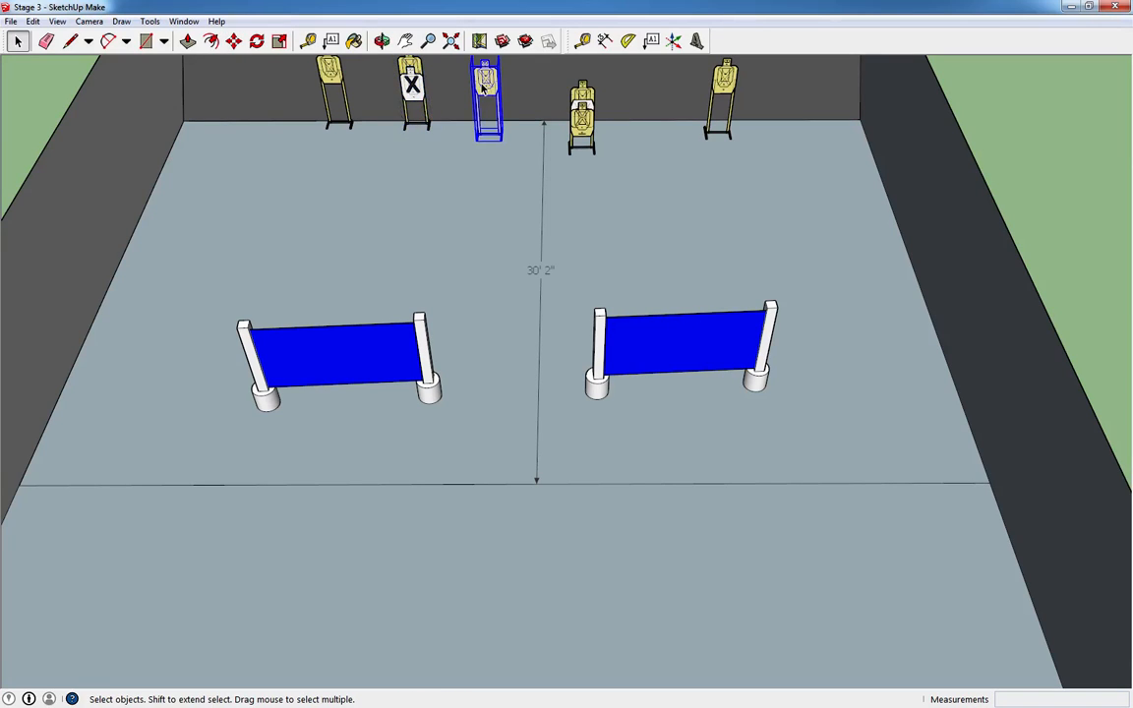
pyautogui.press('m')
pyautogui.moveTo(485, 83); pyautogui.dragTo(486, 71)
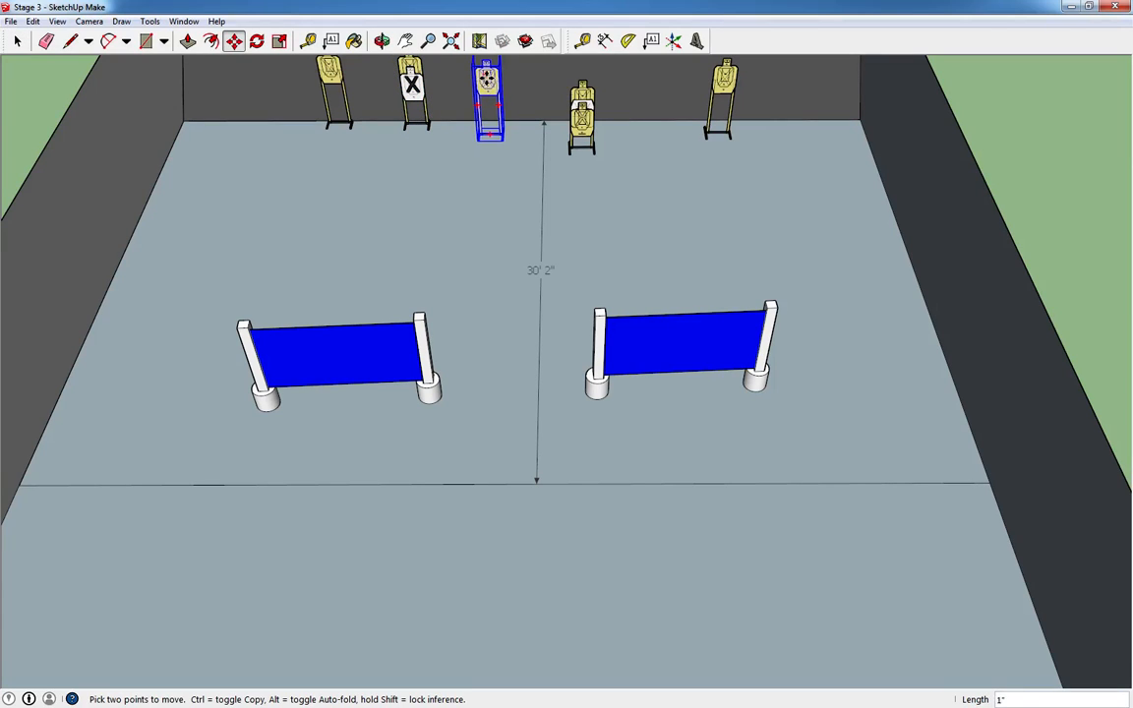
# Move the stacked target and the far right single target back against the back wall, in line with the others.
pyautogui.press('space')
pyautogui.click(583, 126)
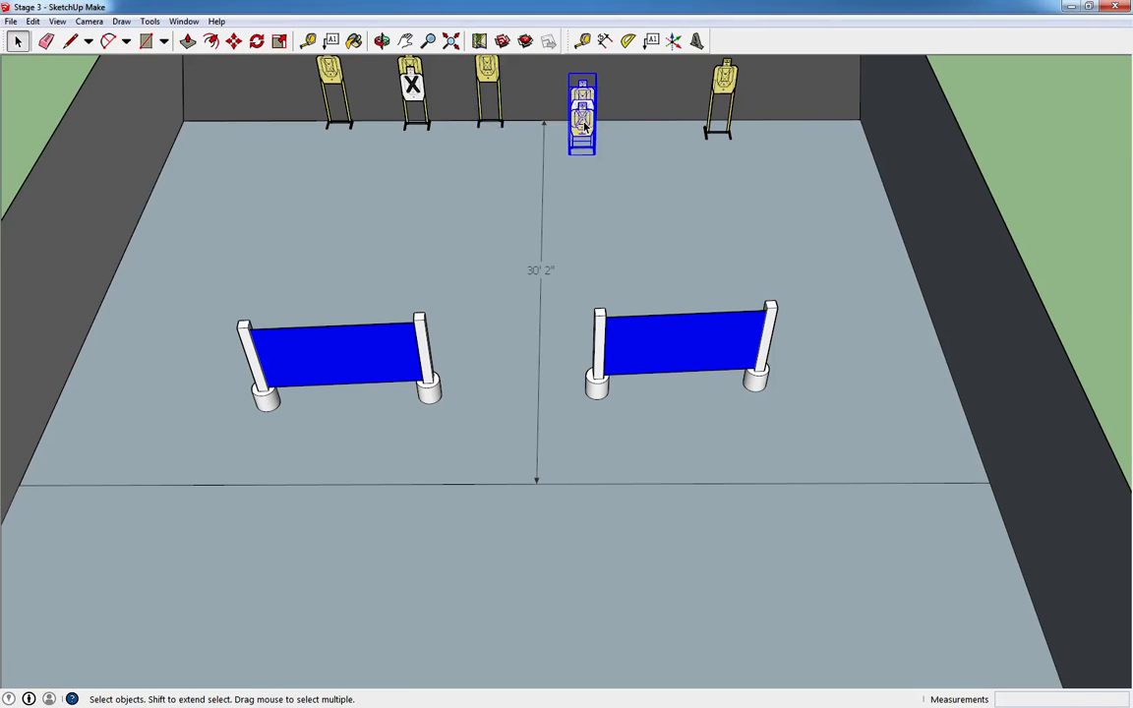
pyautogui.press('m')
pyautogui.moveTo(582, 118); pyautogui.dragTo(581, 95)
pyautogui.press('space')
pyautogui.click(724, 98)
pyautogui.press('m')
pyautogui.moveTo(725, 78); pyautogui.dragTo(725, 67)
# Copy the single standing X no-shoot from the USPSA model into Stage 3, placing it between the two blue walls.
pyautogui.moveTo(567, 235); pyautogui.dragTo(579, 69, button='middle')
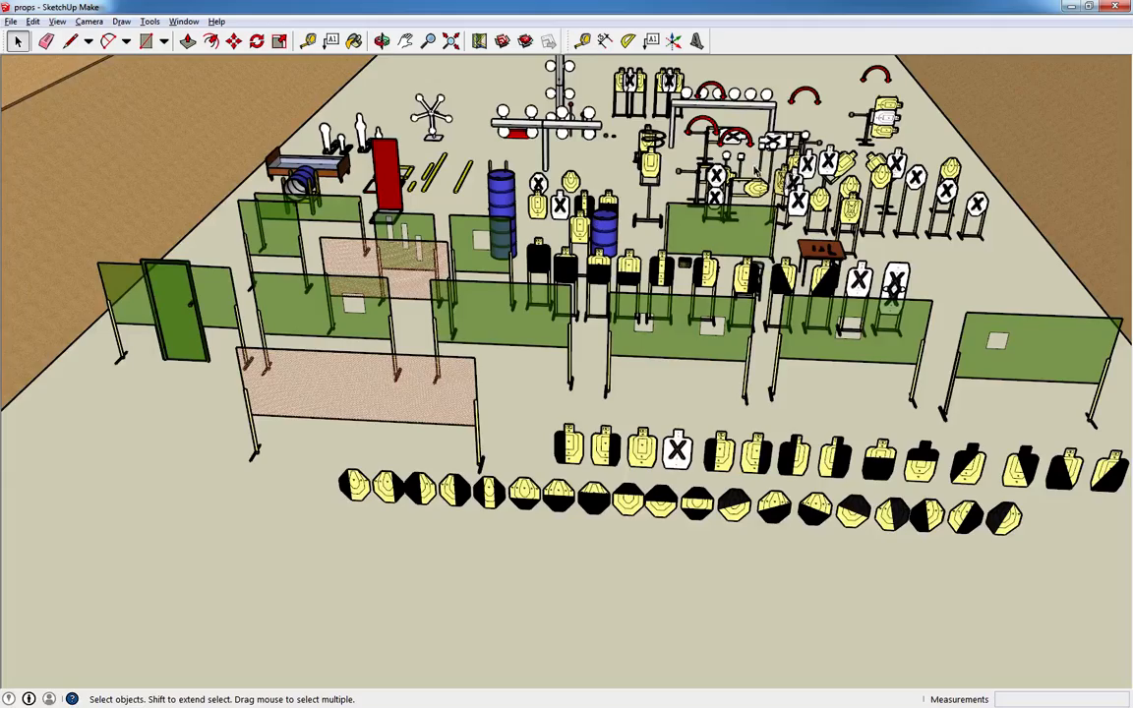
pyautogui.moveTo(758, 168); pyautogui.dragTo(638, 251, button='middle')
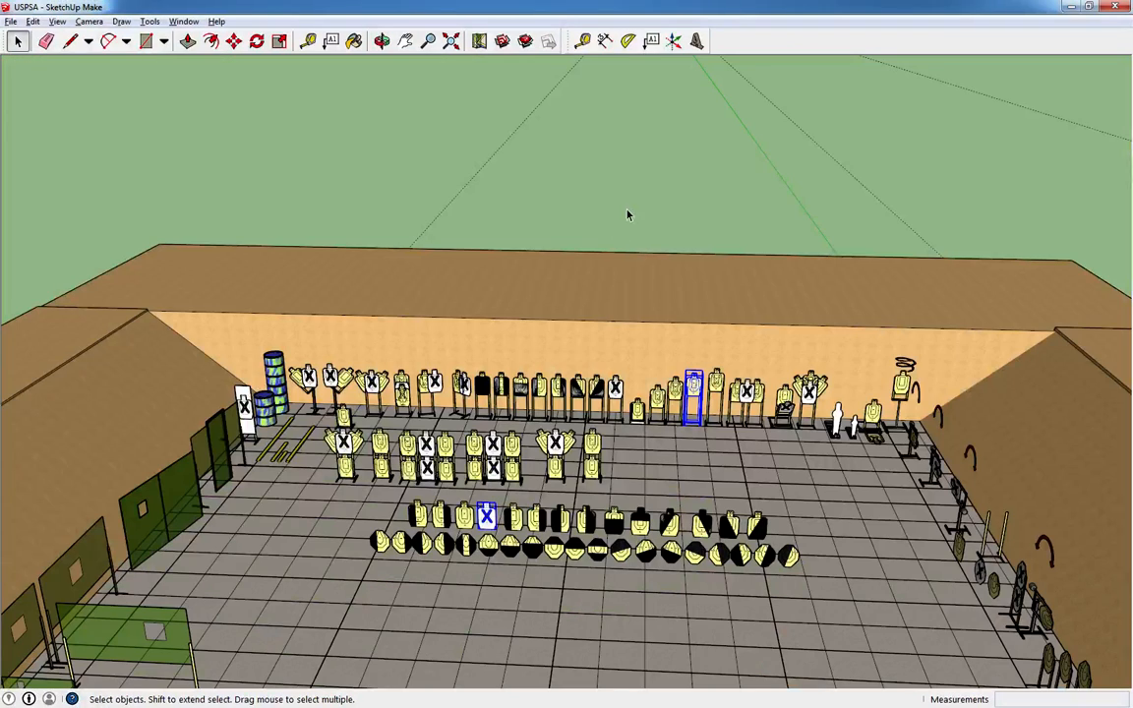
pyautogui.click(616, 389)
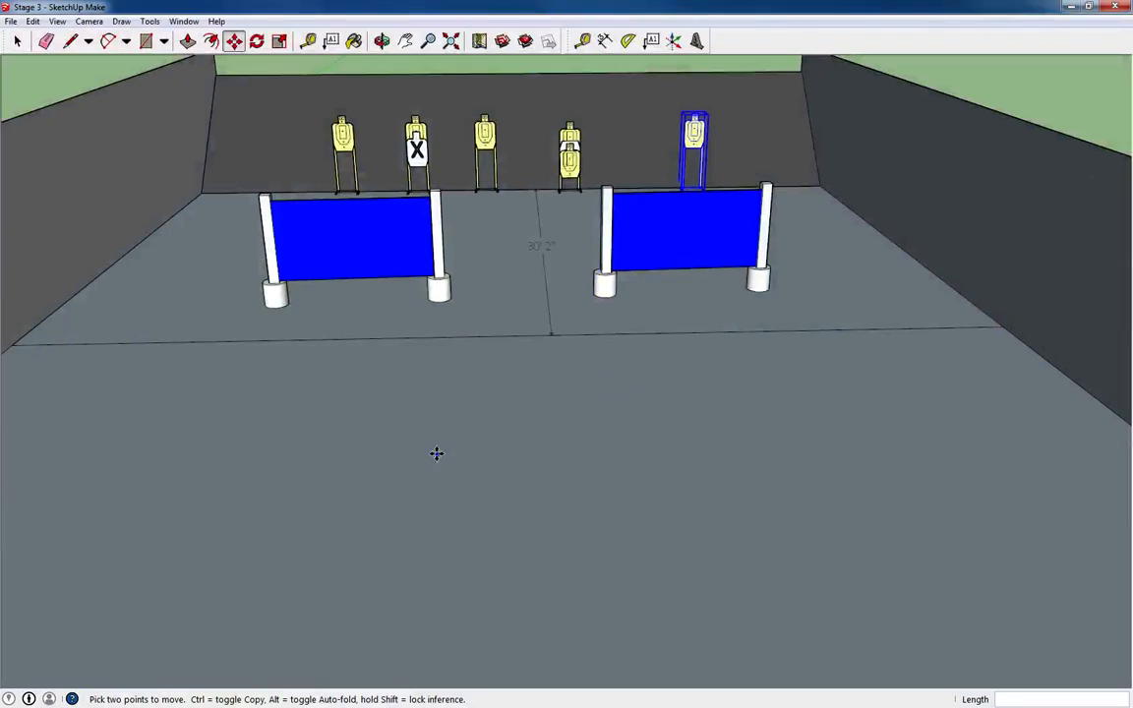
pyautogui.hotkey('ctrl', 'v')
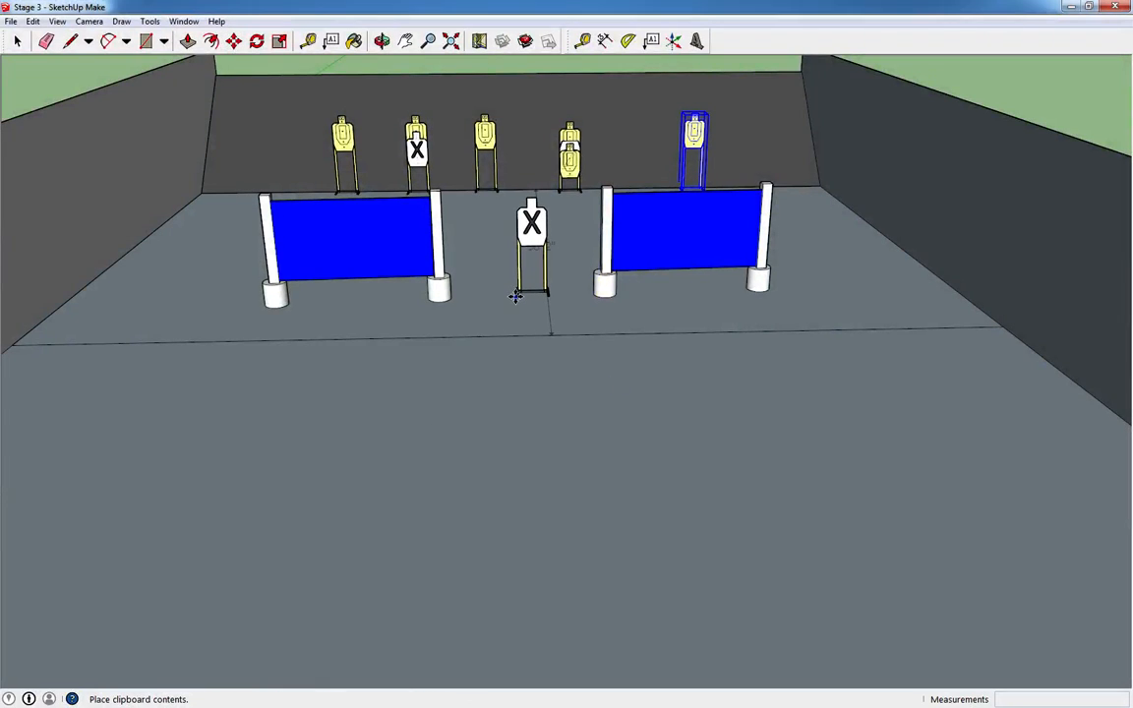
pyautogui.click(512, 292)
# Move the left blue wall slightly right, closer to the X no-shoot between the walls.
pyautogui.moveTo(480, 291); pyautogui.dragTo(362, 291, button='middle')
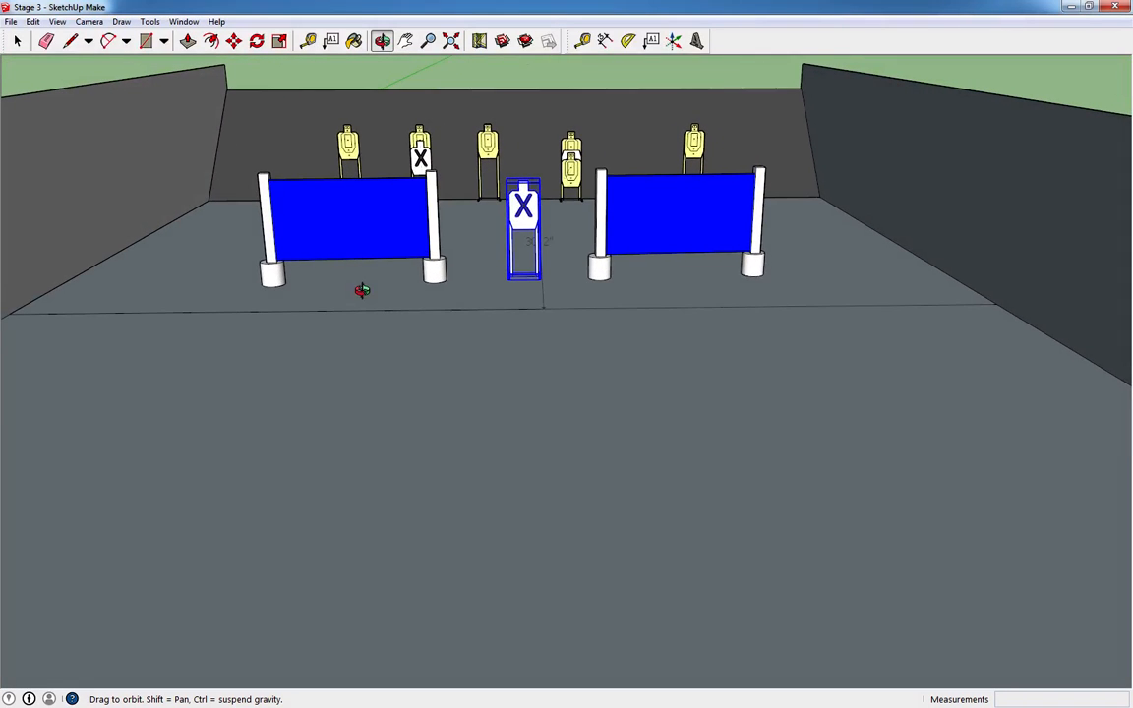
pyautogui.moveTo(434, 195); pyautogui.dragTo(401, 327, button='middle')
pyautogui.click(401, 327)
pyautogui.keyDown('shift'); pyautogui.click(530, 339); pyautogui.keyUp('shift')
pyautogui.keyDown('shift'); pyautogui.click(632, 331); pyautogui.keyUp('shift')
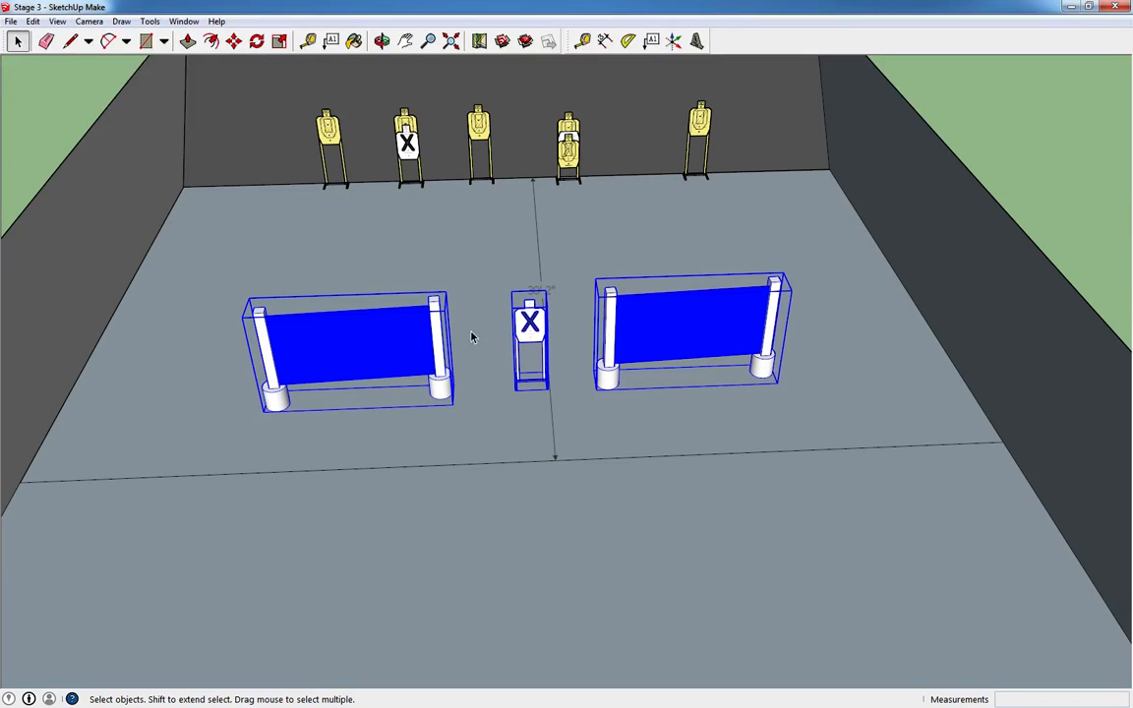
pyautogui.click(411, 342)
pyautogui.press('m')
pyautogui.click(410, 337)
pyautogui.press('space')
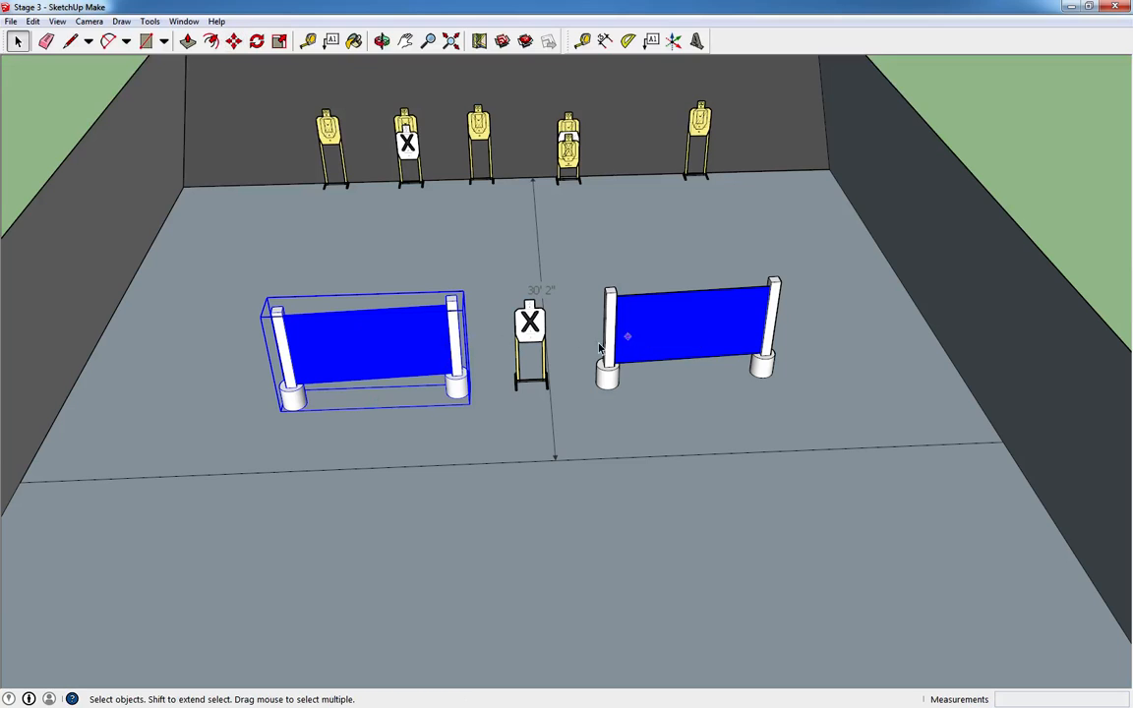
# Dimension the distance from the bay's back right corner to the right blue wall's outer base, placing the dimension beside that wall.
pyautogui.moveTo(476, 393); pyautogui.dragTo(487, 408, button='middle')
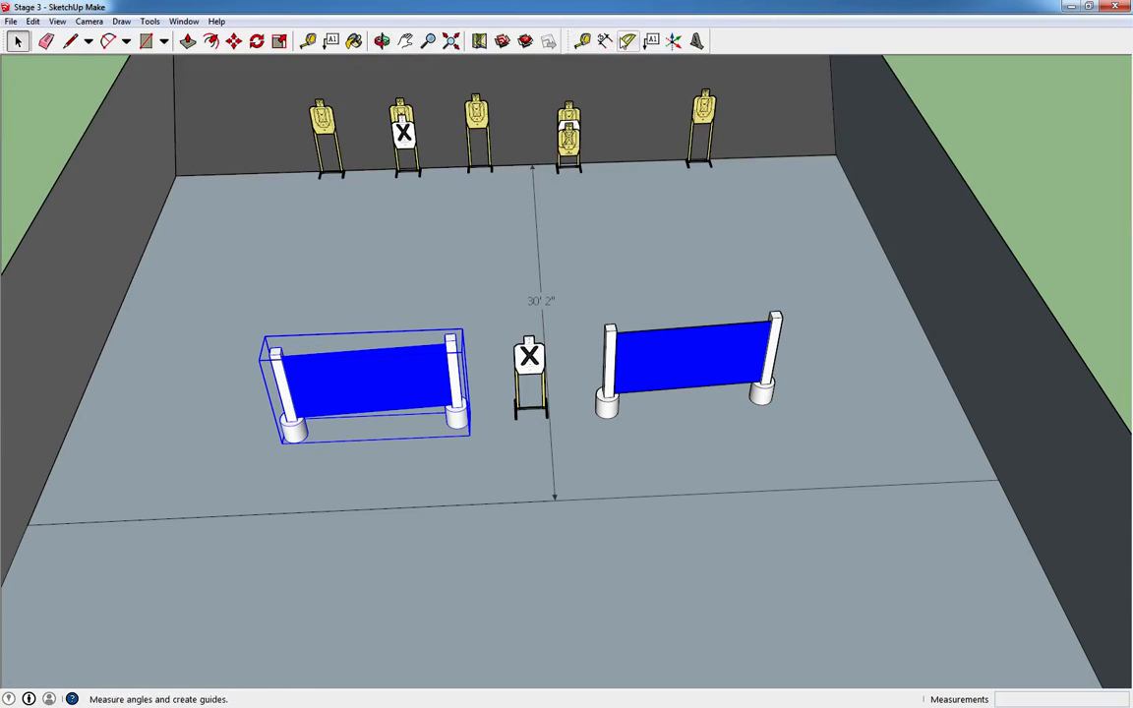
pyautogui.click(604, 49)
pyautogui.click(838, 159)
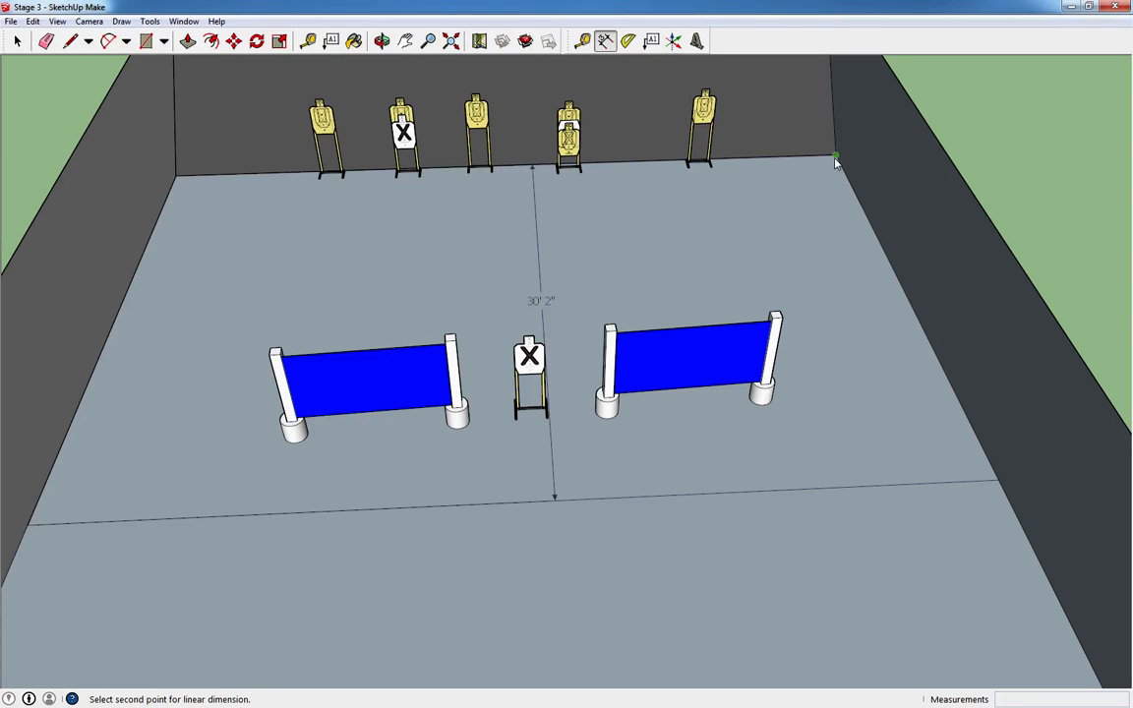
pyautogui.click(772, 402)
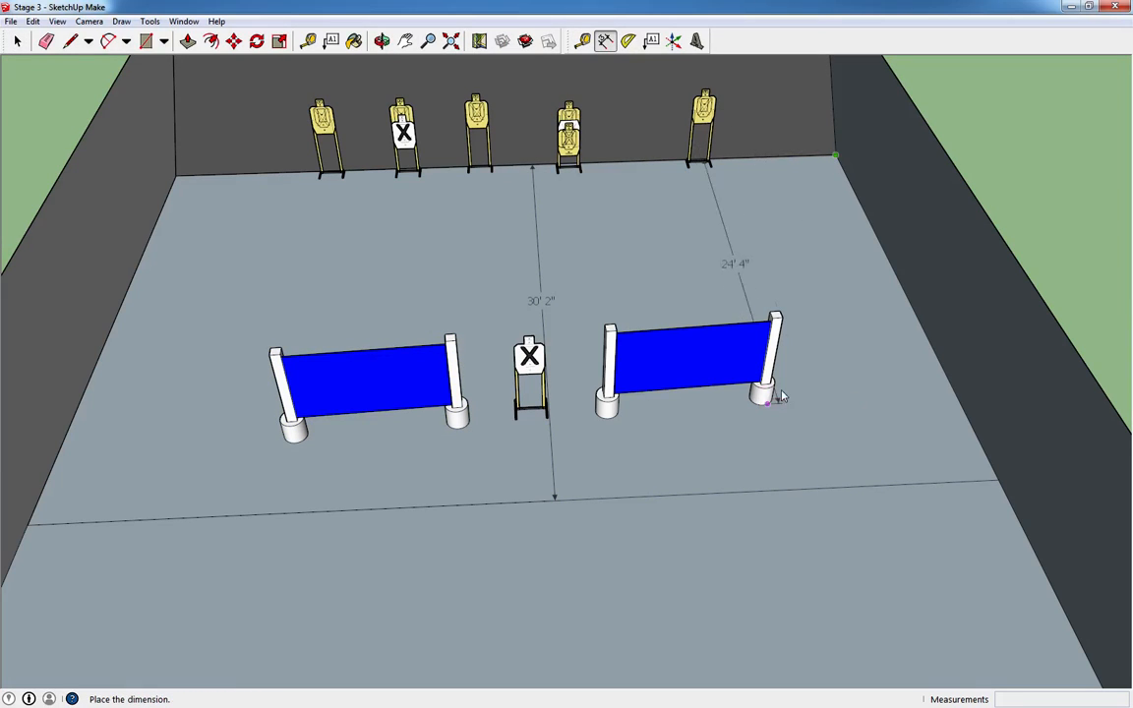
pyautogui.click(824, 384)
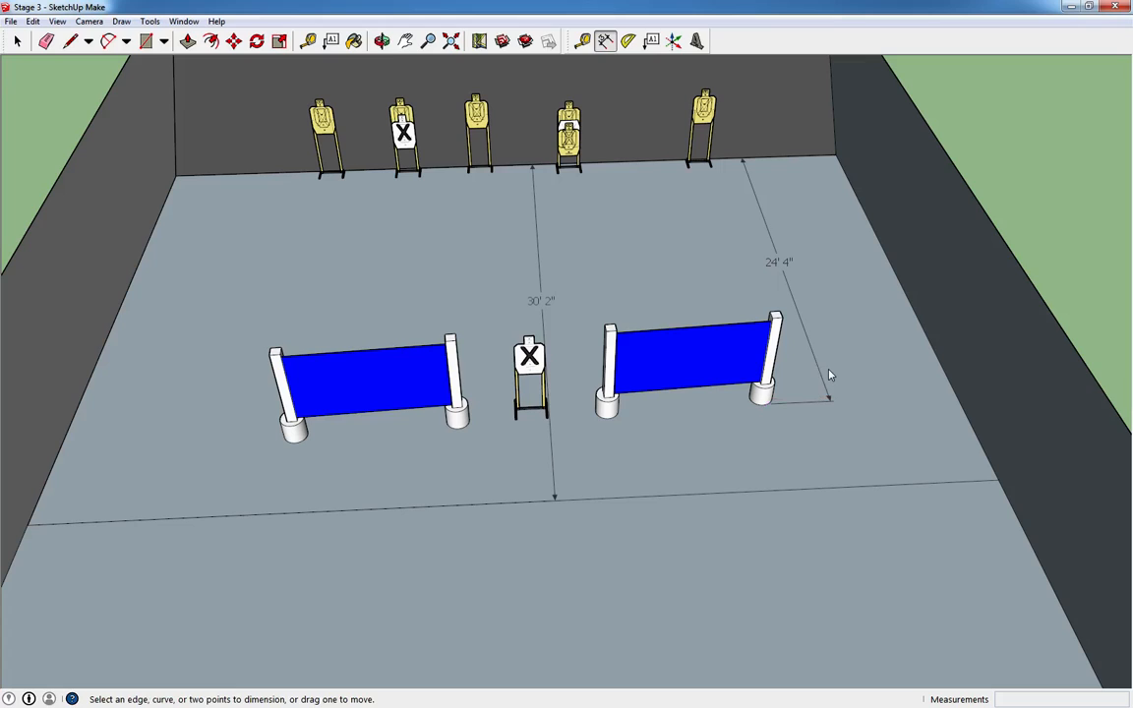
# Move both blue walls and the X no-shoot together toward the back wall until the right wall's dimension is 24'.
pyautogui.press('space')
pyautogui.click(339, 393)
pyautogui.keyDown('shift'); pyautogui.click(536, 366); pyautogui.keyUp('shift')
pyautogui.keyDown('shift'); pyautogui.click(669, 366); pyautogui.keyUp('shift')
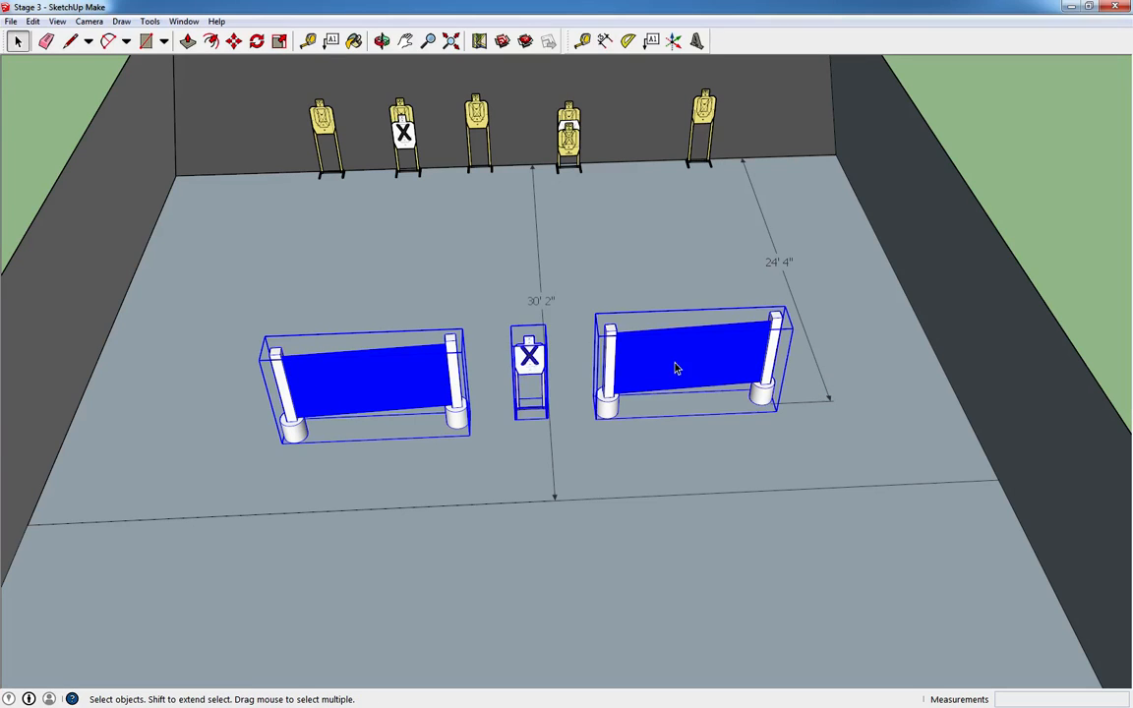
pyautogui.press('m')
pyautogui.click(670, 366)
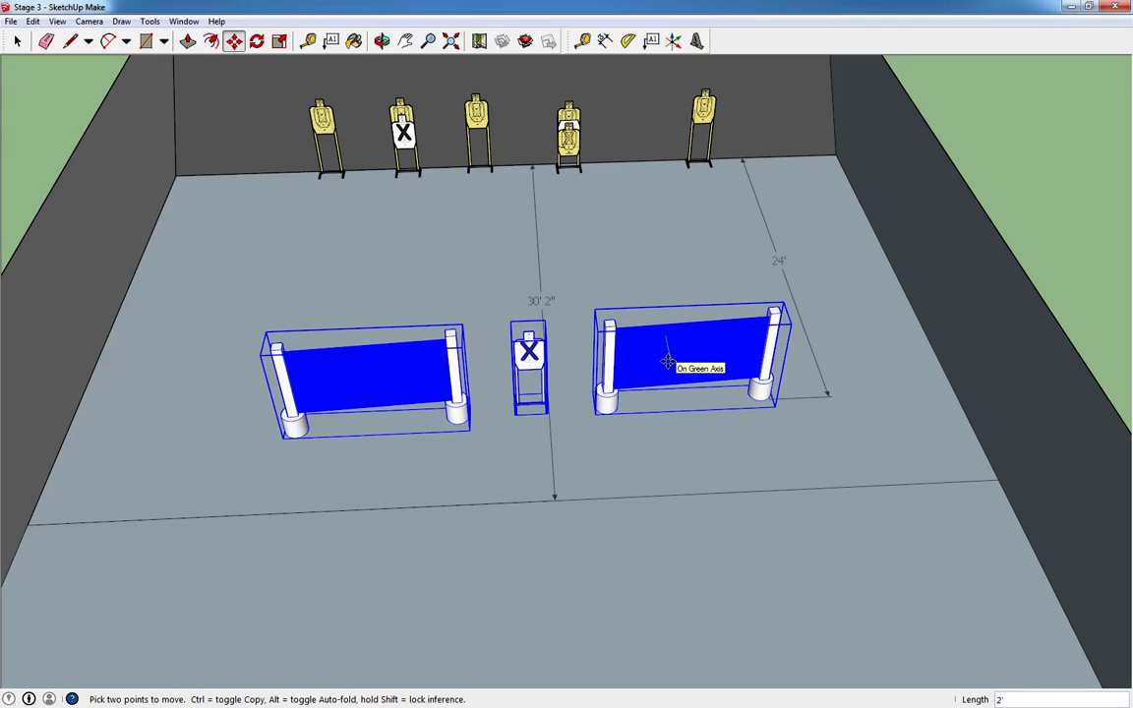
pyautogui.click(668, 362)
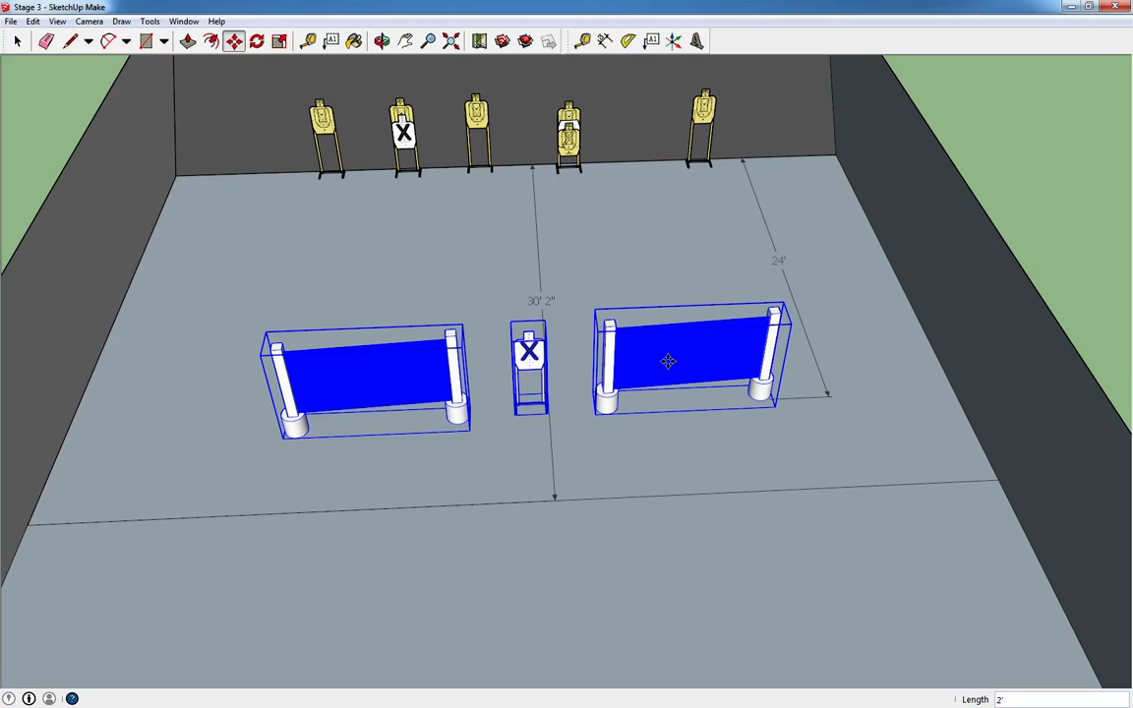
# Copy a short yellow fault line from the props model and place two in Stage 3, in front of the floor line near its ends.
pyautogui.moveTo(531, 320); pyautogui.dragTo(529, 205, button='middle')
pyautogui.moveTo(529, 254); pyautogui.dragTo(508, 341, button='middle')
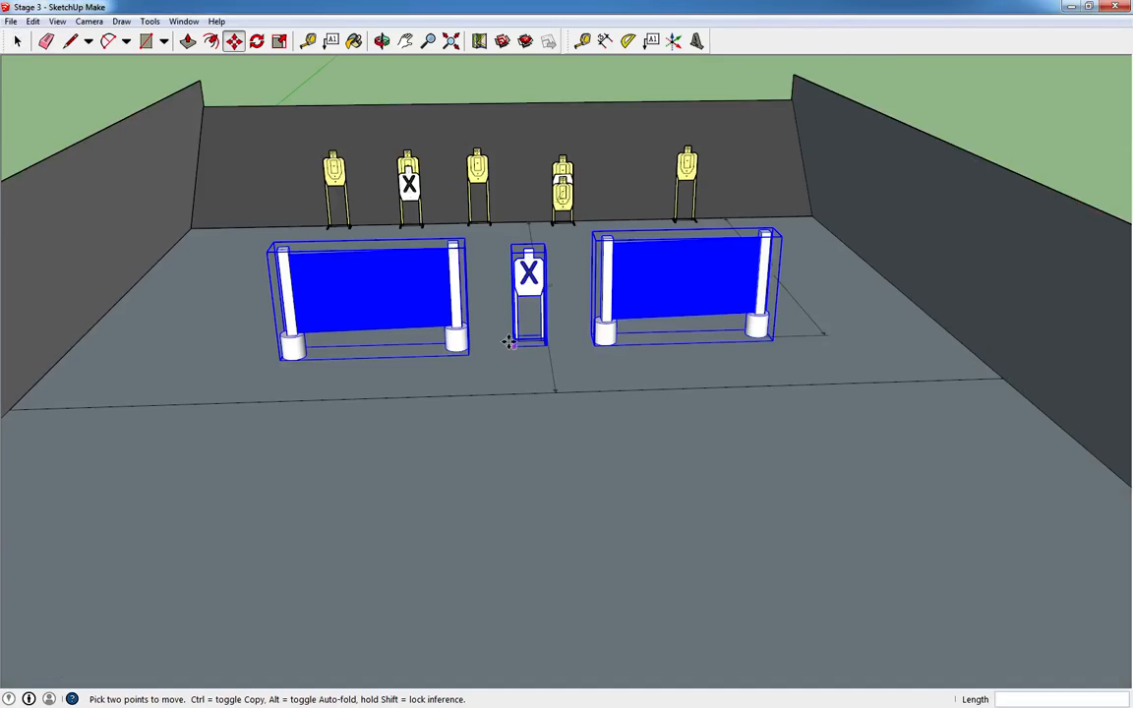
pyautogui.moveTo(509, 342); pyautogui.dragTo(509, 241, button='middle')
pyautogui.moveTo(433, 263); pyautogui.dragTo(463, 283, button='middle')
pyautogui.moveTo(473, 240)
pyautogui.mouseDown(button='middle')
pyautogui.moveTo(472, 228)
pyautogui.moveTo(460, 243)
pyautogui.mouseUp(button='middle')
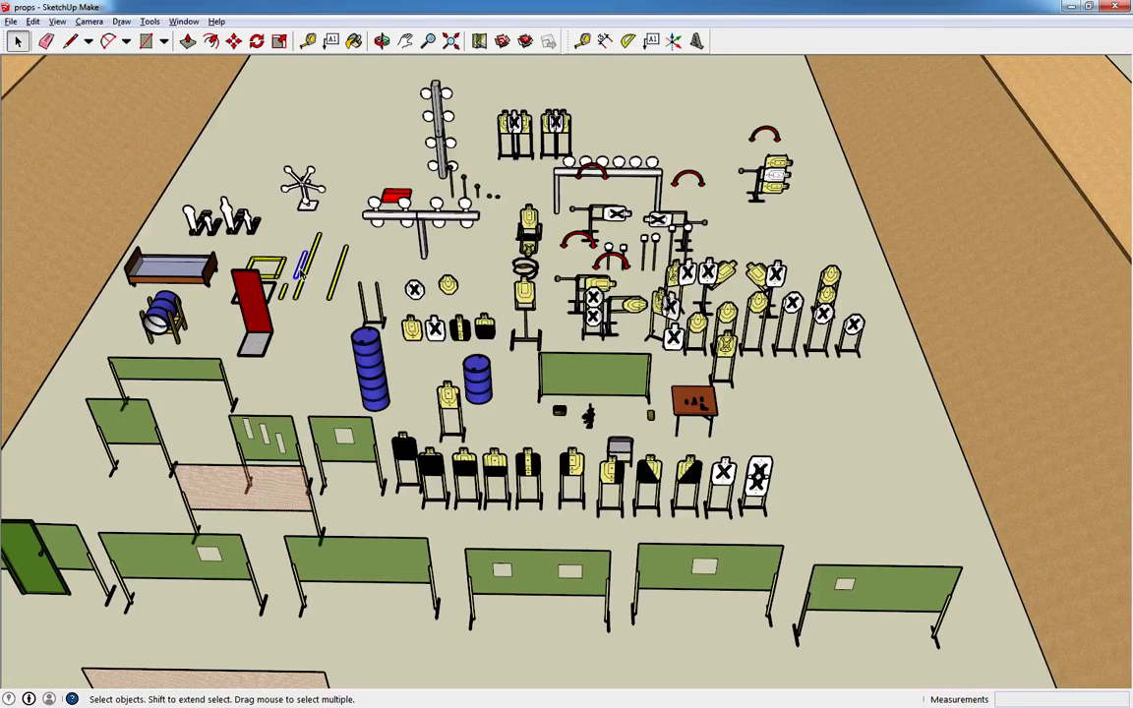
pyautogui.hotkey('alt', 'Tab')
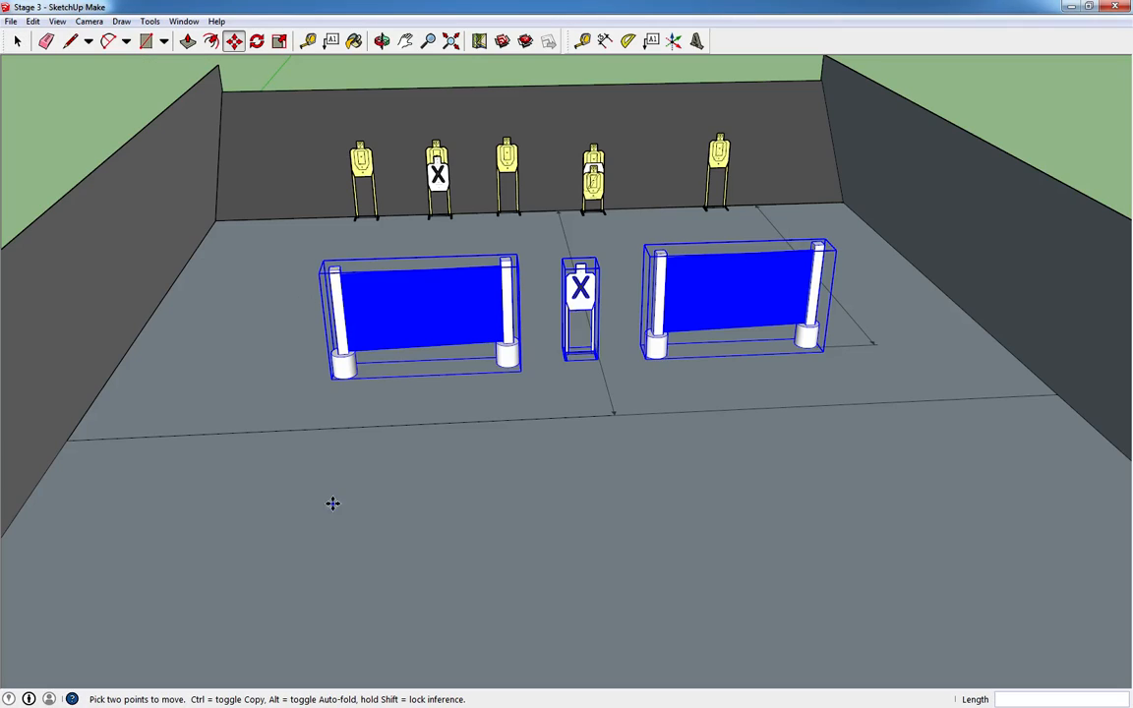
pyautogui.hotkey('ctrl', 'v')
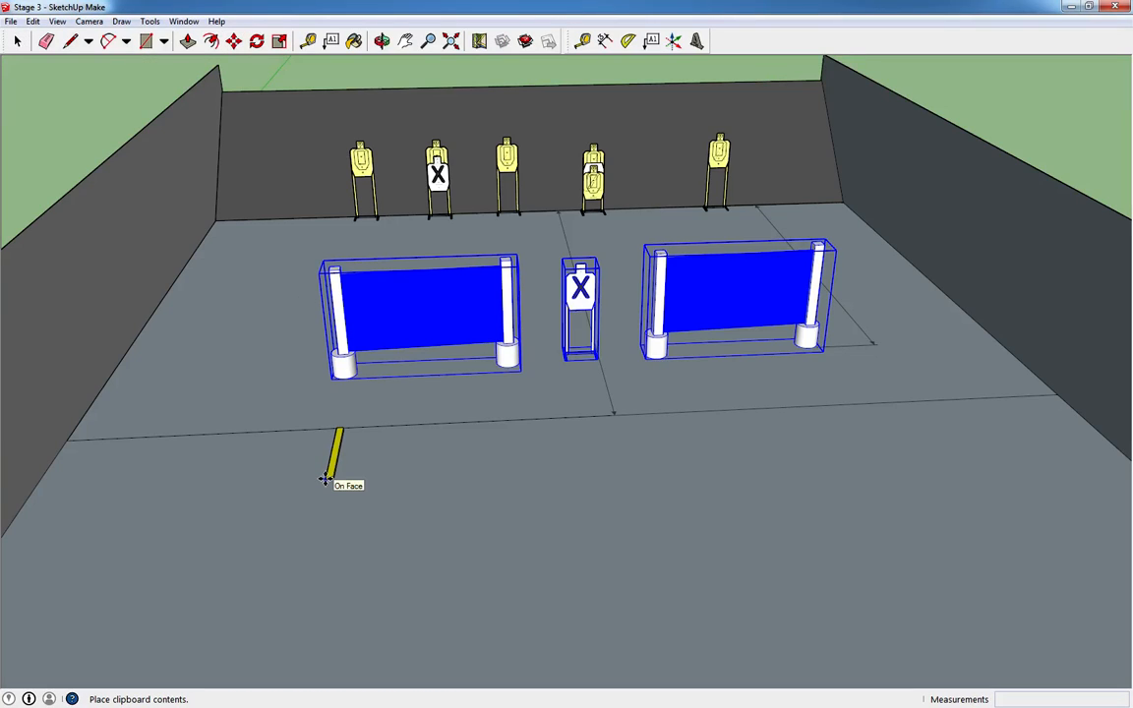
pyautogui.click(326, 479)
pyautogui.hotkey('ctrl', 'v')
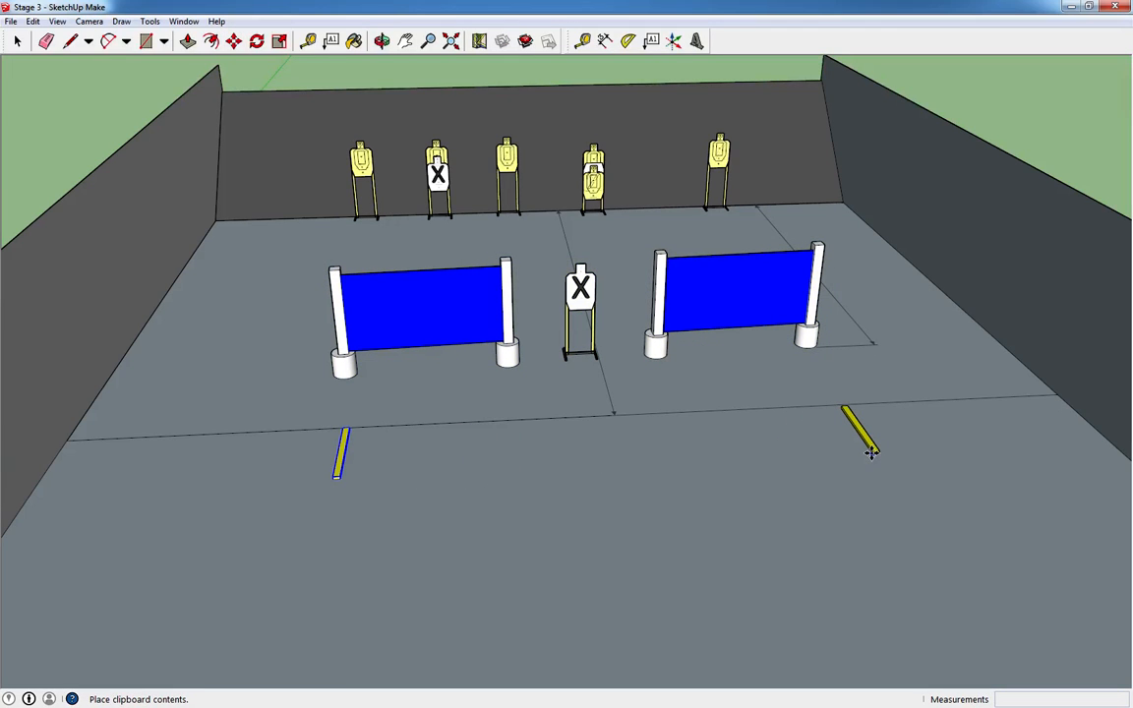
pyautogui.click(871, 451)
# Open the stacked target group at the back wall for editing.
pyautogui.scroll(-3, 655, 504)
pyautogui.moveTo(634, 498); pyautogui.dragTo(589, 549, button='middle')
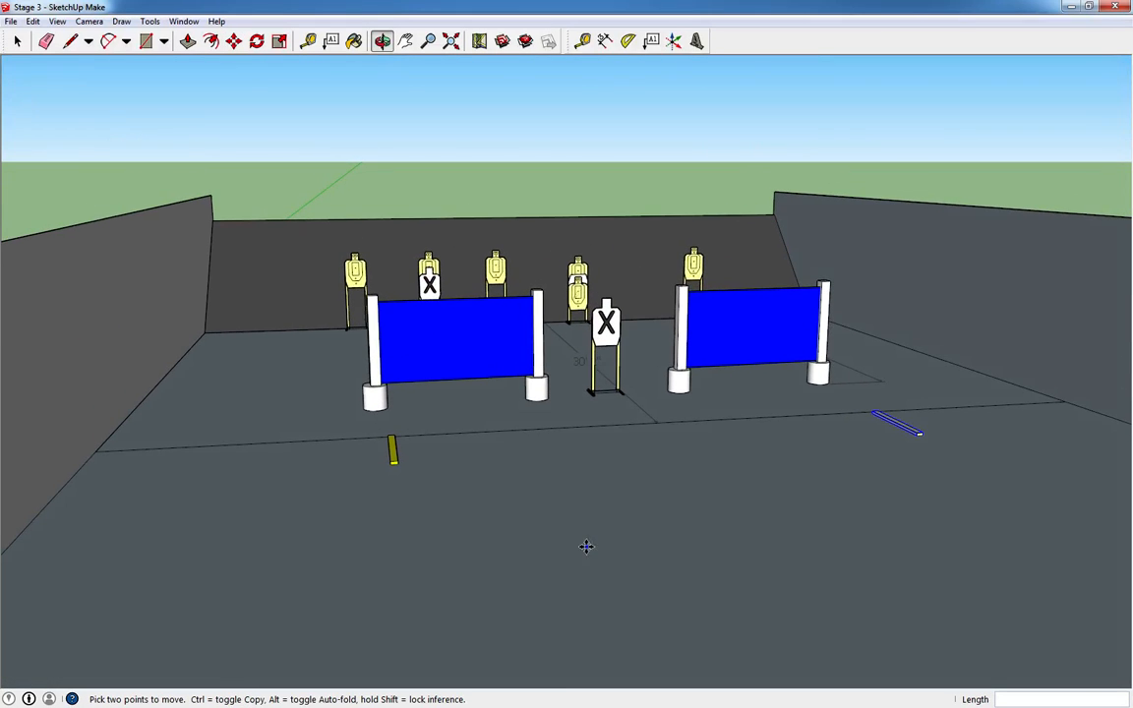
pyautogui.scroll(5, 493, 521)
pyautogui.moveTo(499, 493); pyautogui.dragTo(566, 438, button='middle')
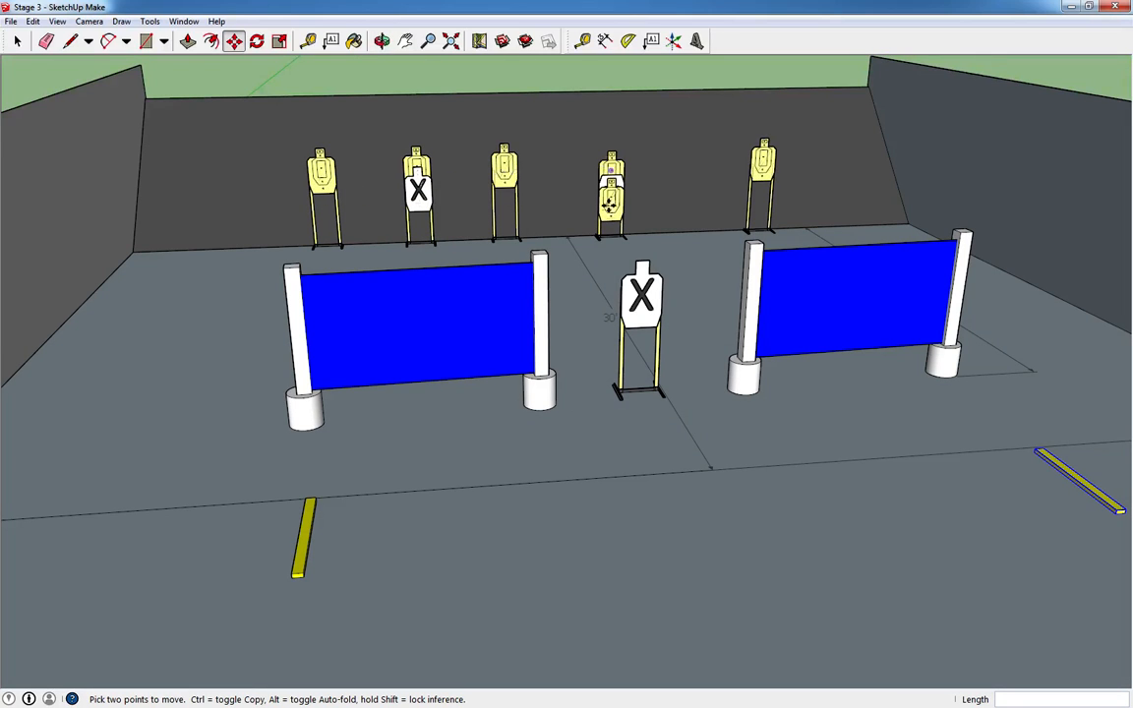
pyautogui.scroll(8, 623, 187)
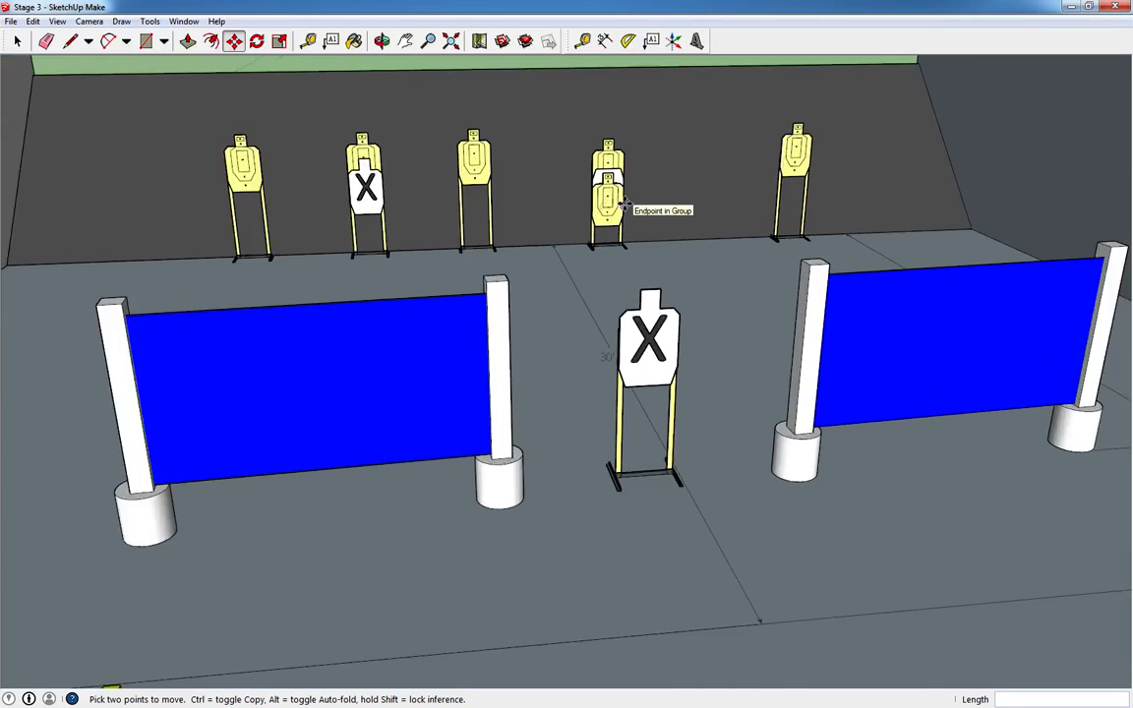
pyautogui.scroll(-2, 649, 167)
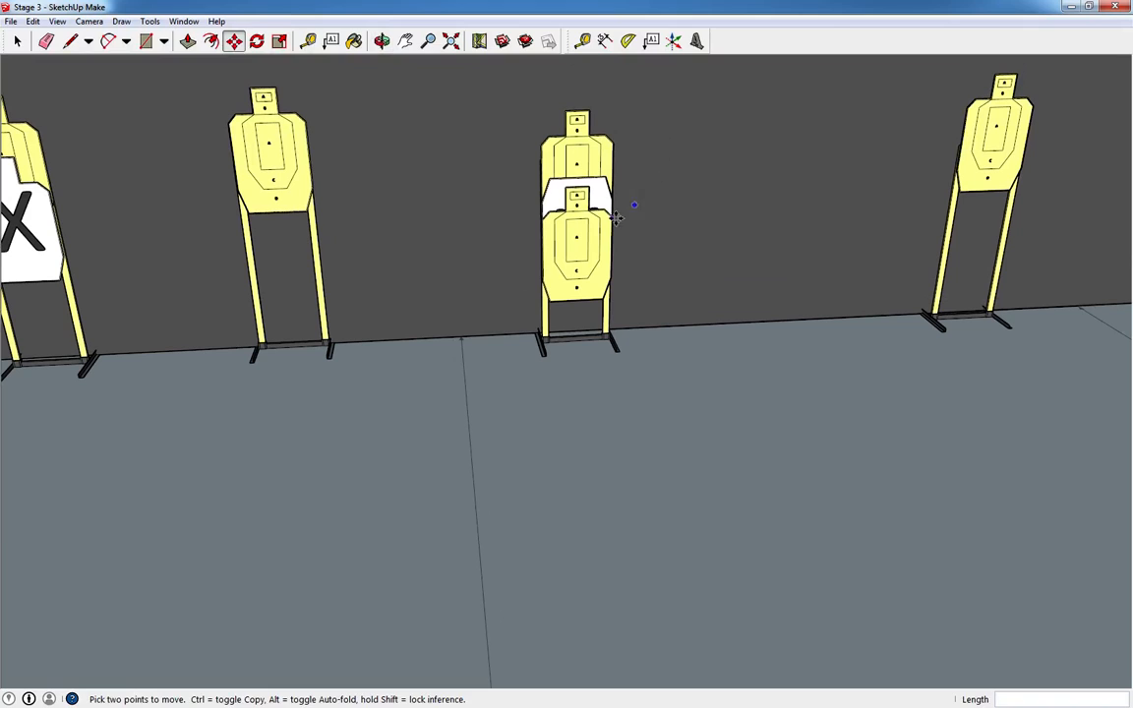
pyautogui.press('space')
pyautogui.click(578, 241)
pyautogui.rightClick(568, 218)
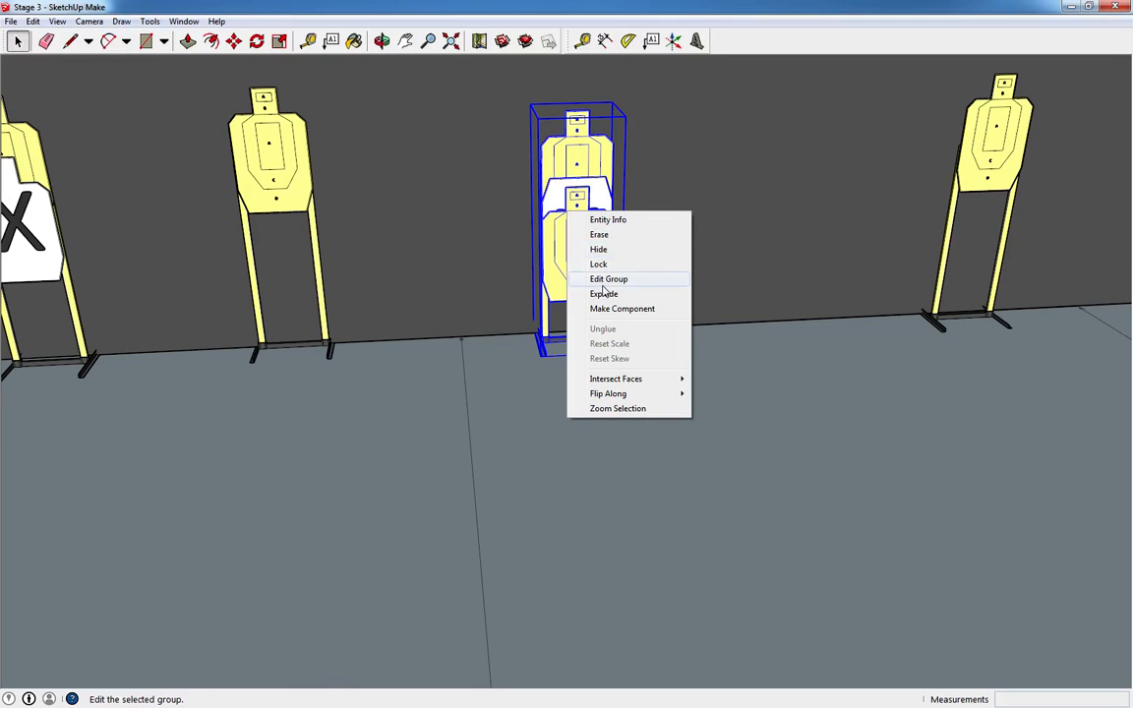
pyautogui.click(608, 279)
# Open the white no-shoot inside the stacked target group for editing.
pyautogui.click(564, 200)
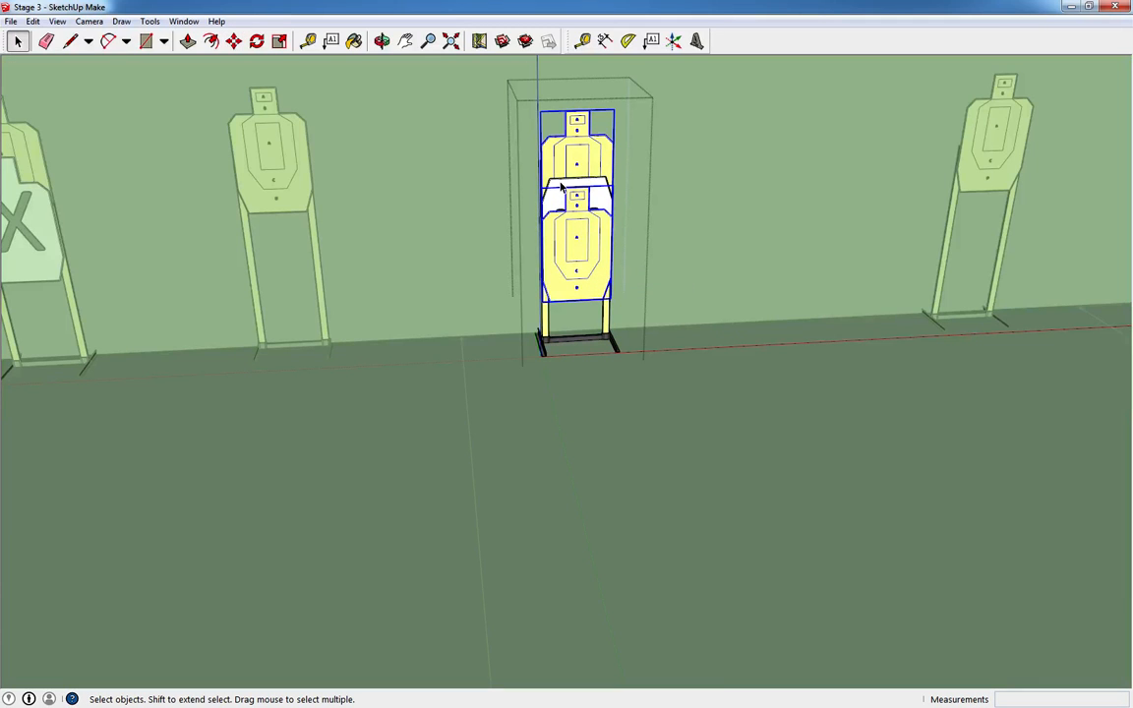
pyautogui.keyDown('shift'); pyautogui.click(591, 152); pyautogui.keyUp('shift')
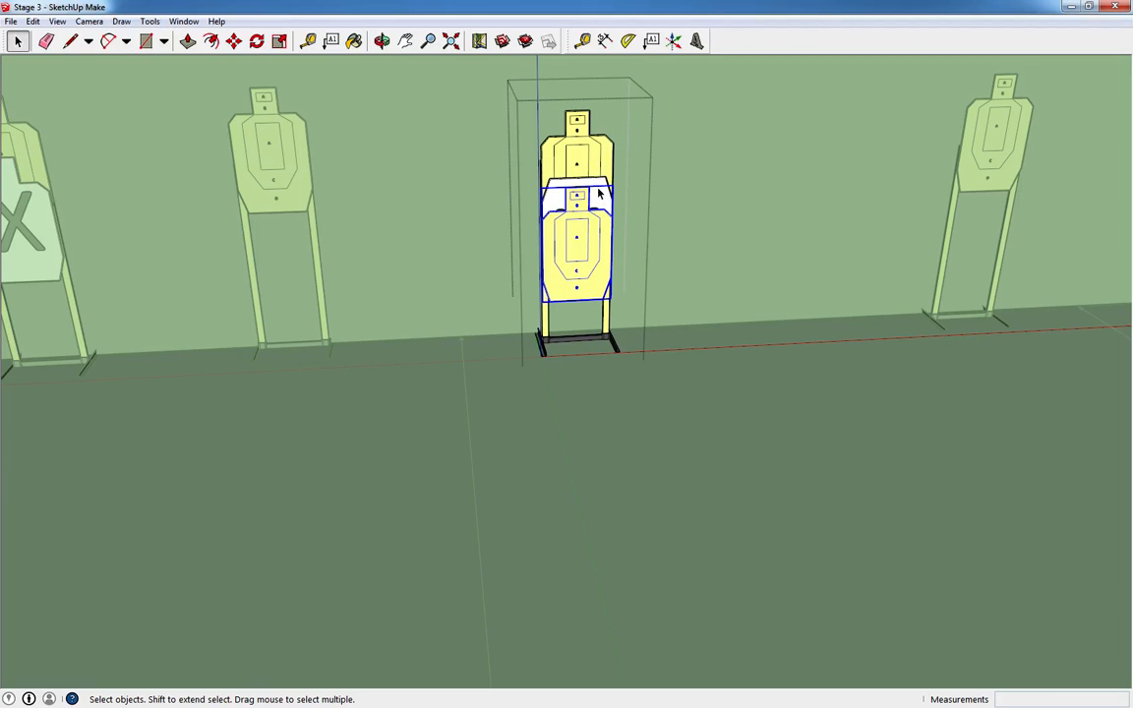
pyautogui.rightClick(597, 159)
pyautogui.click(640, 227)
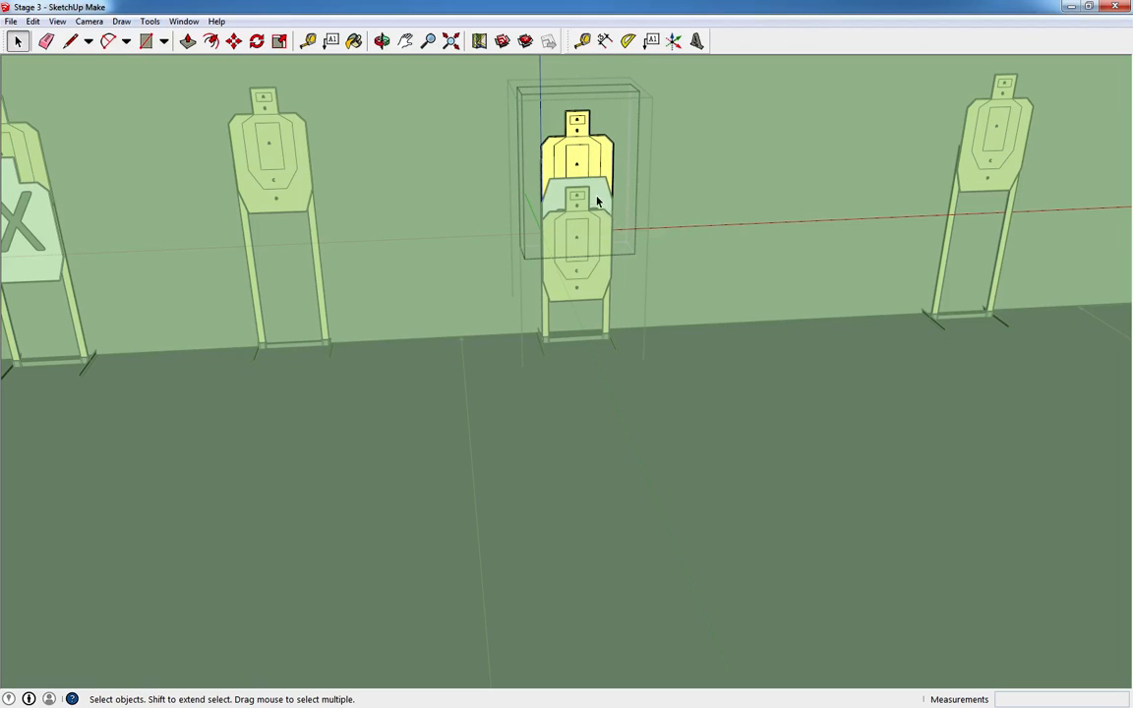
pyautogui.click(596, 199)
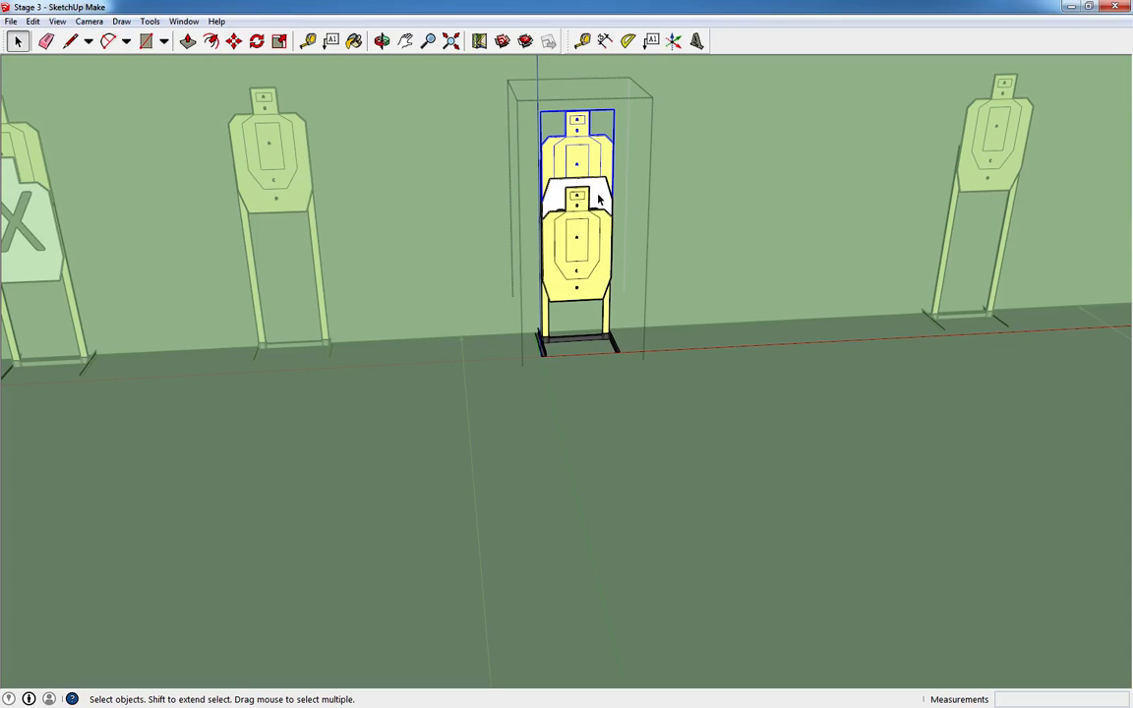
pyautogui.moveTo(590, 136); pyautogui.dragTo(576, 232, button='middle')
pyautogui.click(574, 196)
pyautogui.doubleClick(573, 202)
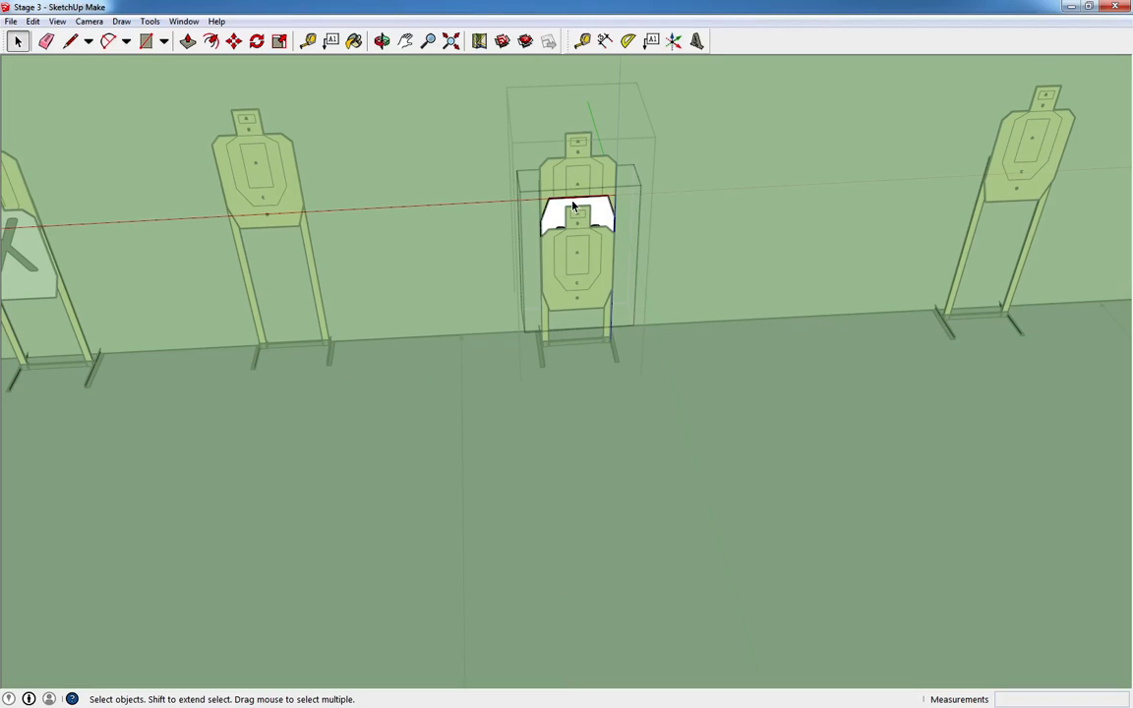
pyautogui.press('Escape')
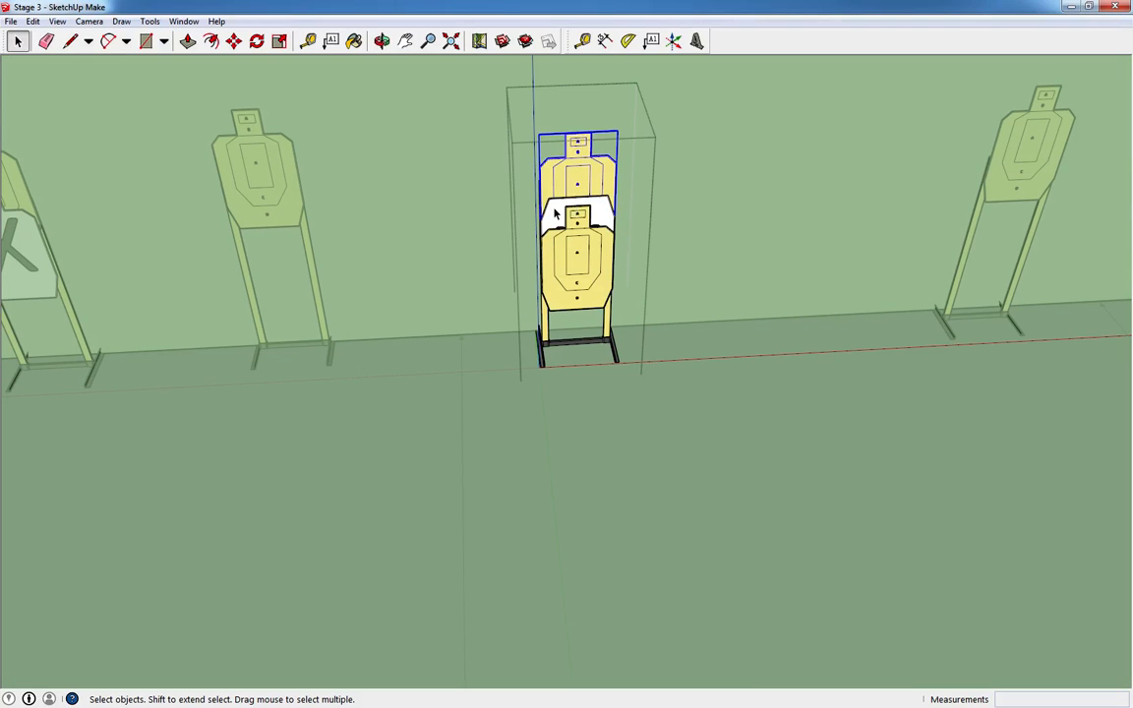
pyautogui.doubleClick(555, 223)
pyautogui.press('Escape')
pyautogui.doubleClick(586, 204)
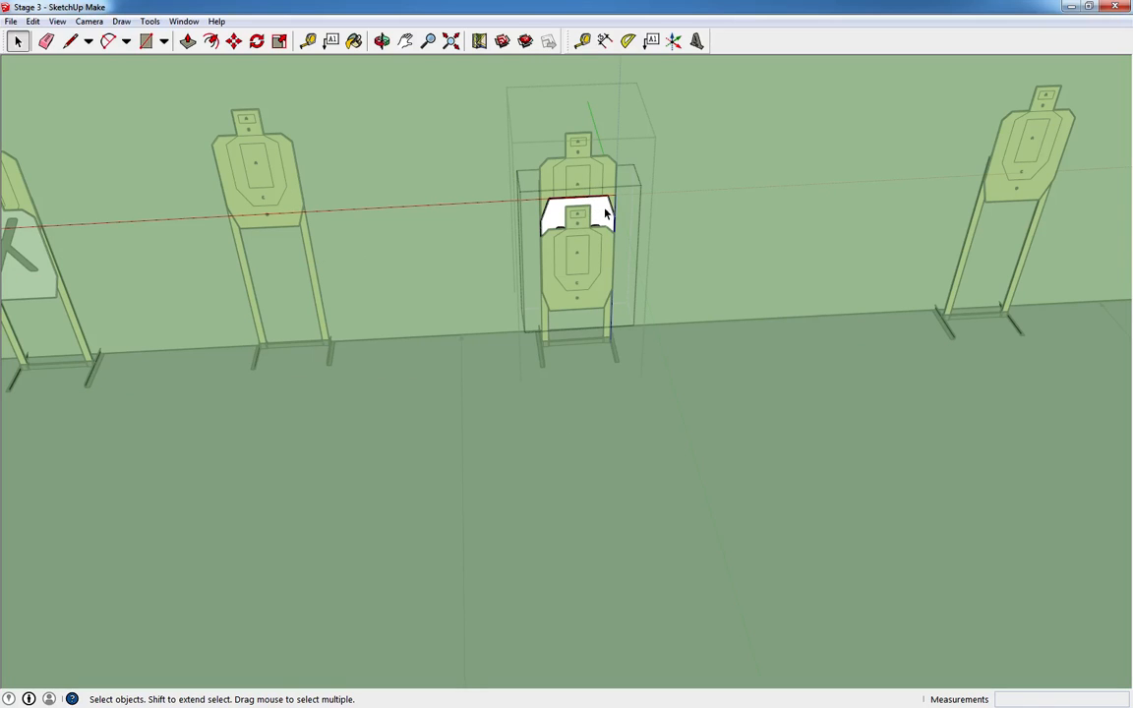
# Try to raise the no-shoot's white face by 3" within the stacked target group.
pyautogui.press('m')
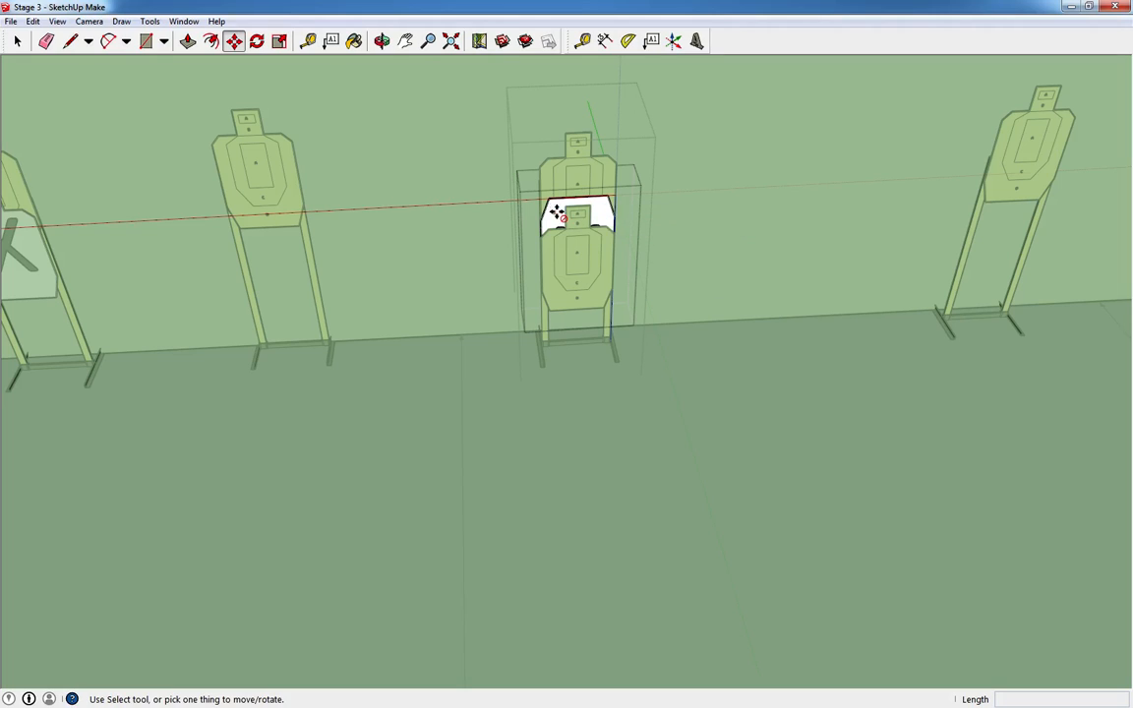
pyautogui.press('space')
pyautogui.click(558, 220)
pyautogui.press('m')
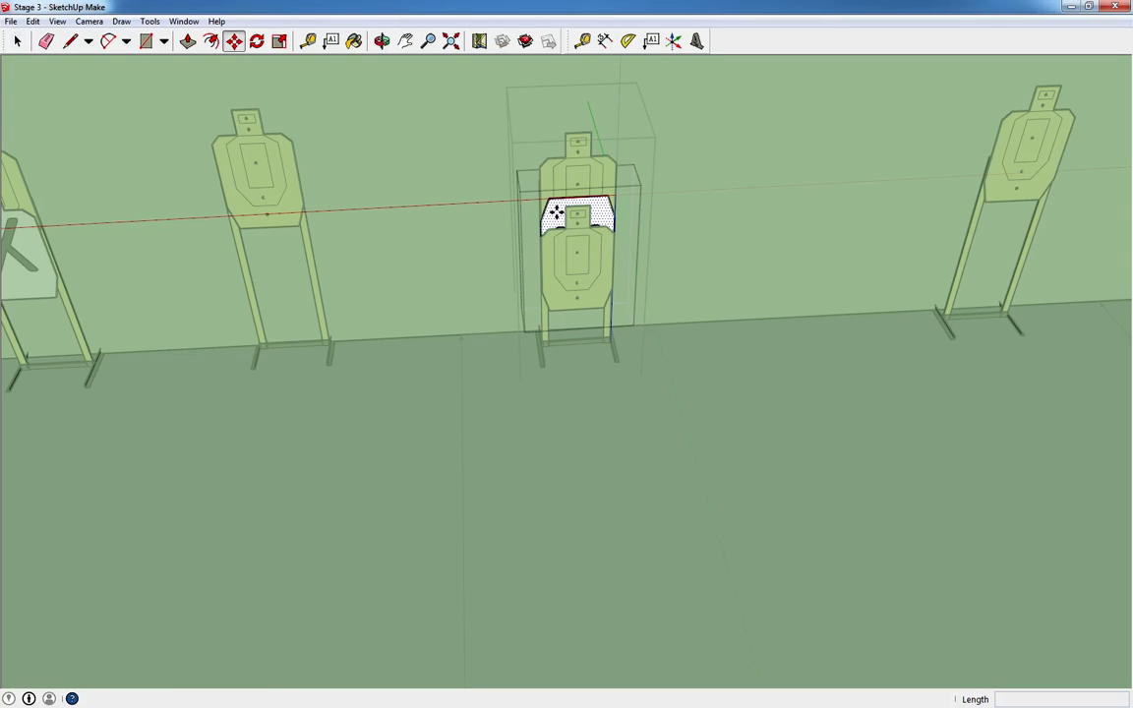
pyautogui.click(557, 220)
pyautogui.click(557, 203)
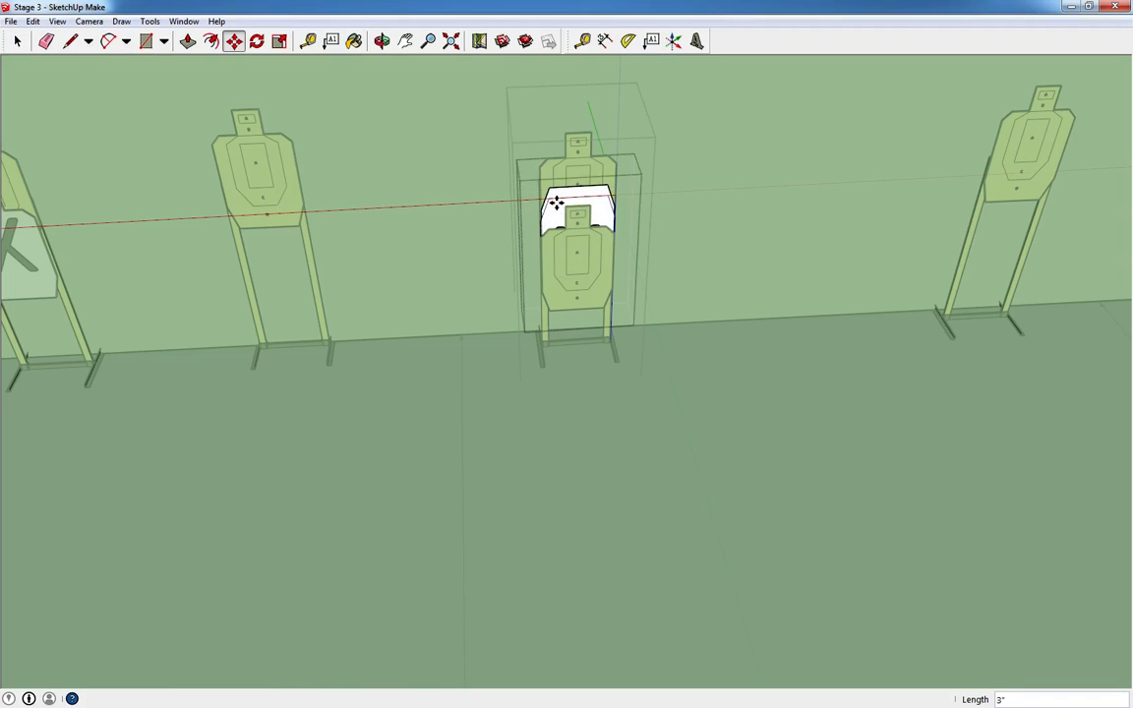
pyautogui.press('space')
pyautogui.press('m')
pyautogui.click(577, 239)
pyautogui.press('space')
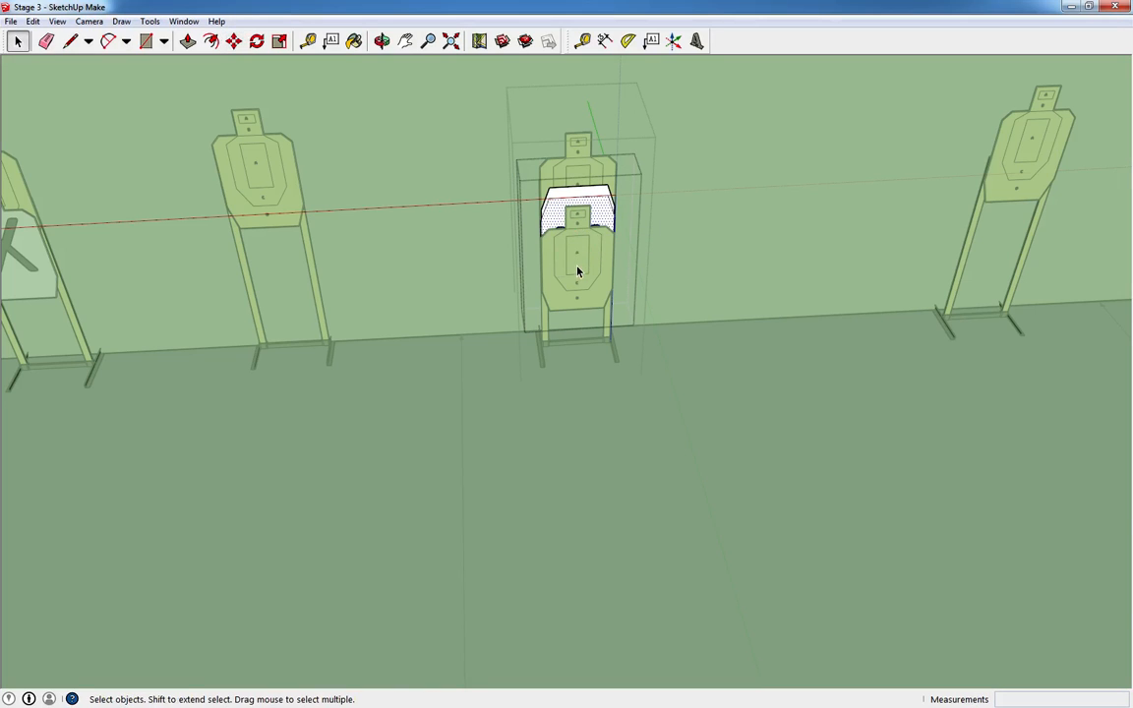
# Try to move the no-shoot's white face sideways out of the stack.
pyautogui.press('m')
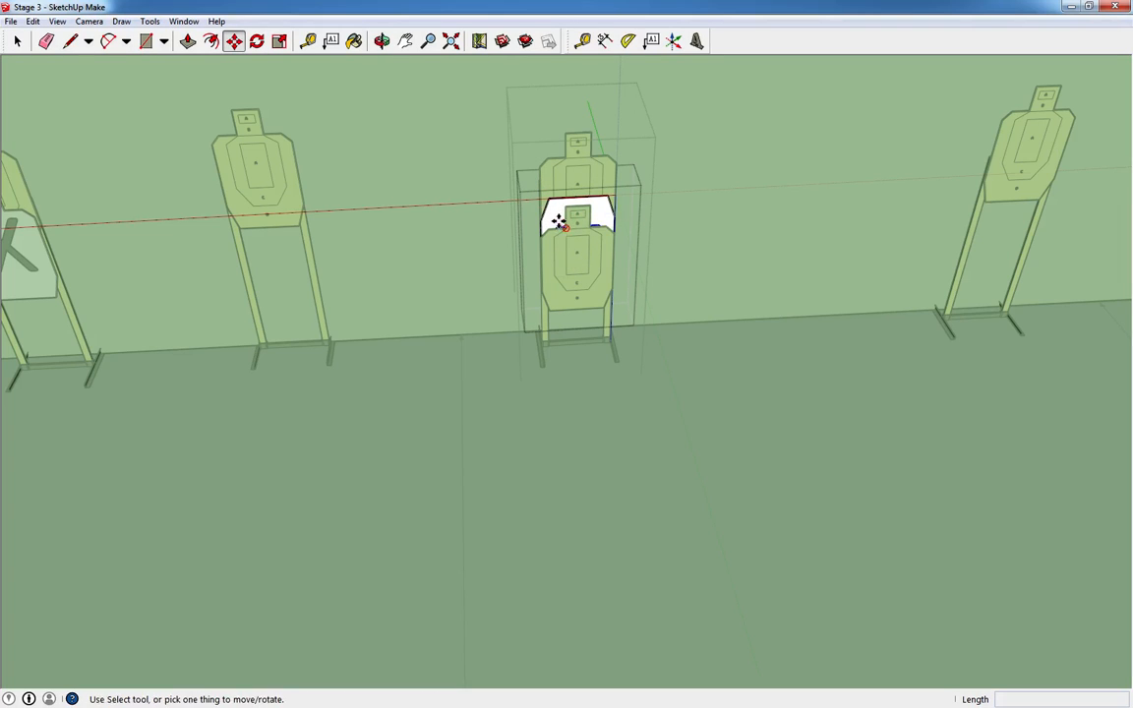
pyautogui.press('space')
pyautogui.click(558, 226)
pyautogui.press('m')
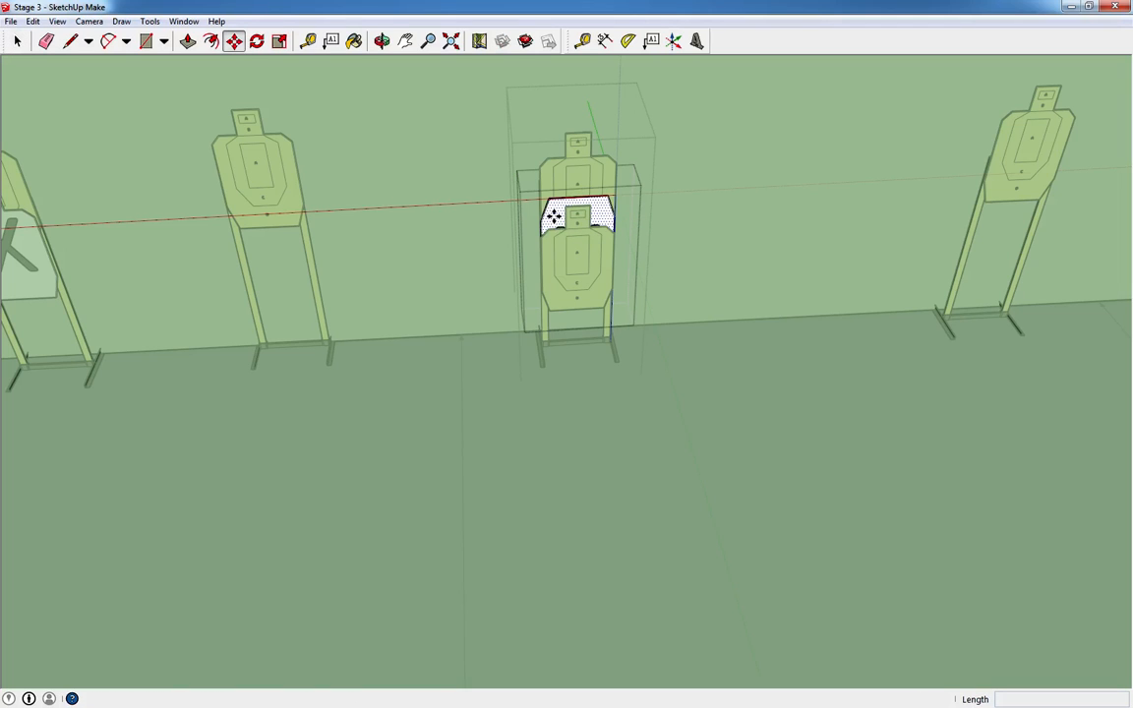
pyautogui.click(558, 226)
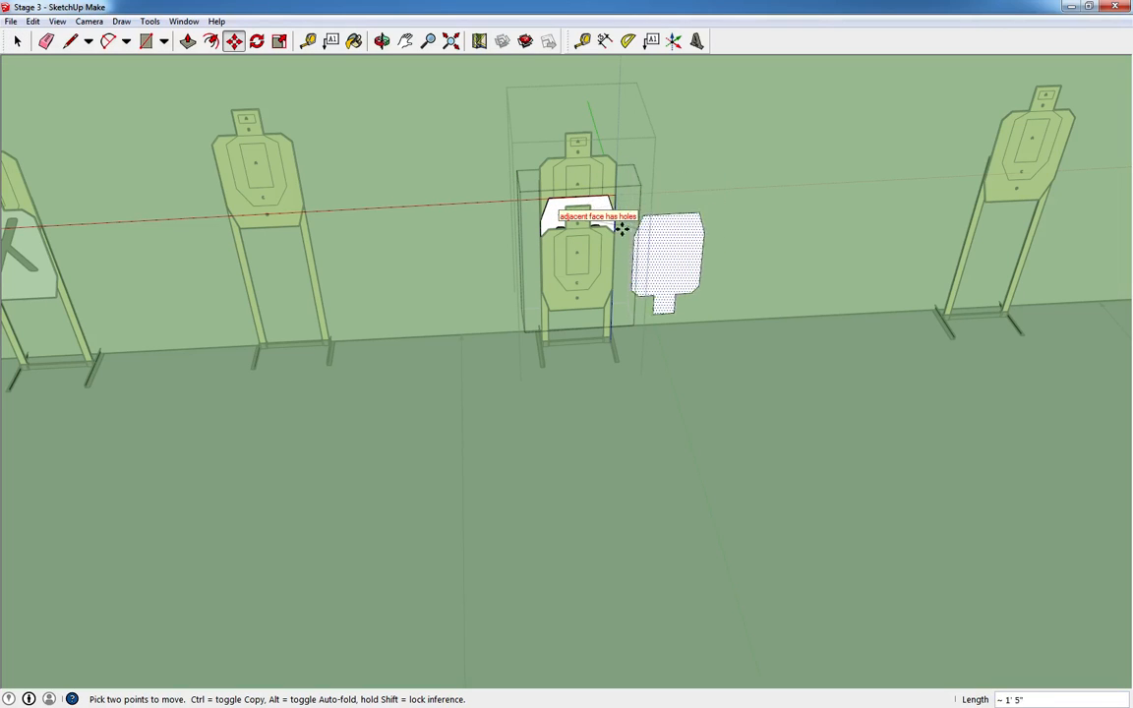
pyautogui.press('Escape')
pyautogui.press('Escape')
# Close the editing of the no-shoot and of the stacked target group.
pyautogui.rightClick(614, 273)
pyautogui.click(733, 262)
pyautogui.press('space')
pyautogui.click(699, 305)
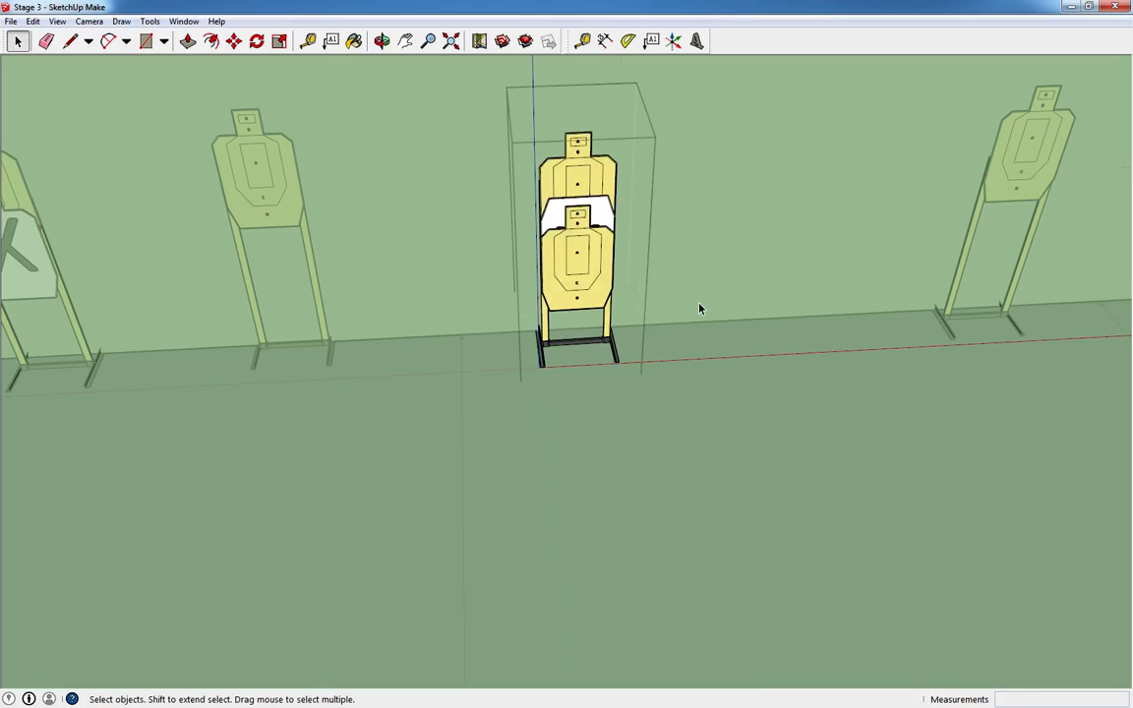
pyautogui.scroll(-3, 613, 309)
pyautogui.moveTo(685, 411); pyautogui.dragTo(663, 210, button='middle')
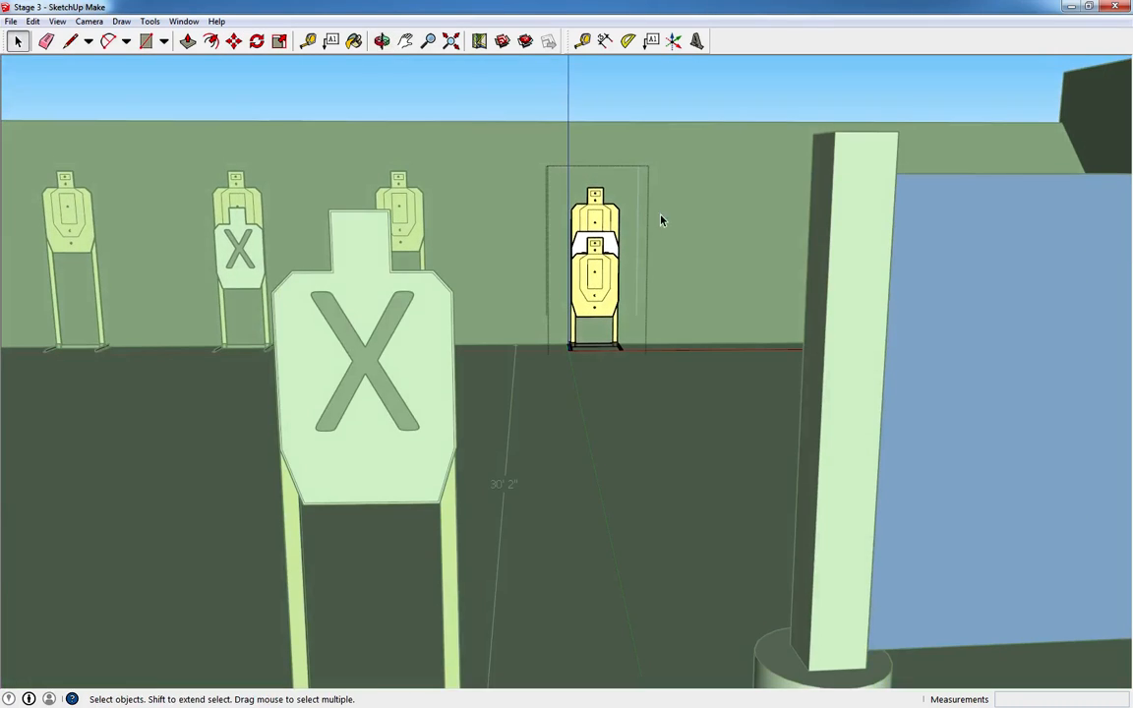
pyautogui.scroll(-4, 632, 321)
pyautogui.click(568, 283)
pyautogui.moveTo(569, 283); pyautogui.dragTo(606, 333, button='middle')
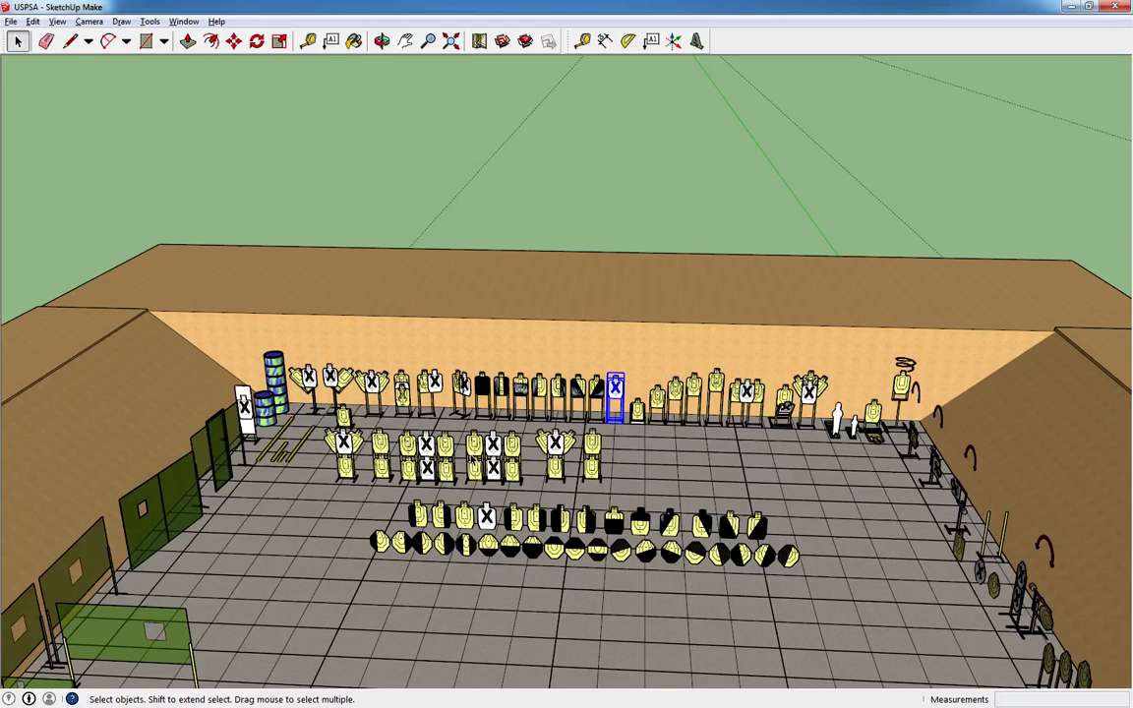
# Copy the two-target set with a central X no-shoot from the props model and place it in Stage 3 beside the stacked targets.
pyautogui.click(431, 389)
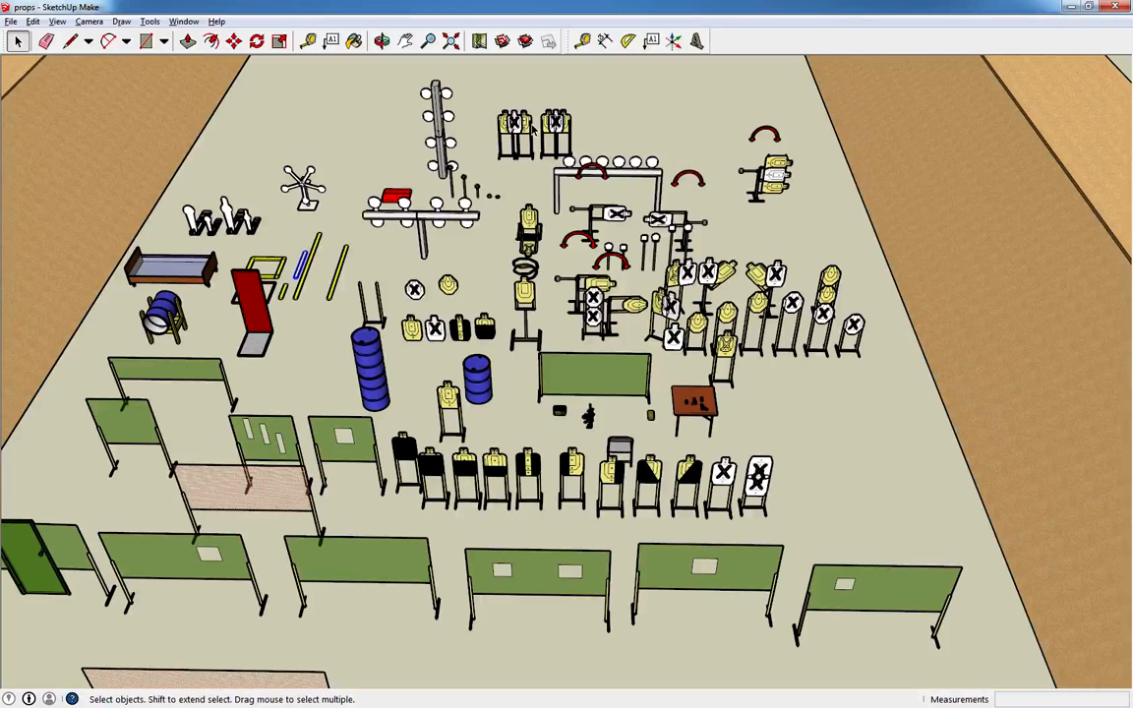
pyautogui.click(512, 123)
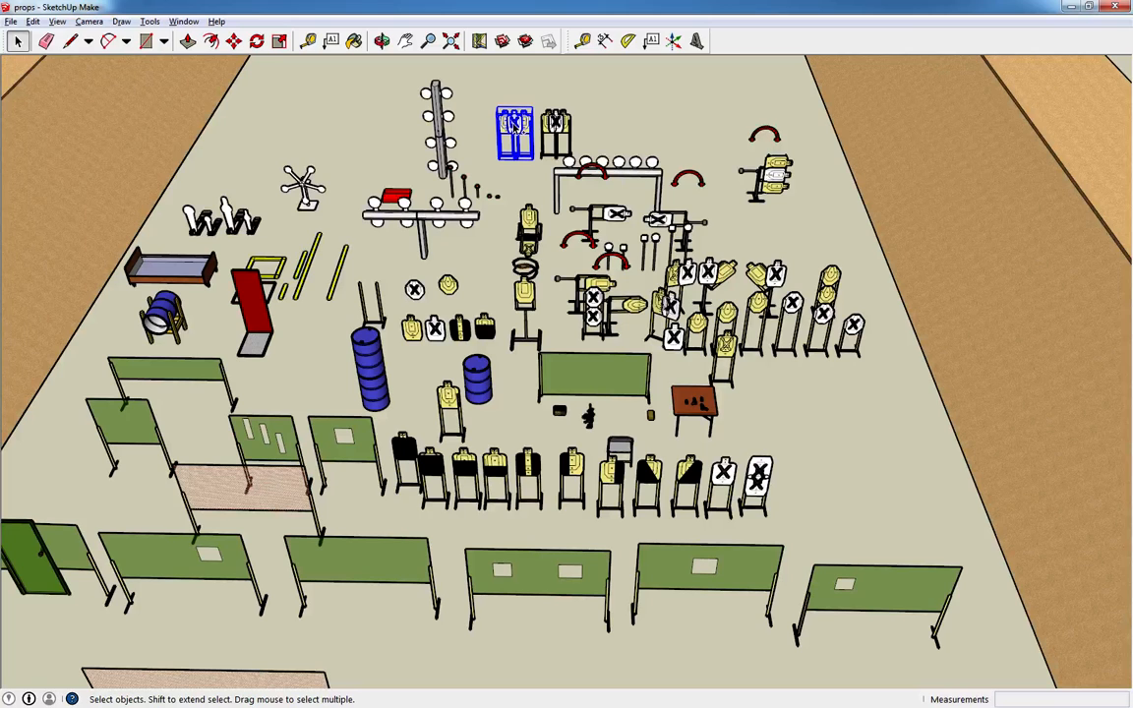
pyautogui.hotkey('alt', 'Tab')
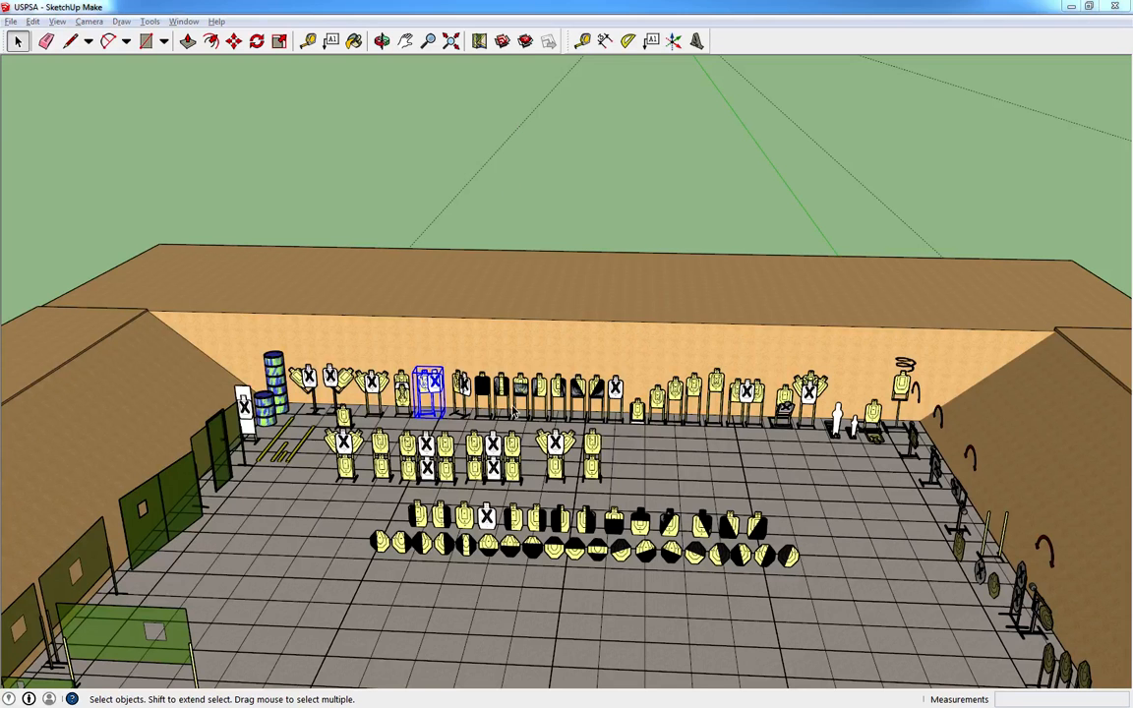
pyautogui.hotkey('alt', 'Tab')
pyautogui.hotkey('ctrl', 'v')
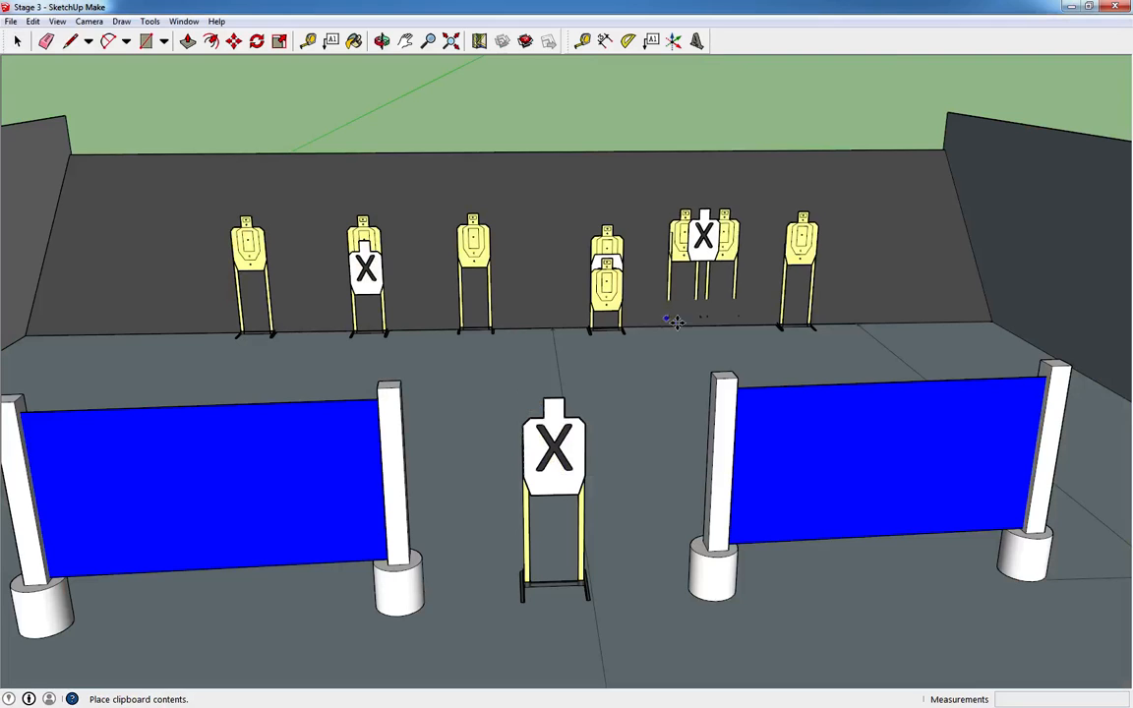
pyautogui.click(668, 337)
# Move the rightmost single target along the back wall toward the bay's right corner.
pyautogui.moveTo(587, 394); pyautogui.dragTo(711, 342, button='middle')
pyautogui.press('space')
pyautogui.click(765, 244)
pyautogui.press('m')
pyautogui.click(764, 244)
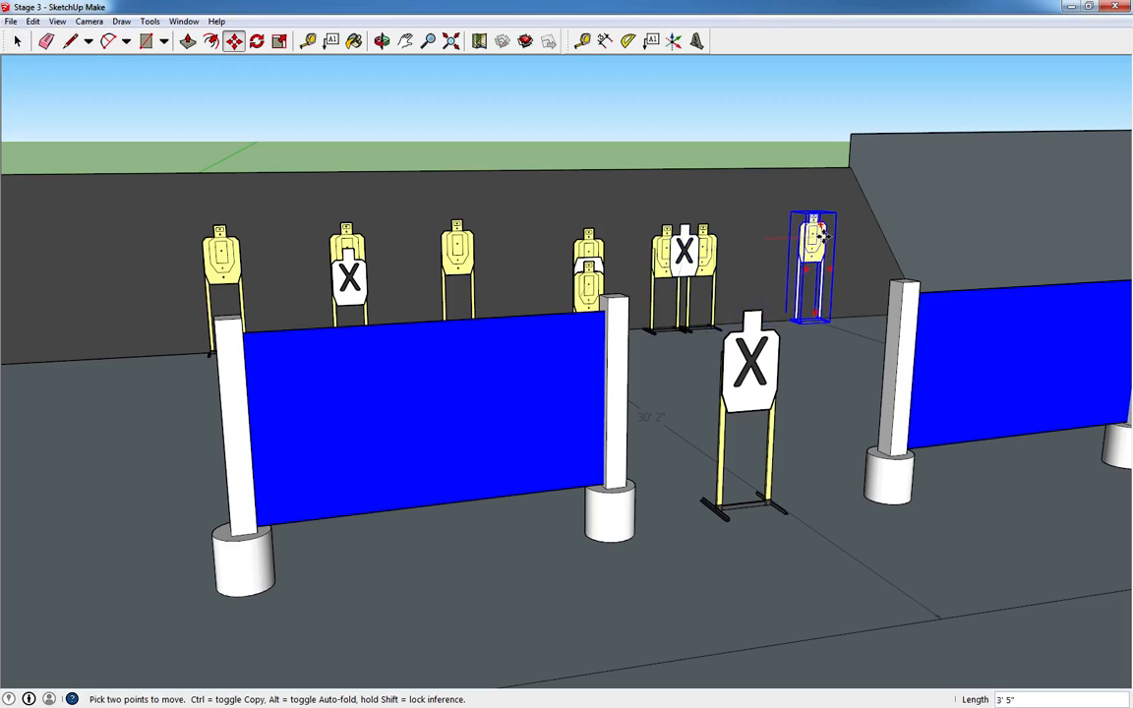
pyautogui.click(850, 234)
# Move the leftmost single target along the back wall toward the bay's left corner.
pyautogui.moveTo(850, 236); pyautogui.dragTo(569, 211, button='middle')
pyautogui.press('space')
pyautogui.click(324, 254)
pyautogui.press('m')
pyautogui.click(325, 253)
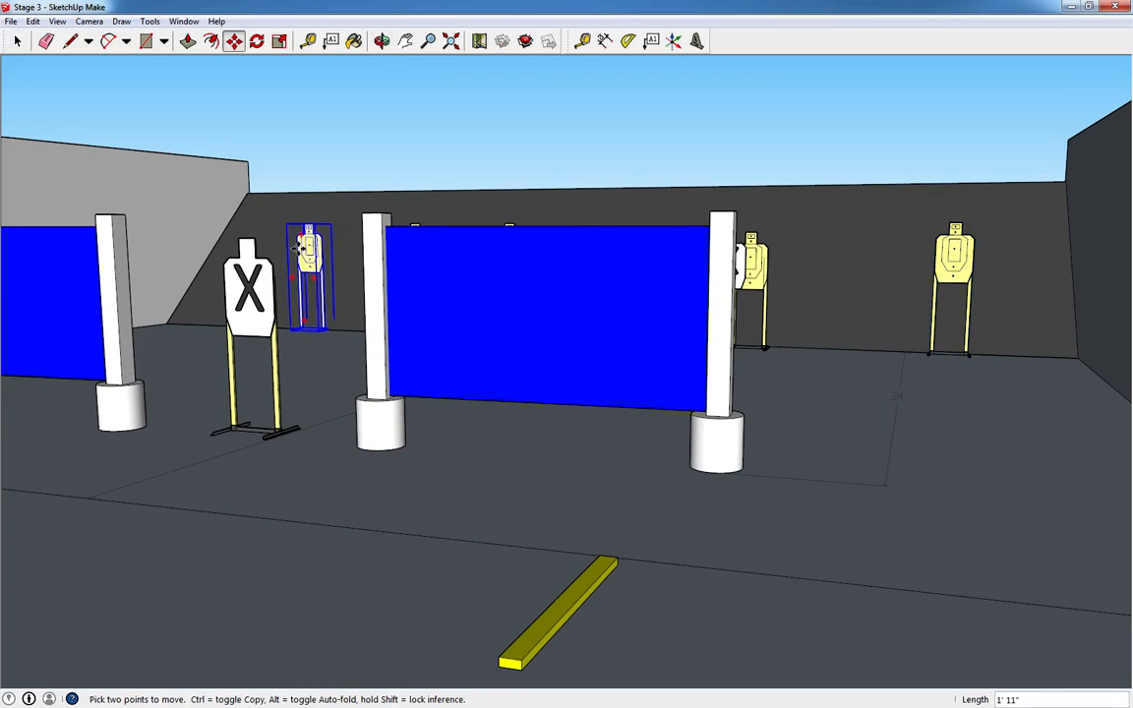
pyautogui.moveTo(247, 248); pyautogui.dragTo(247, 312, button='middle')
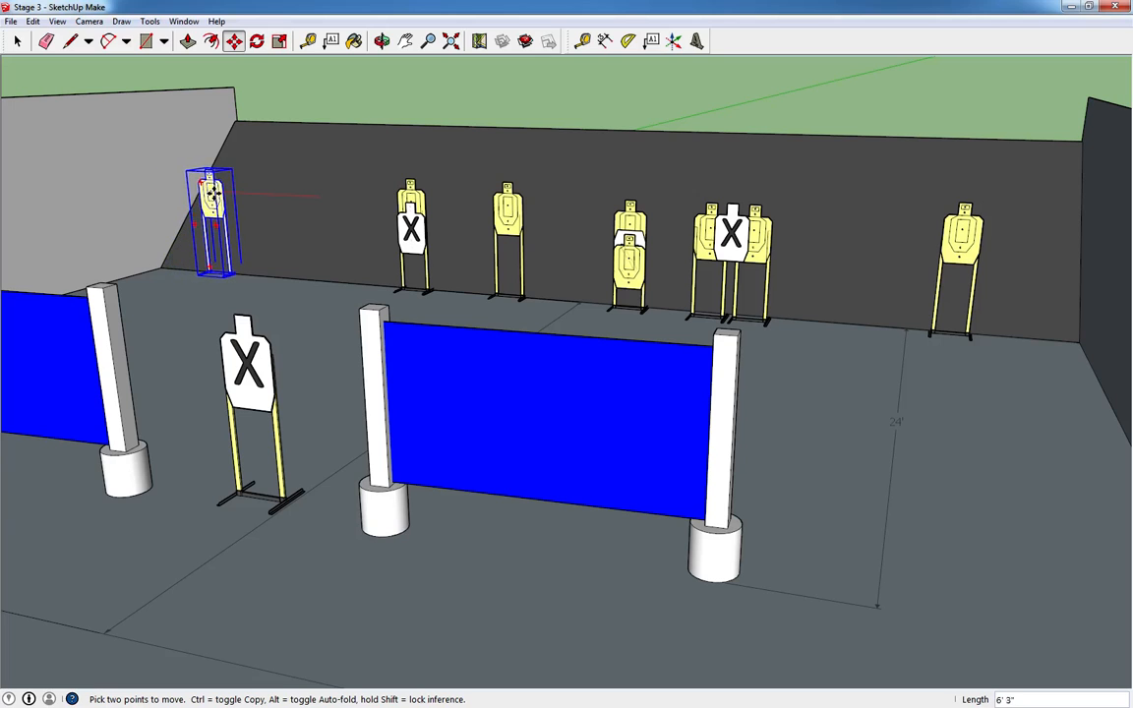
pyautogui.click(236, 194)
# Move the target with the X no-shoot at the back wall about 2' 6" toward the left corner.
pyautogui.moveTo(333, 413); pyautogui.dragTo(380, 357, button='middle')
pyautogui.press('space')
pyautogui.click(391, 219)
pyautogui.press('m')
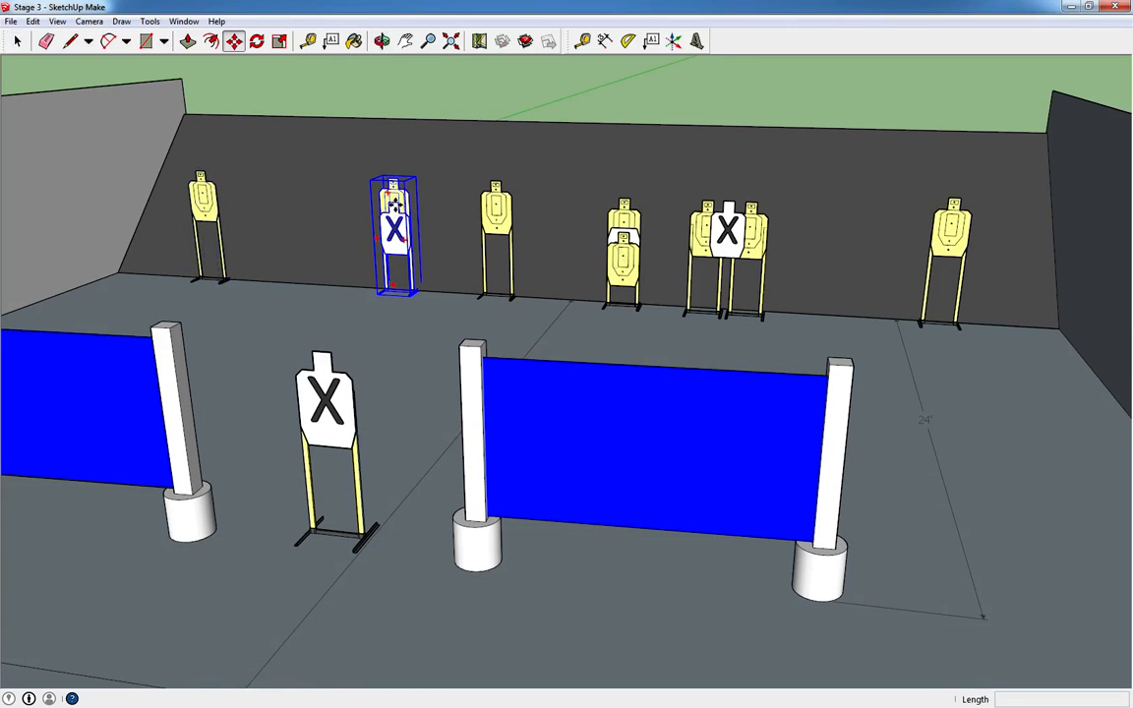
pyautogui.click(398, 209)
pyautogui.click(349, 210)
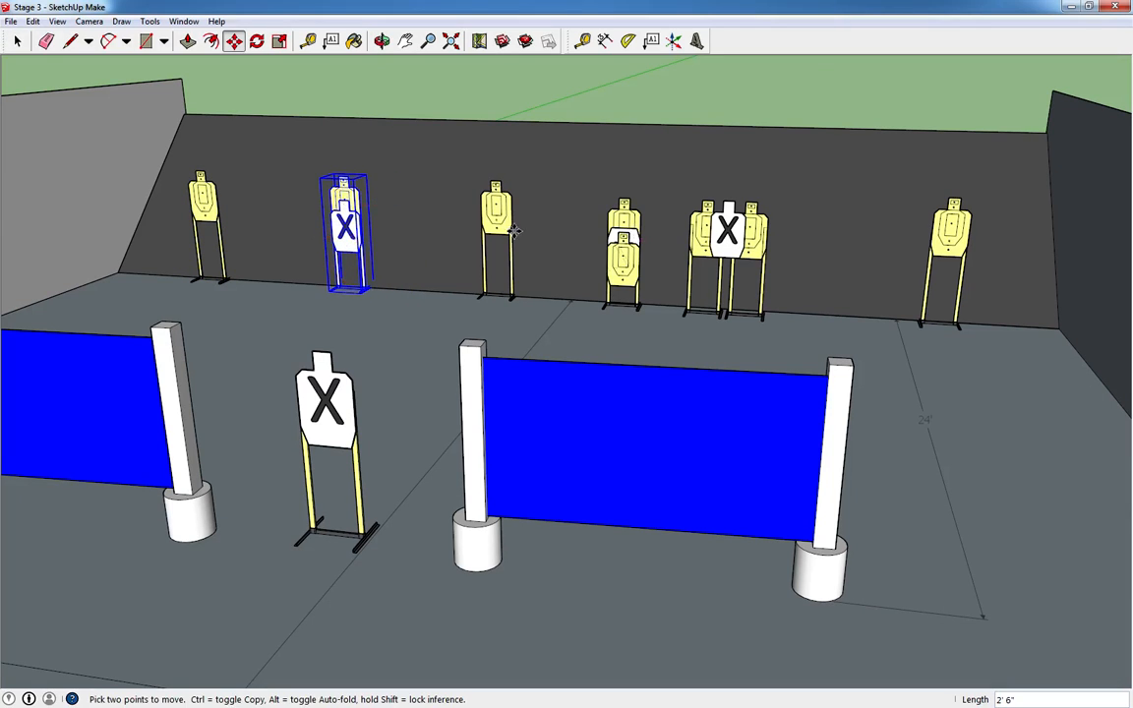
# Move the middle single target about 3' along the back wall toward the stacked targets.
pyautogui.press('space')
pyautogui.click(495, 224)
pyautogui.press('m')
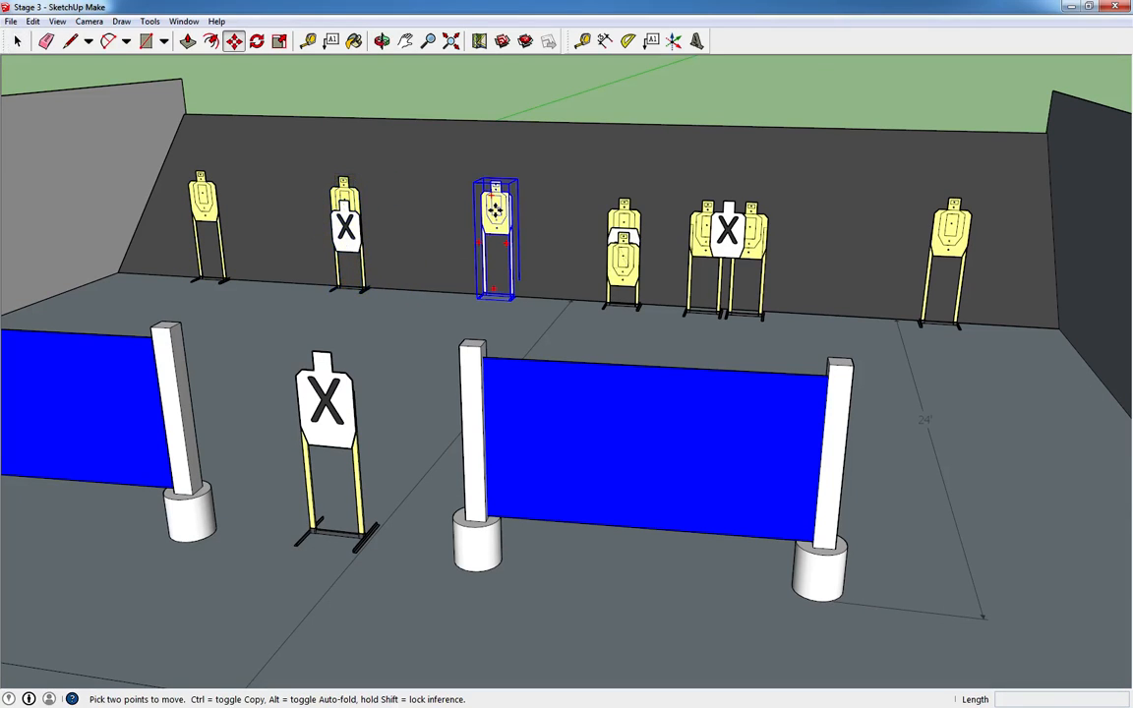
pyautogui.click(495, 219)
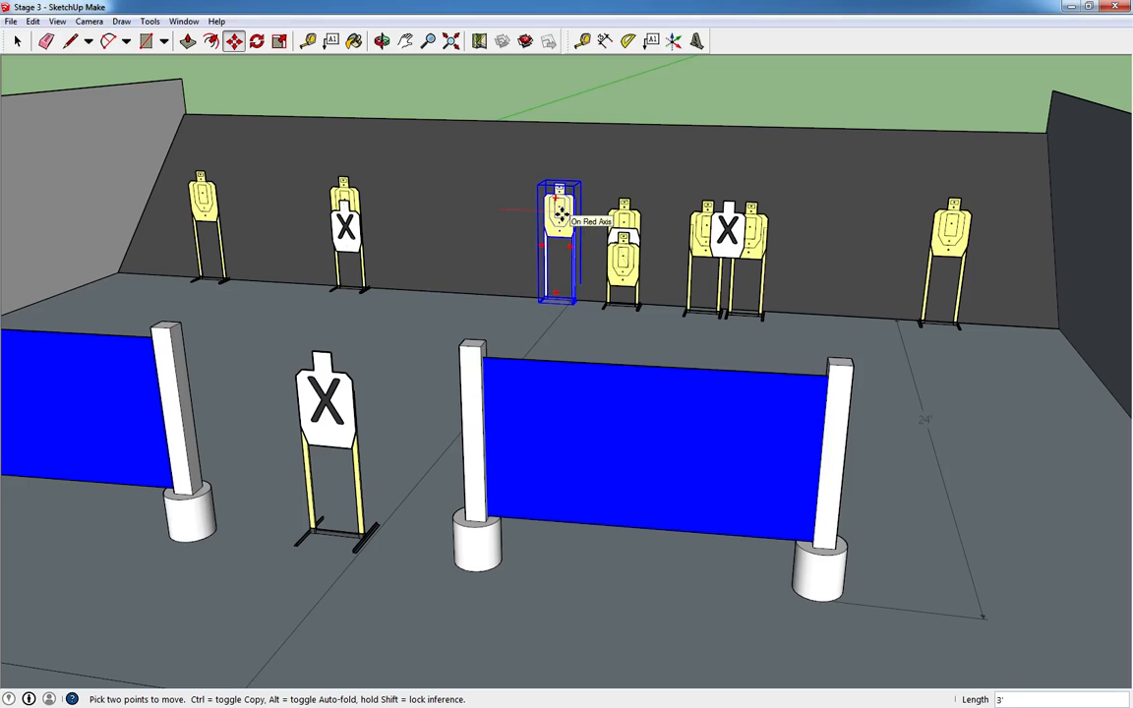
pyautogui.click(562, 215)
# Delete the freestanding X no-shoot between the two blue walls.
pyautogui.moveTo(421, 329); pyautogui.dragTo(398, 264, button='middle')
pyautogui.moveTo(449, 295); pyautogui.dragTo(558, 421, button='middle')
pyautogui.press('space')
pyautogui.click(558, 421)
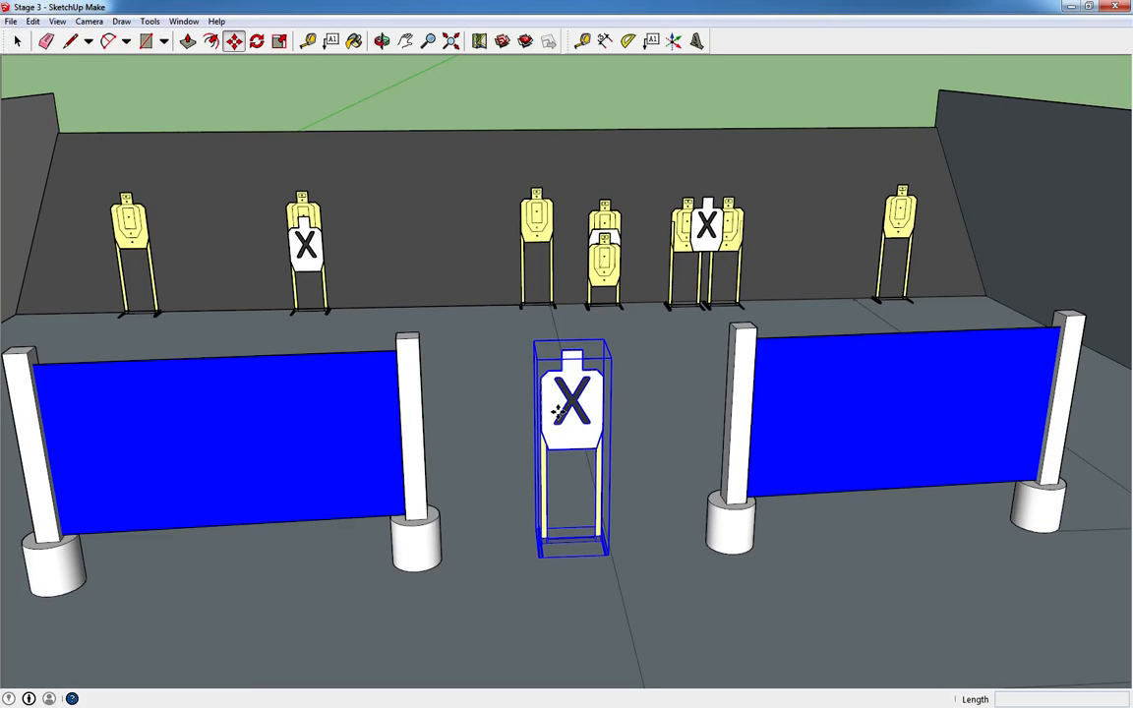
pyautogui.press('Delete')
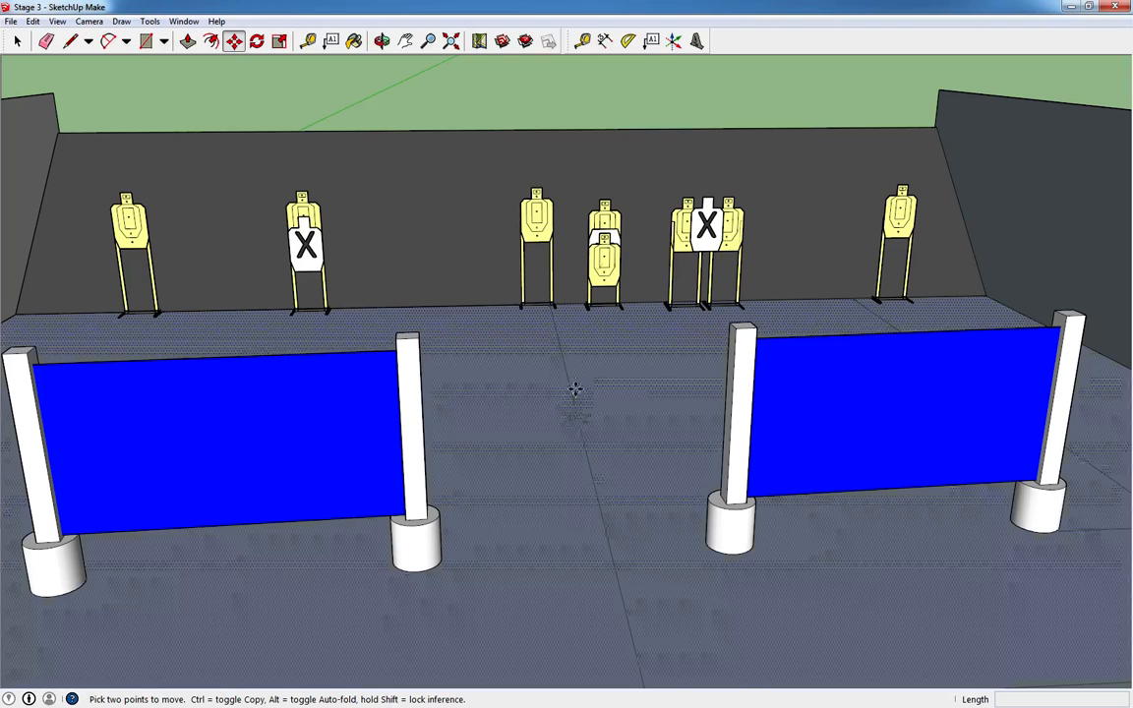
# Move the left blue wall sideways toward the bay's centerline.
pyautogui.press('space')
pyautogui.click(321, 431)
pyautogui.keyDown('shift'); pyautogui.click(763, 439); pyautogui.keyUp('shift')
pyautogui.click(404, 453)
pyautogui.moveTo(401, 444); pyautogui.dragTo(519, 445)
# Move the right blue wall sideways toward the bay's centerline, narrowing the gap between the walls.
pyautogui.press('space')
pyautogui.click(728, 436)
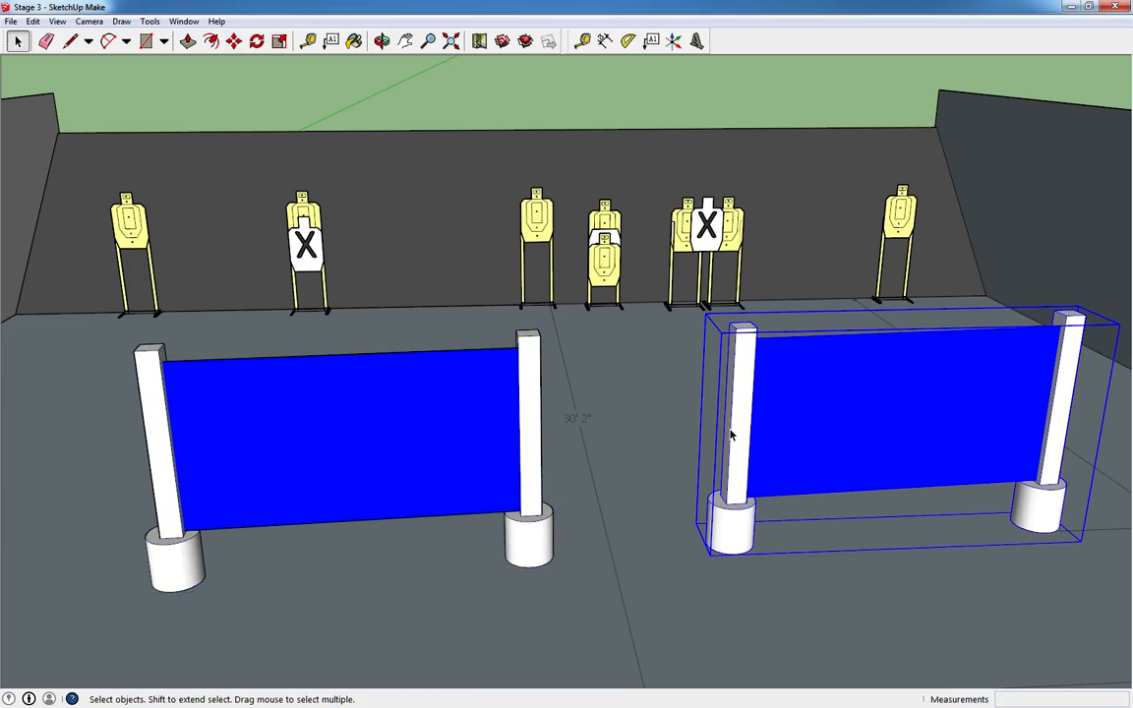
pyautogui.moveTo(734, 427); pyautogui.dragTo(654, 431)
pyautogui.moveTo(654, 431); pyautogui.dragTo(489, 475, button='middle')
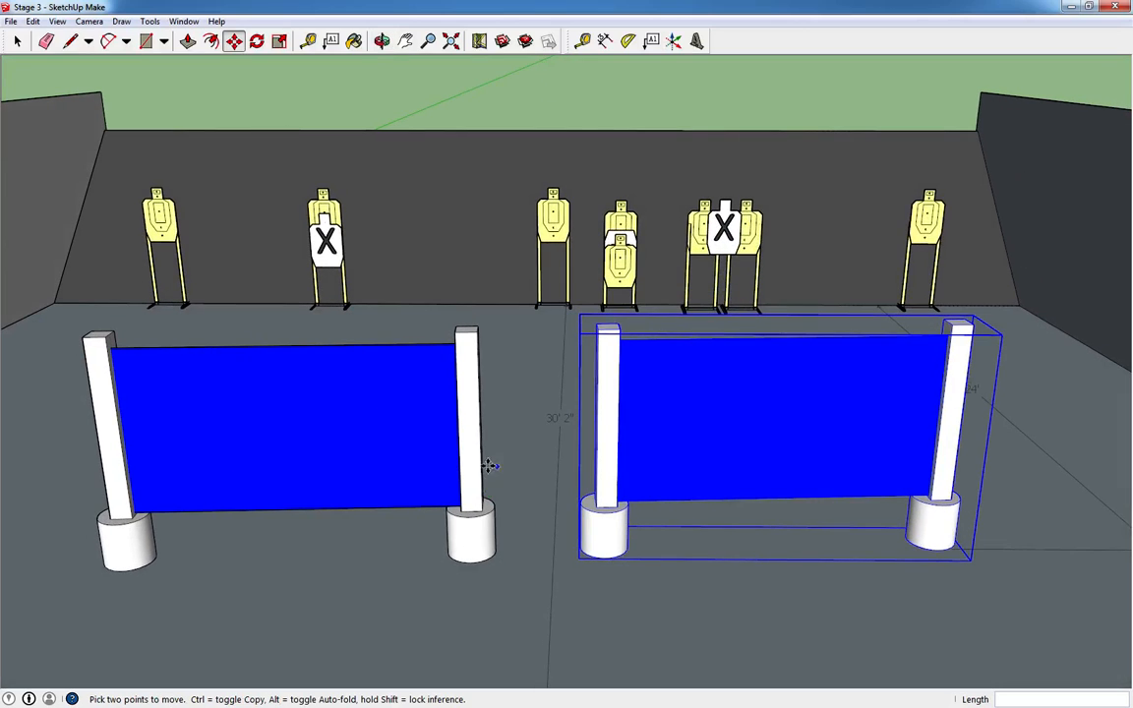
# Move the right yellow fault line about 2' 3" inward, in line with the right blue wall's outer end.
pyautogui.moveTo(532, 396); pyautogui.dragTo(557, 349, button='middle')
pyautogui.scroll(-4, 545, 336)
pyautogui.scroll(-3, 545, 337)
pyautogui.press('space')
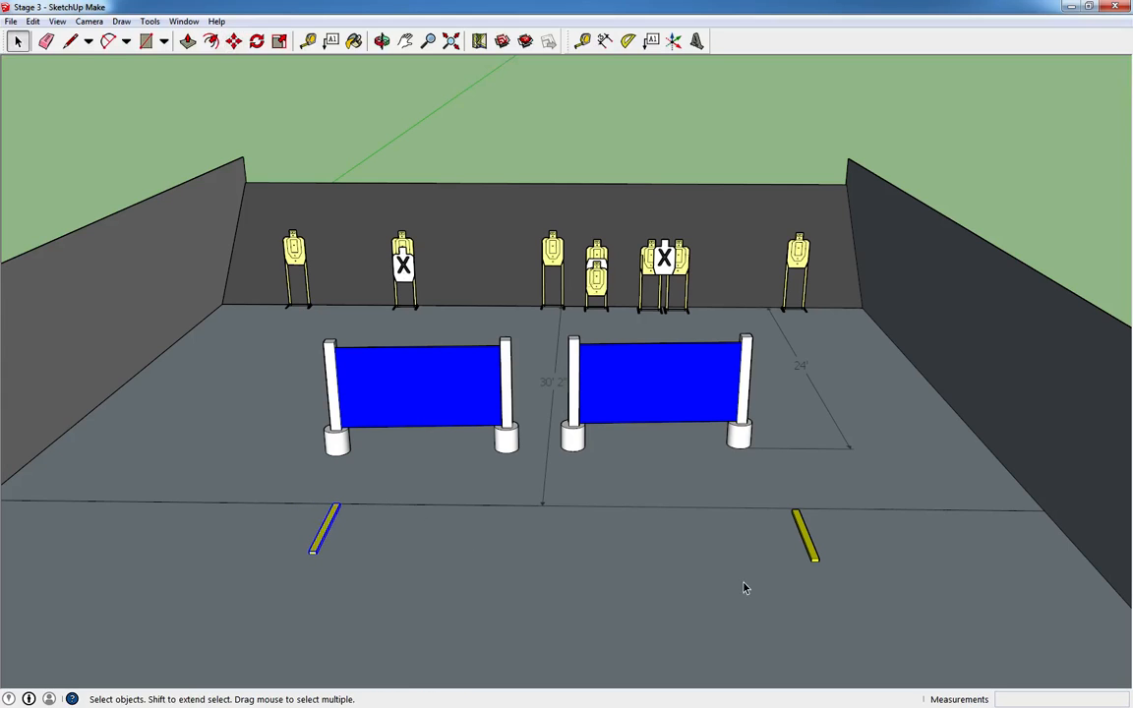
pyautogui.click(804, 532)
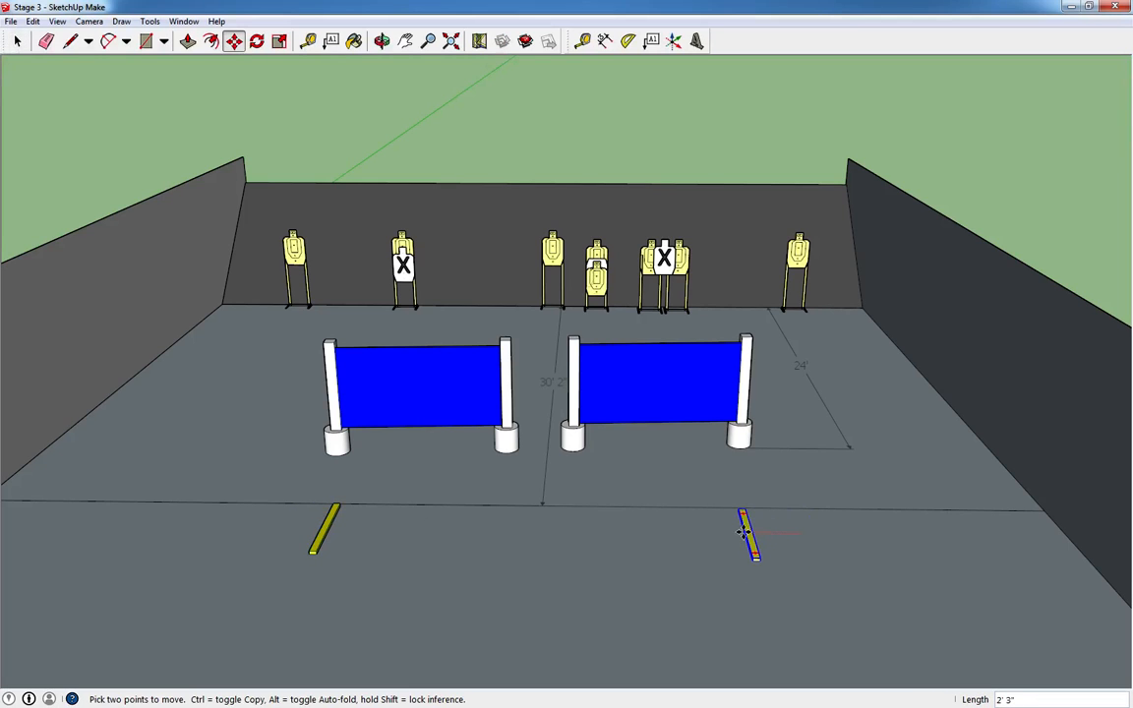
pyautogui.click(744, 532)
# Examine from a low viewpoint which back-wall targets can be seen around the blue wall.
pyautogui.moveTo(551, 551); pyautogui.dragTo(612, 514, button='middle')
pyautogui.scroll(6, 614, 514)
pyautogui.moveTo(663, 316); pyautogui.dragTo(661, 351, button='middle')
pyautogui.scroll(5, 634, 420)
pyautogui.moveTo(482, 358); pyautogui.dragTo(354, 368, button='middle')
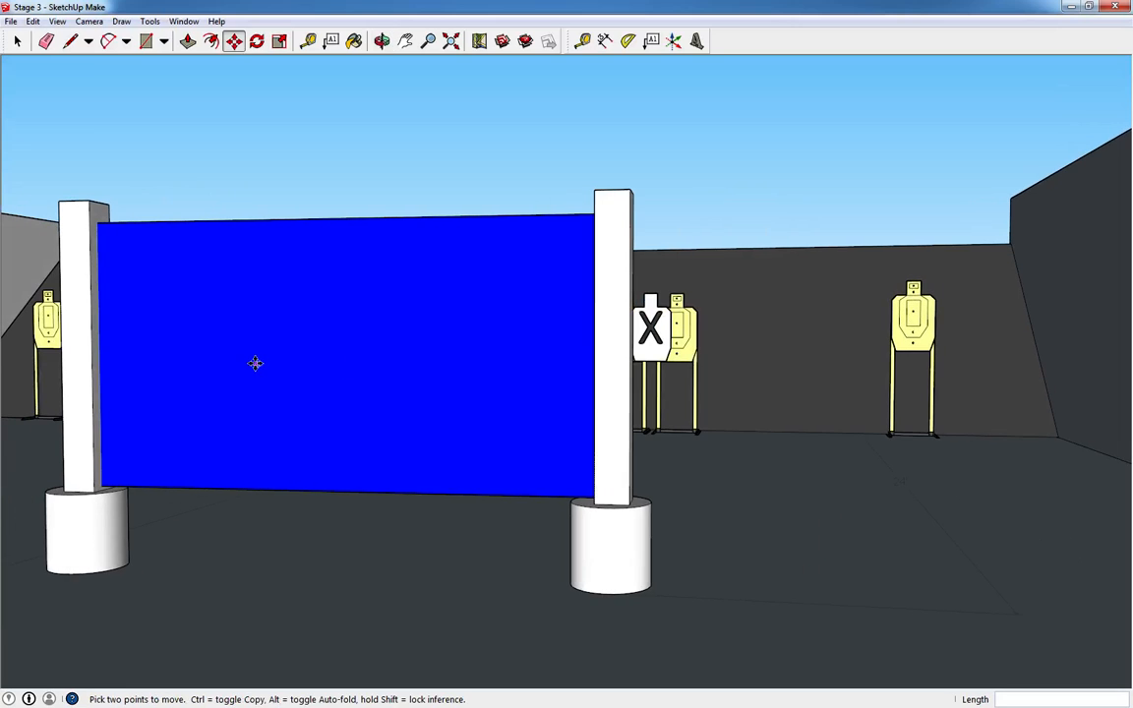
# Move the long line across the bay floor toward the back wall, placing it 30' from that wall.
pyautogui.moveTo(83, 368); pyautogui.dragTo(139, 368, button='middle')
pyautogui.scroll(-5, 294, 318)
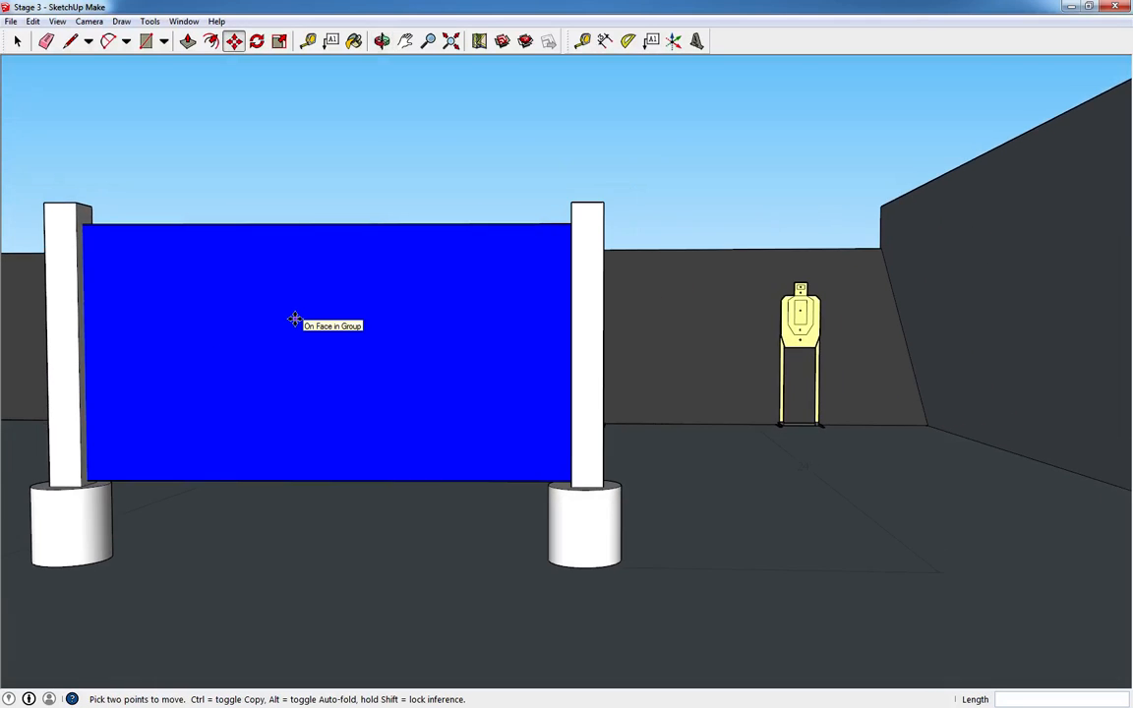
pyautogui.moveTo(294, 319); pyautogui.dragTo(505, 344, button='middle')
pyautogui.scroll(-6, 506, 342)
pyautogui.press('space')
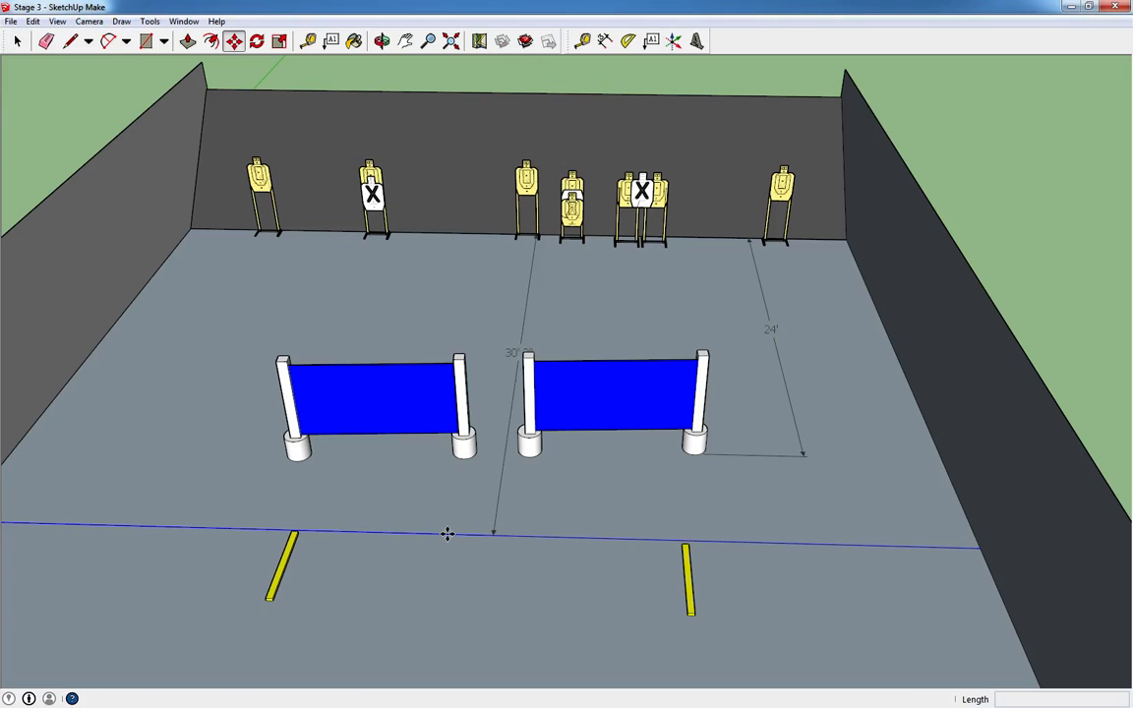
pyautogui.click(448, 534)
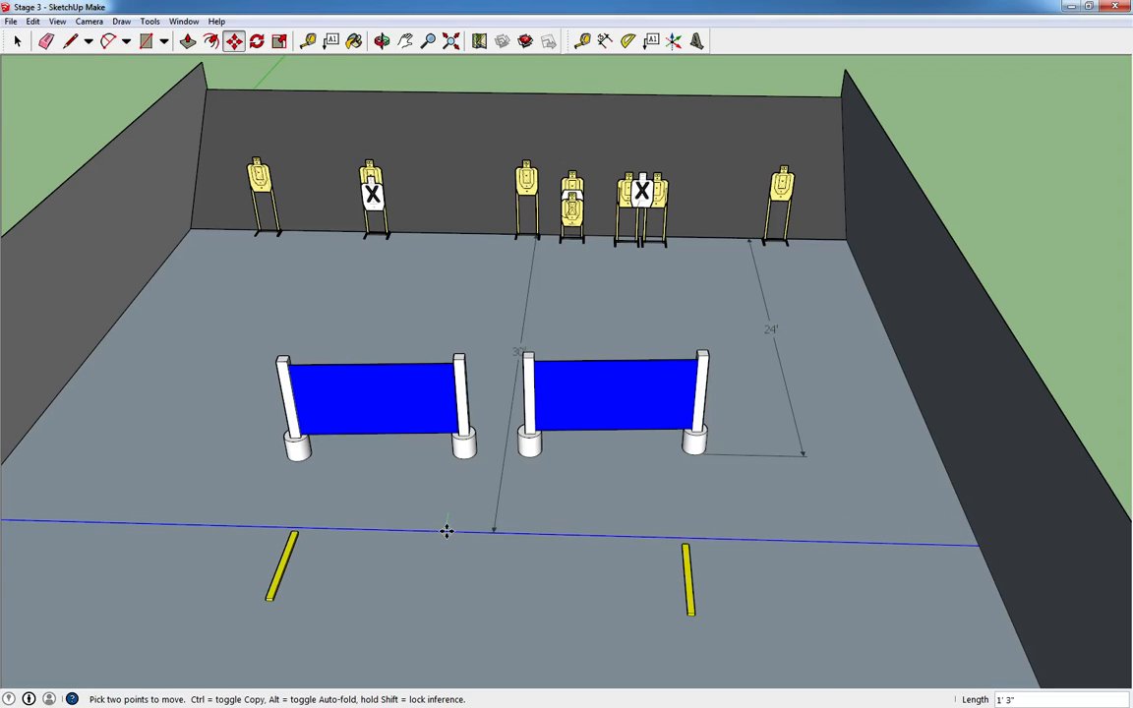
pyautogui.press('space')
# Move both yellow fault lines together about 7" toward the back wall so their front ends meet the cross line.
pyautogui.click(692, 595)
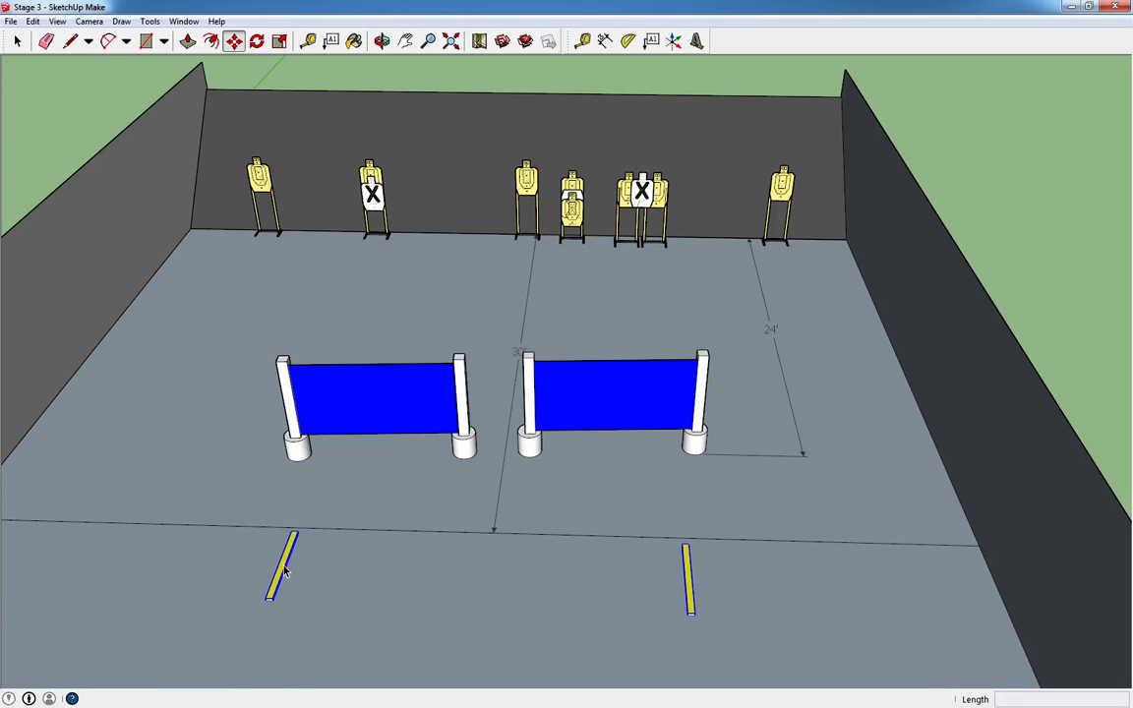
pyautogui.click(283, 560)
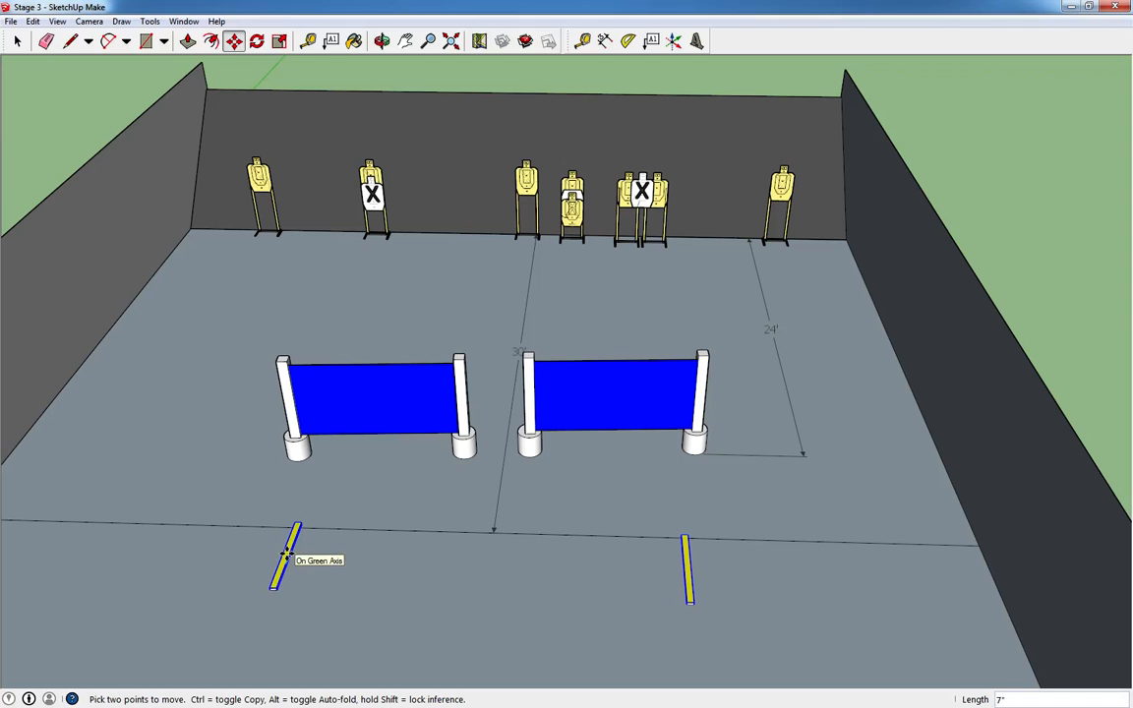
pyautogui.press('space')
pyautogui.moveTo(503, 504); pyautogui.dragTo(497, 431, button='middle')
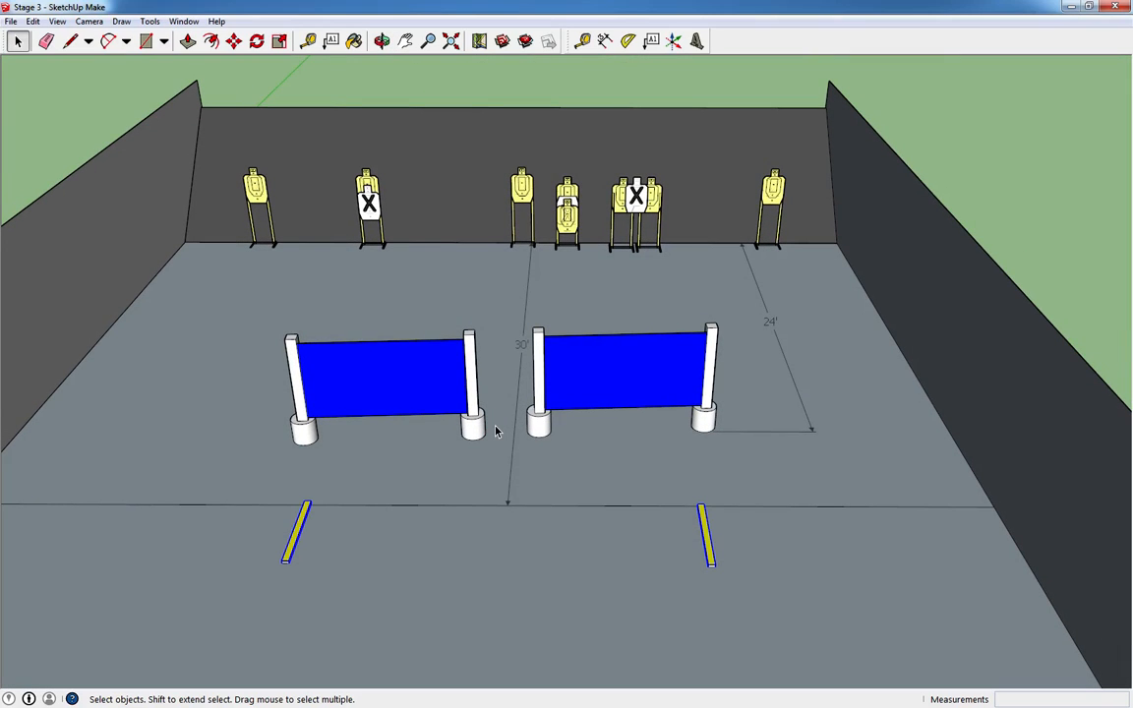